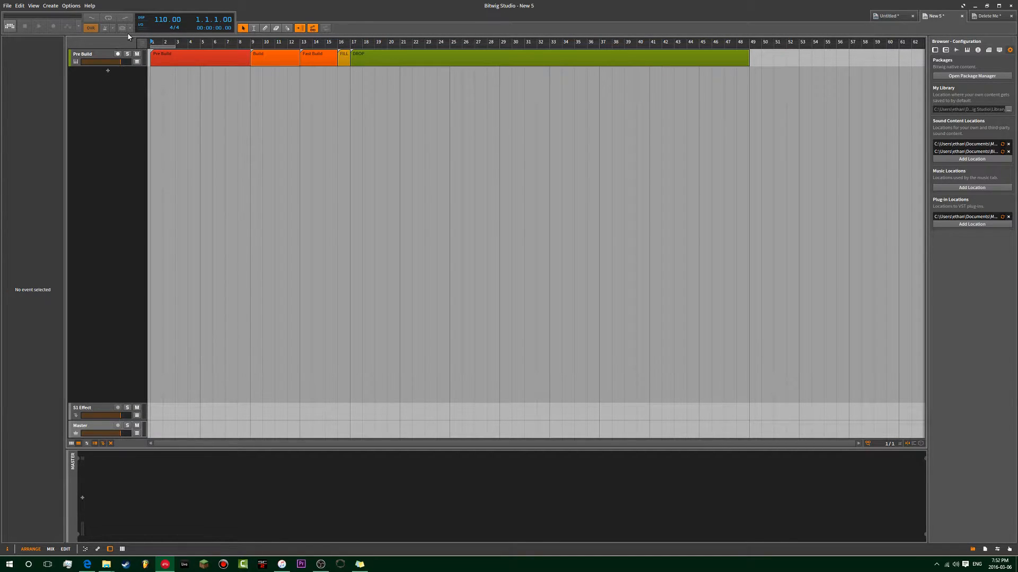
Look over the audio arrangement in the Delete Me project and return to the New 5 project.
click(986, 16)
scroll(793, 159, down, 2)
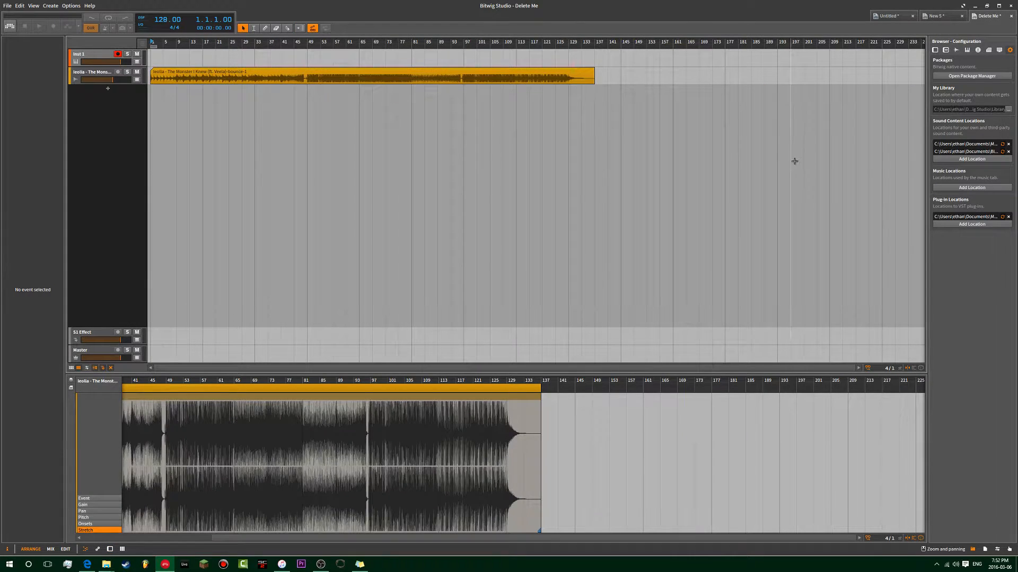
click(936, 17)
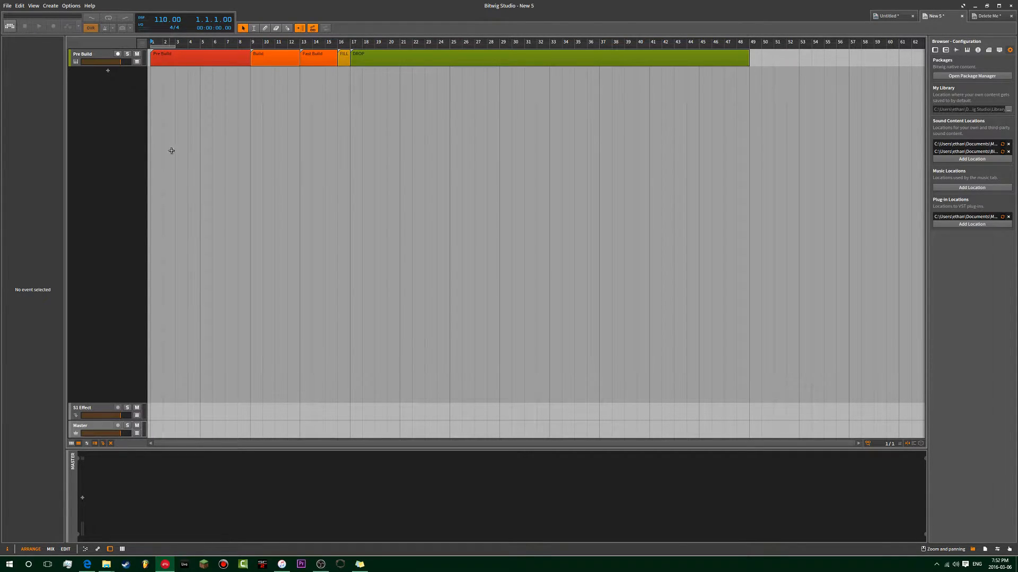
scroll(201, 127, up, 3)
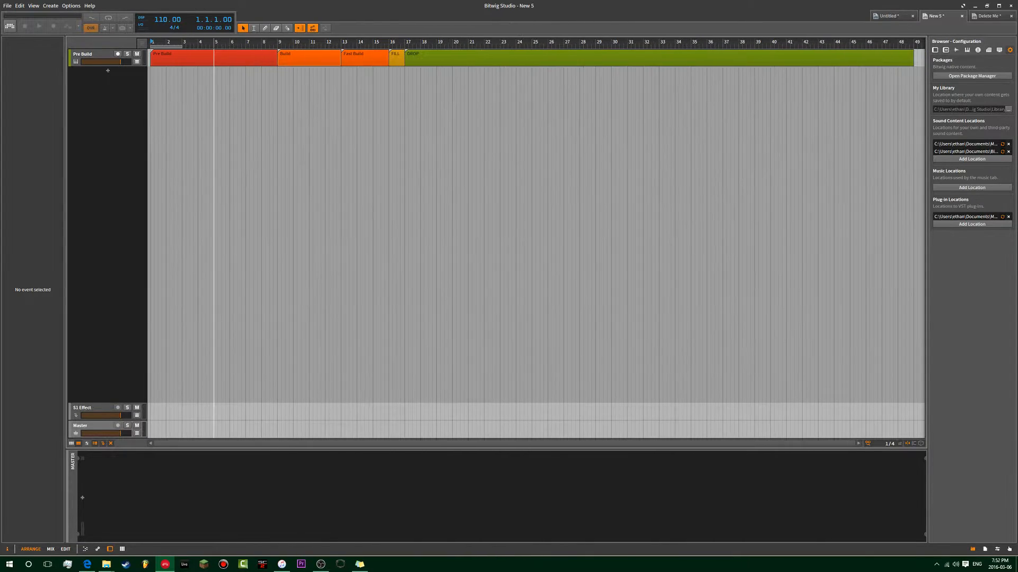
scroll(307, 100, down, 3)
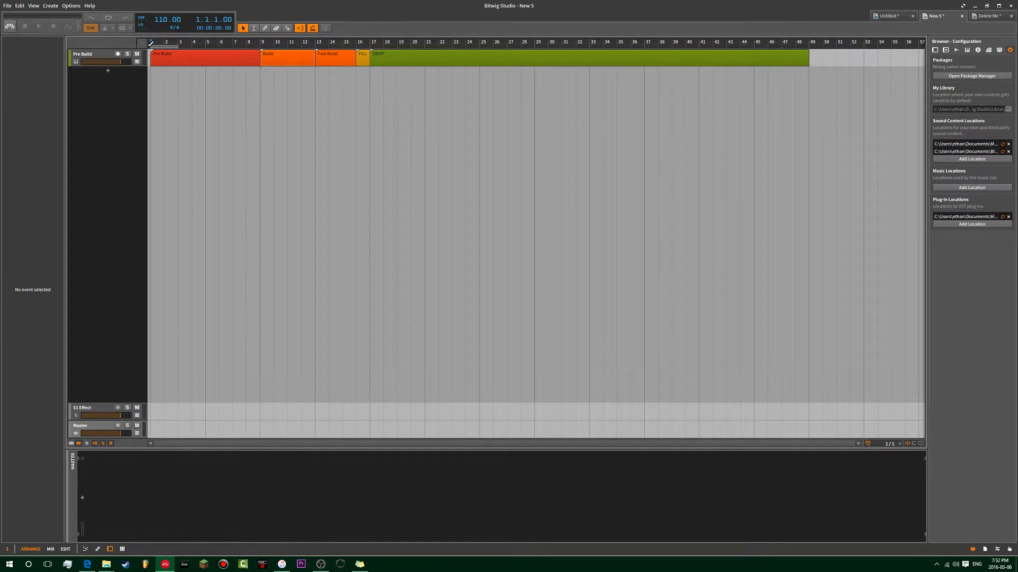
Extend the loop region to 48 bars, from bar 1 to the end of the DROP clip.
click(159, 46)
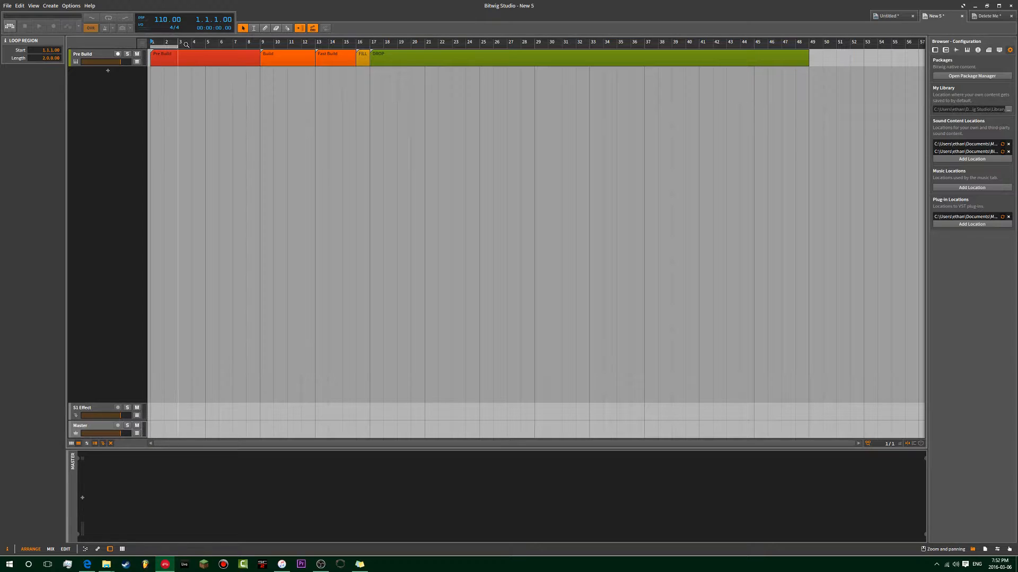
drag(177, 52, 810, 166)
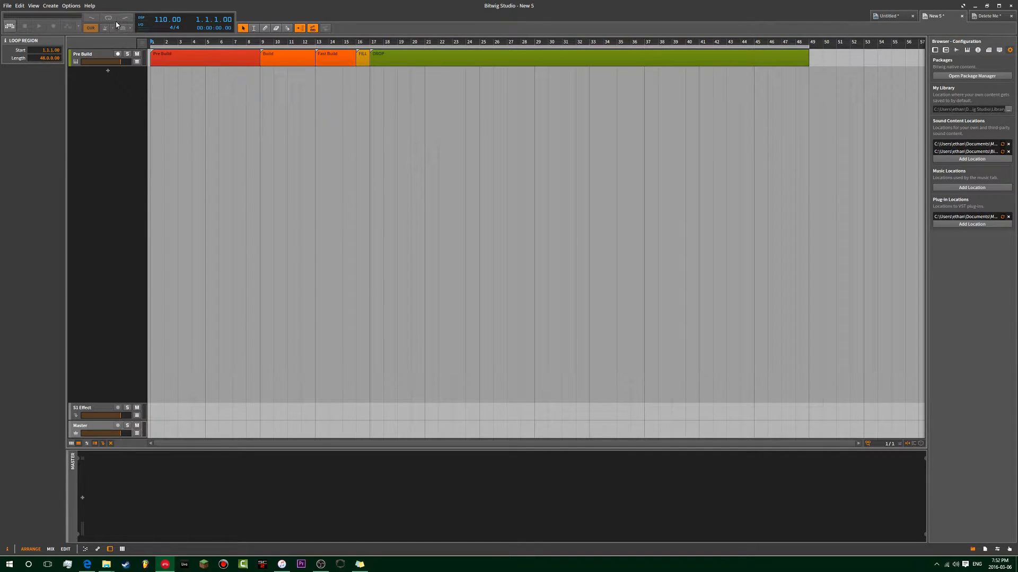
click(424, 101)
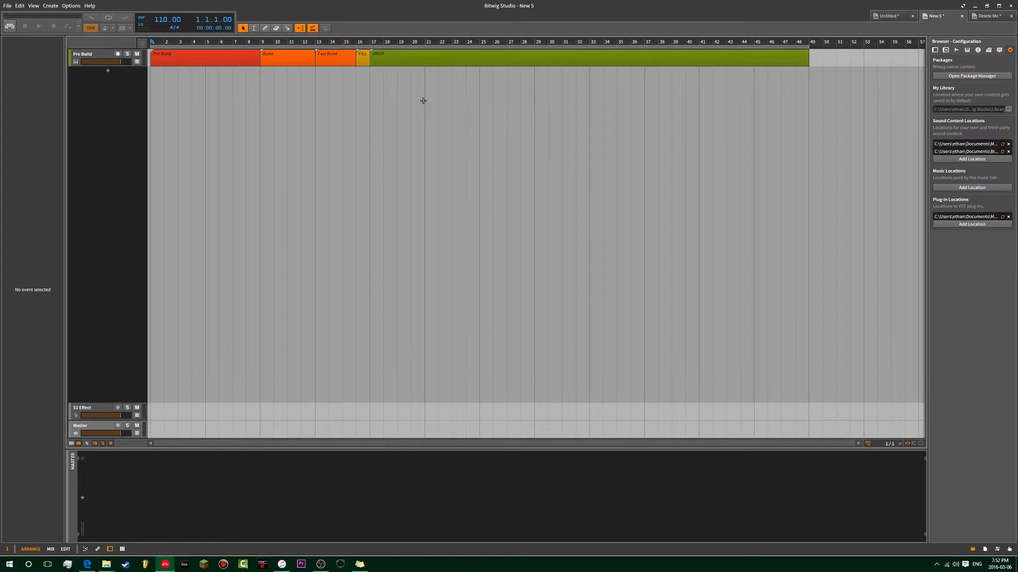
click(156, 96)
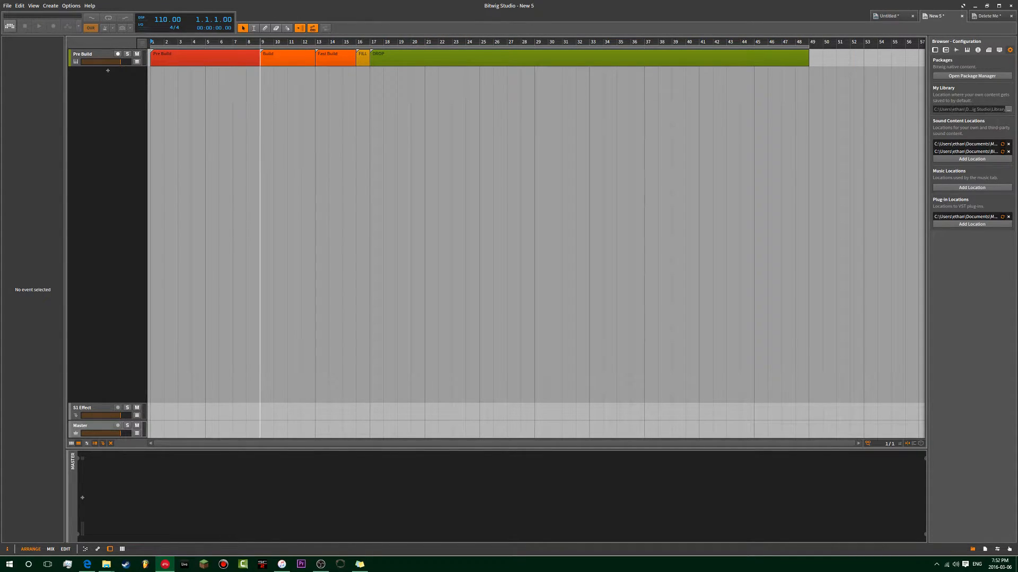
scroll(259, 98, up, 2)
scroll(318, 98, down, 2)
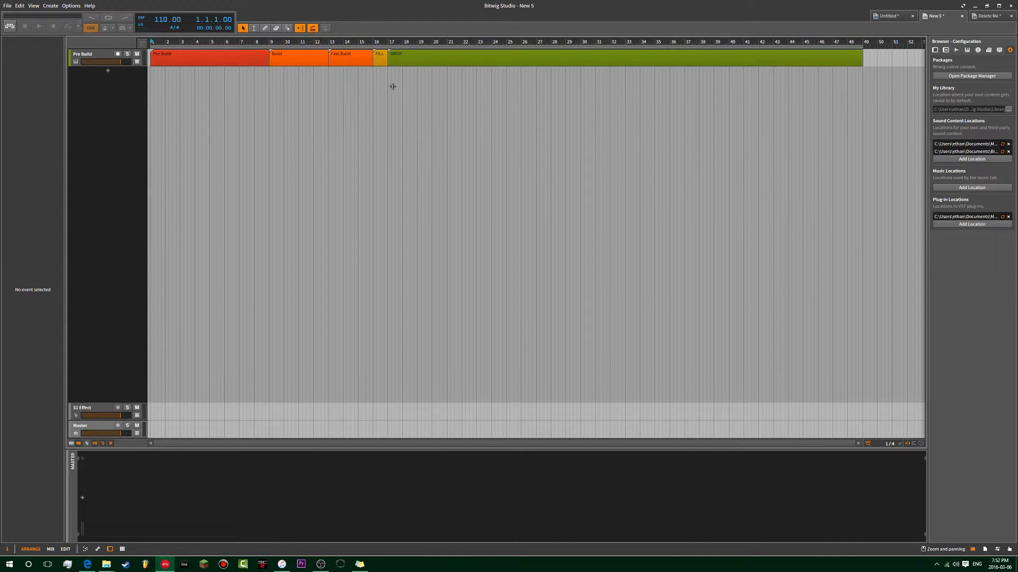
Shorten the Fast Build clip so that it ends at bar 15.
click(430, 59)
key(ctrl+a)
click(254, 109)
drag(372, 54, 359, 54)
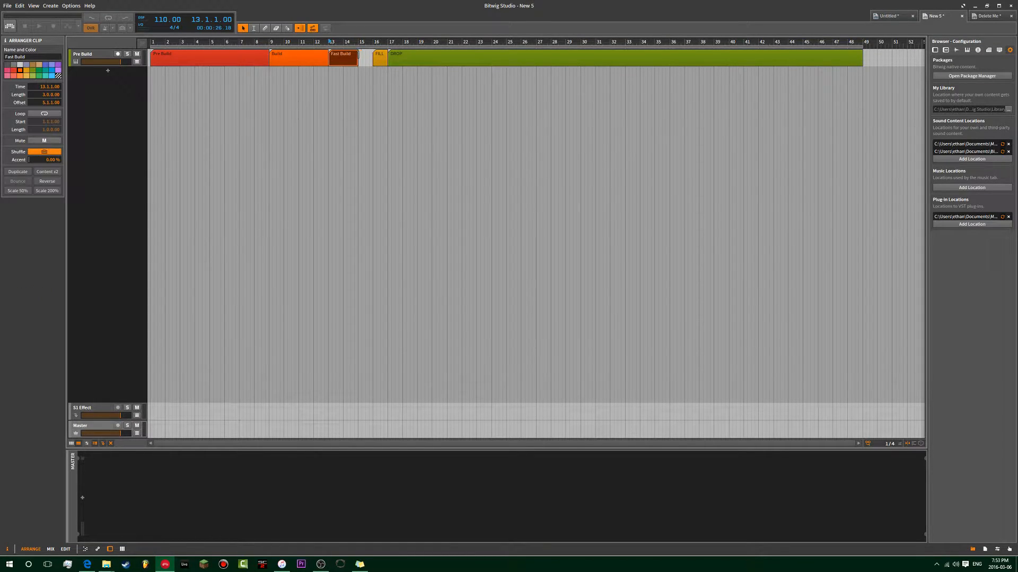
Create an empty one-bar clip at bar 15 on the Pre Build track, in the gap between Fast Build and FILL.
double_click(365, 71)
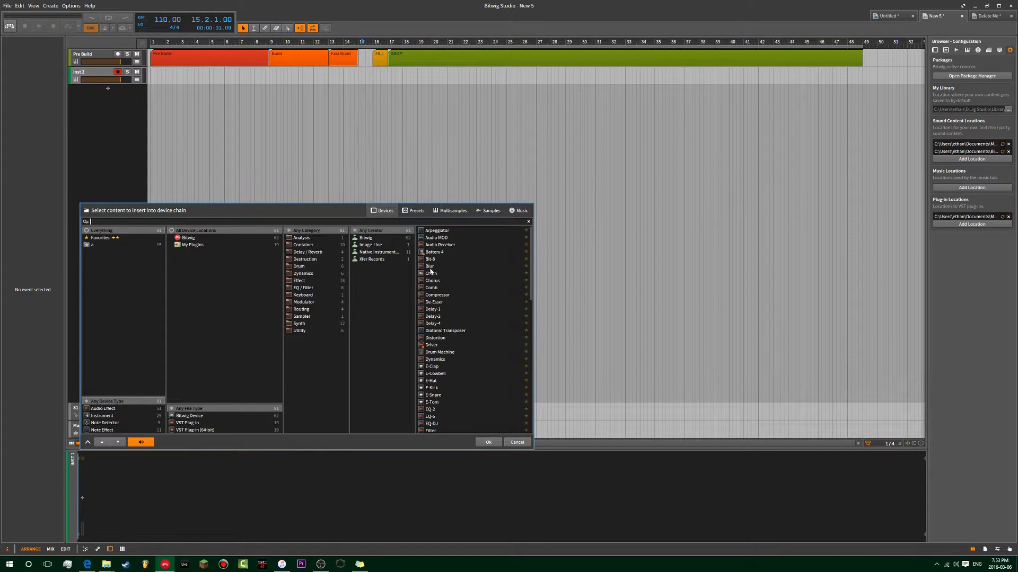
click(517, 444)
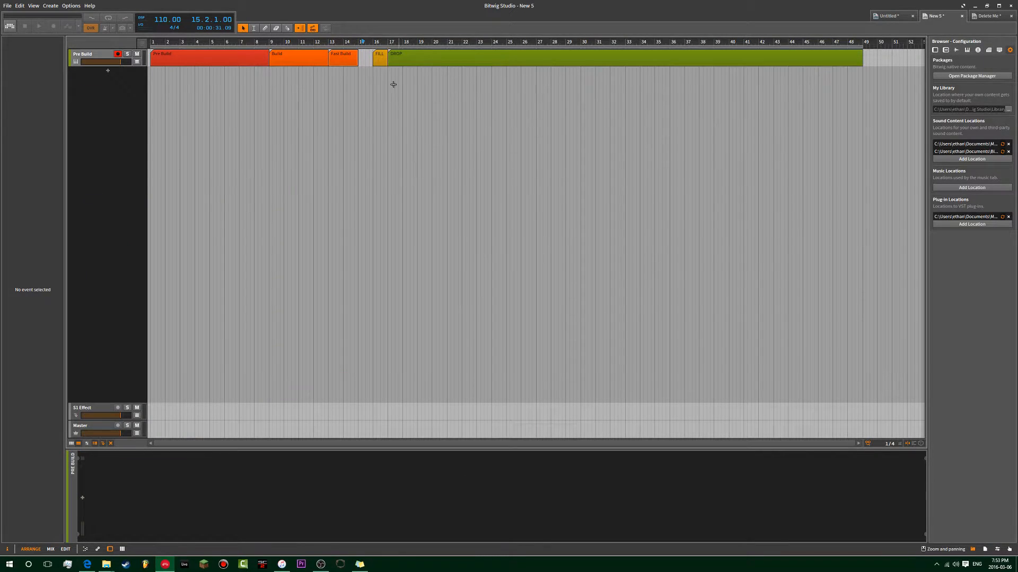
double_click(363, 60)
double_click(362, 64)
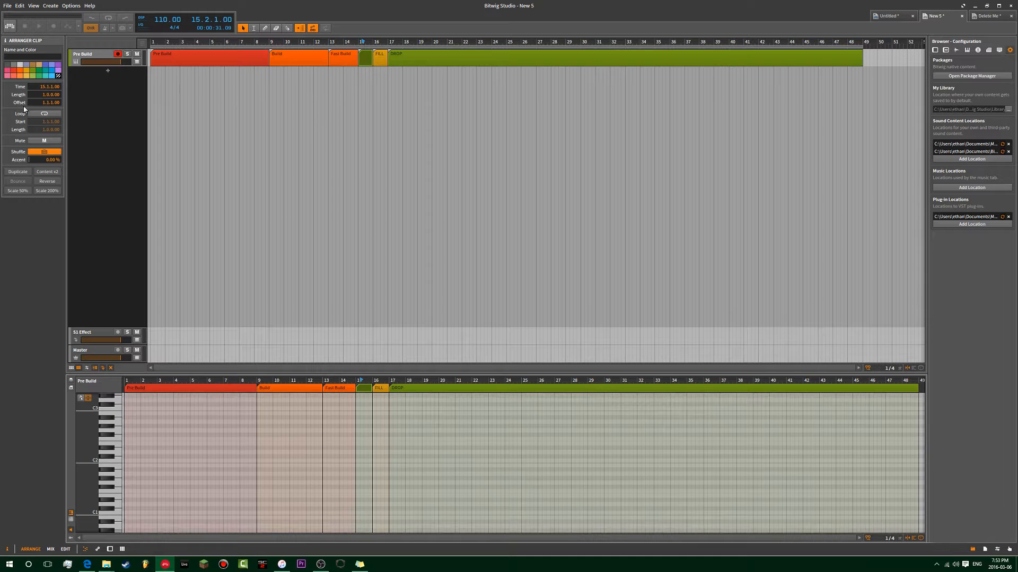
Color the new clip at bar 15 light blue and name it Fastest.
click(52, 76)
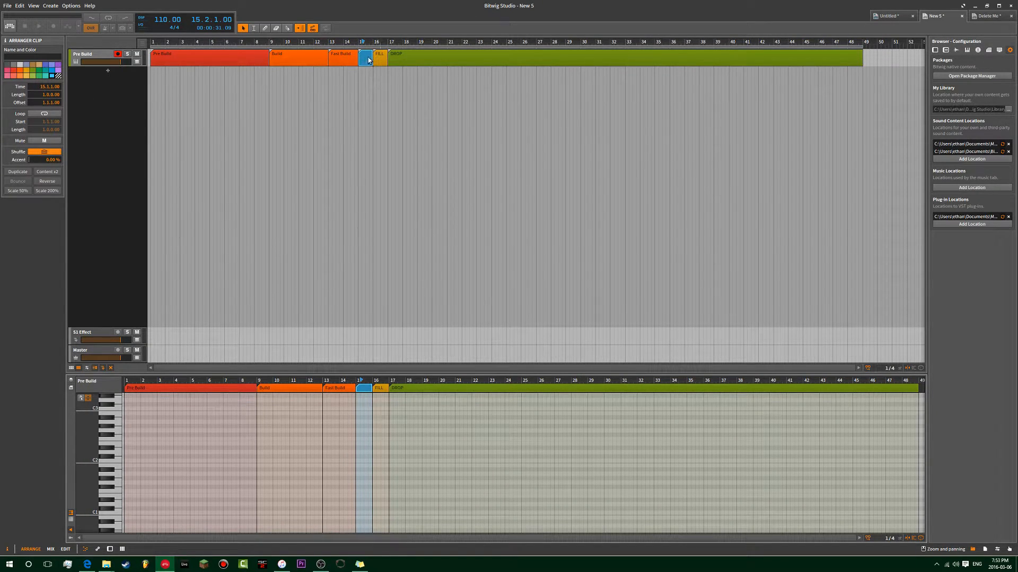
click(24, 56)
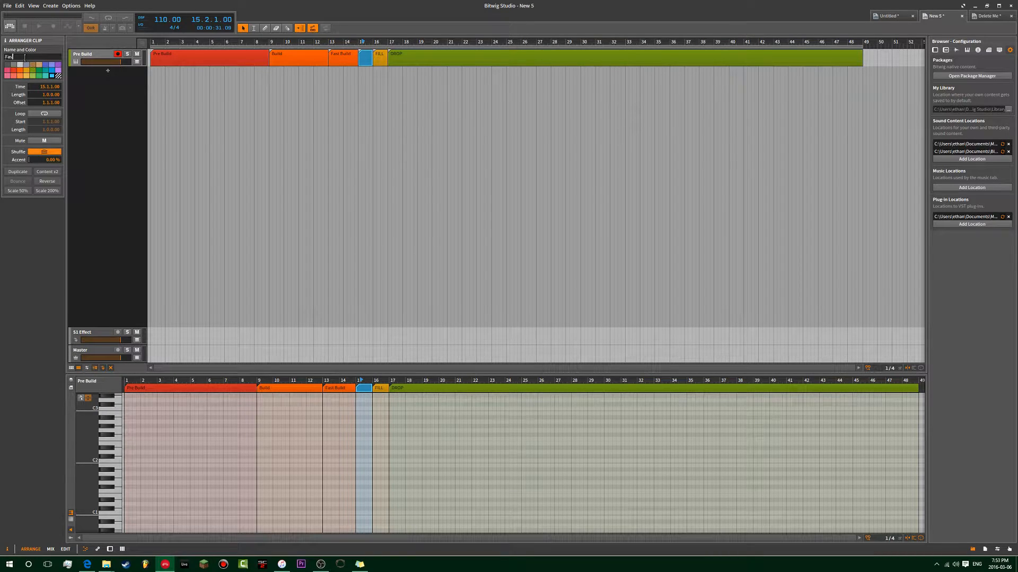
key(Return)
Return the play position to bar 1 and compare the extents of the Pre Build and DROP clips.
drag(217, 41, 352, 88)
click(303, 92)
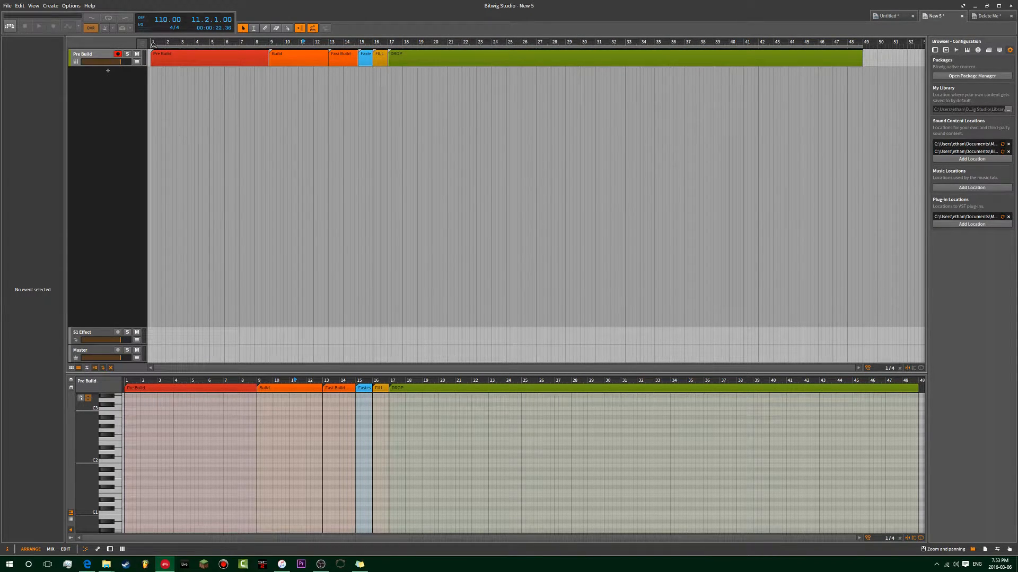
click(154, 44)
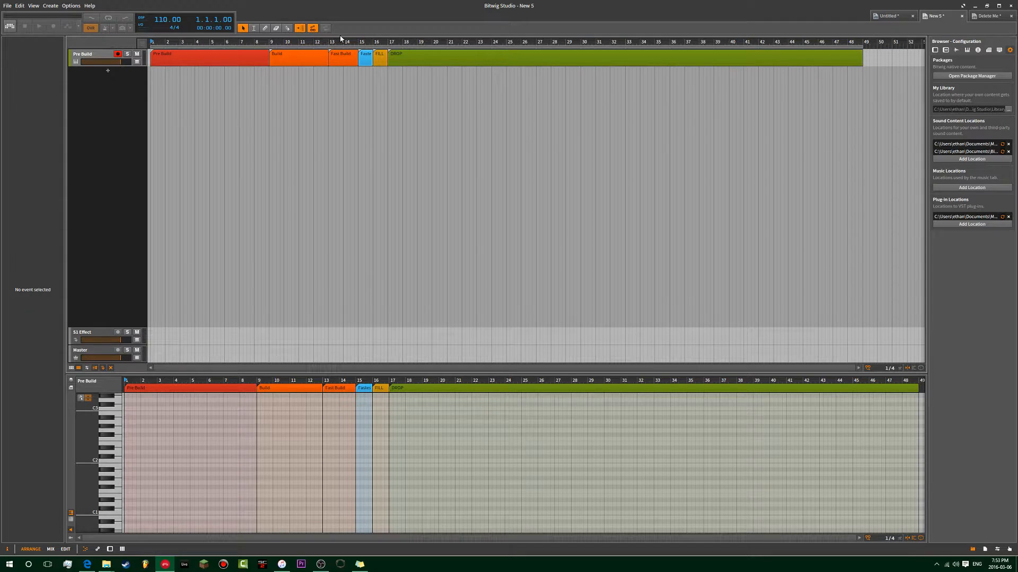
click(171, 59)
click(492, 64)
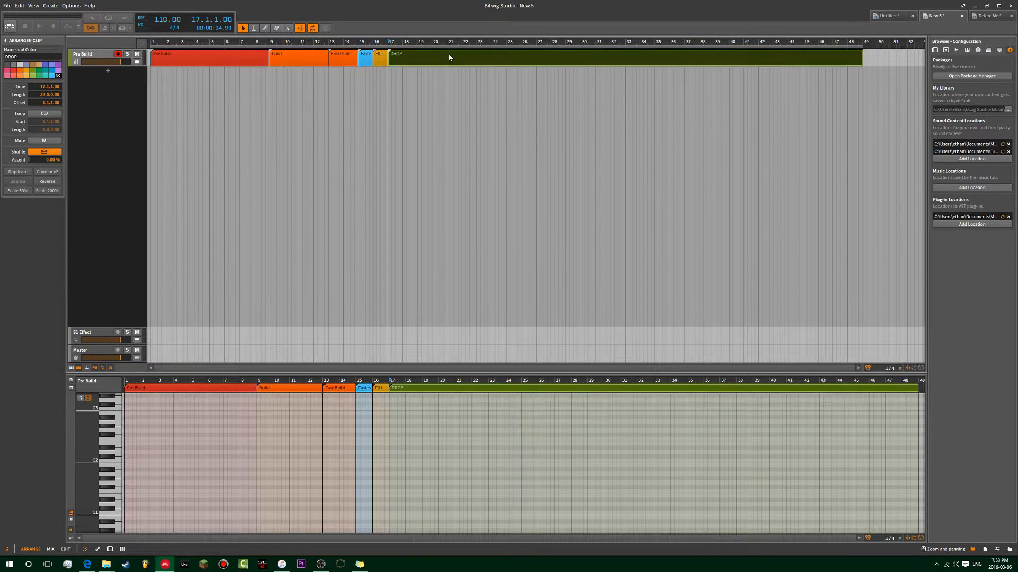
click(186, 62)
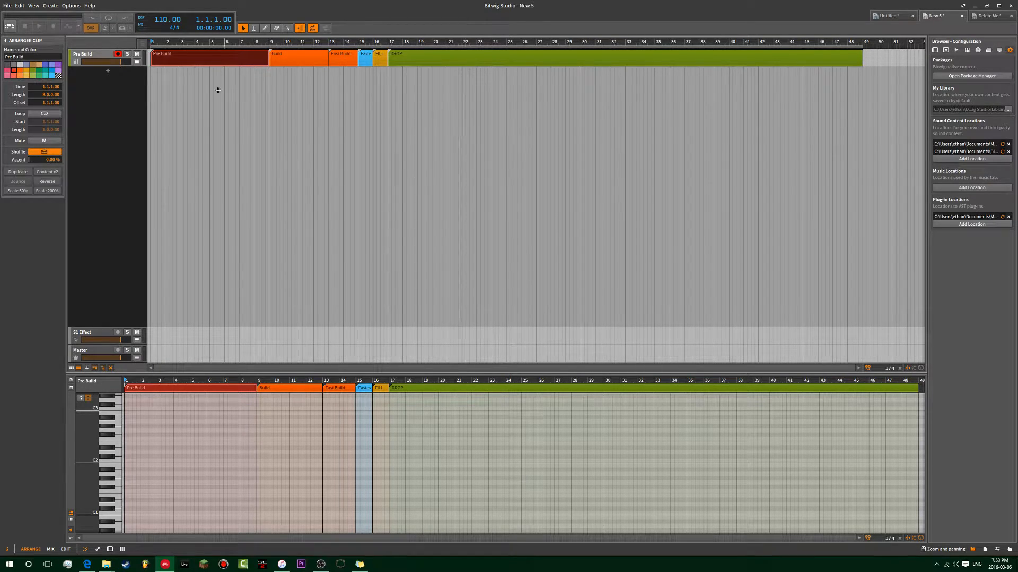
click(200, 90)
click(151, 83)
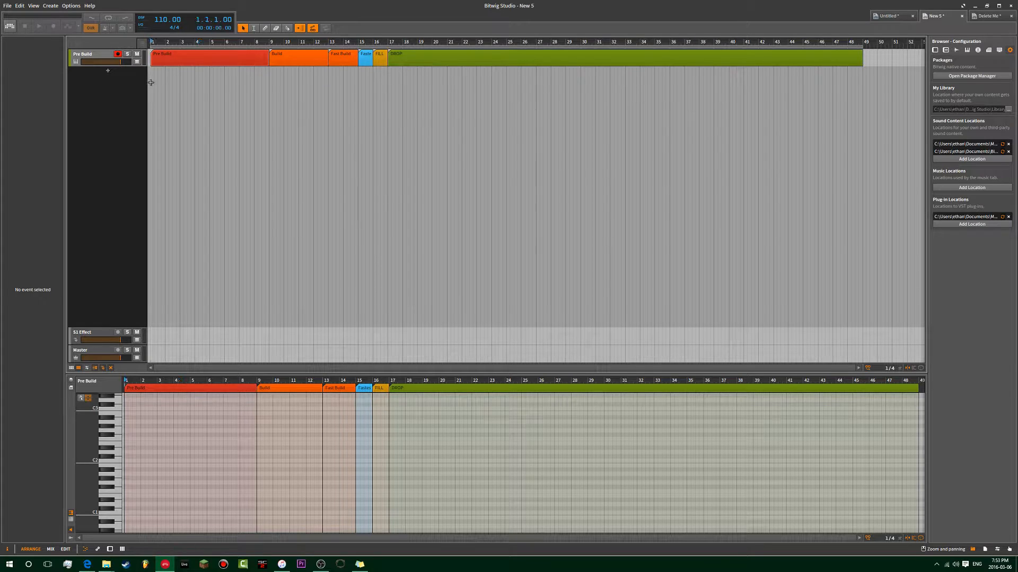
click(865, 43)
Review the section clips in order: Pre Build, Build, Fast Build, Fastest, FILL and DROP.
click(203, 62)
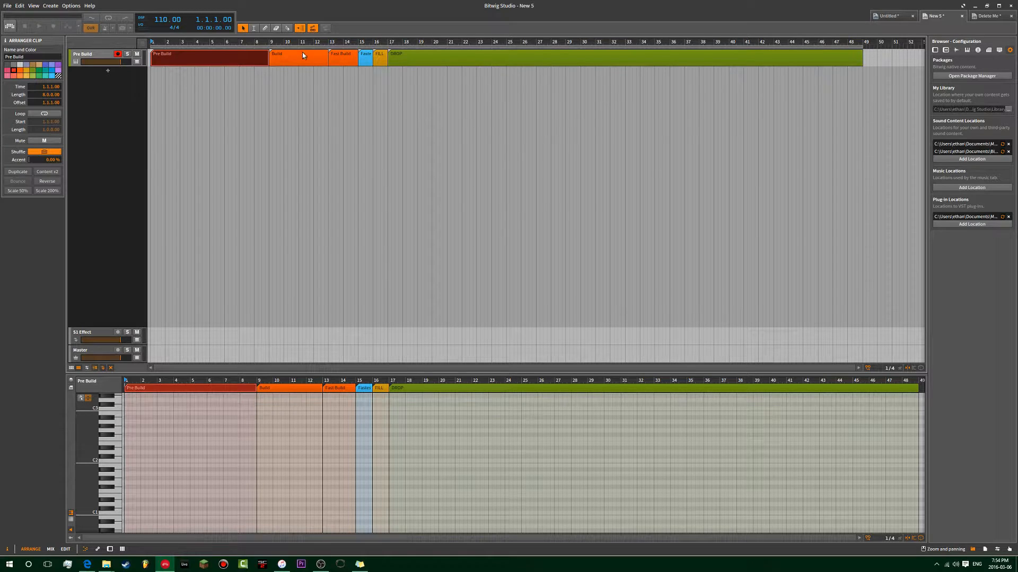
click(286, 63)
click(348, 60)
click(365, 60)
click(382, 60)
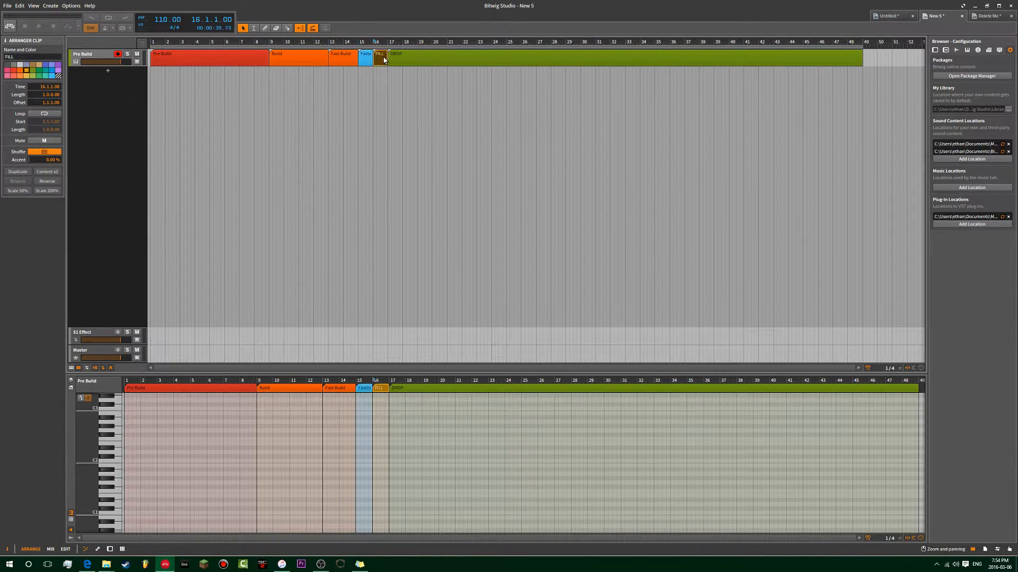
click(215, 63)
click(397, 61)
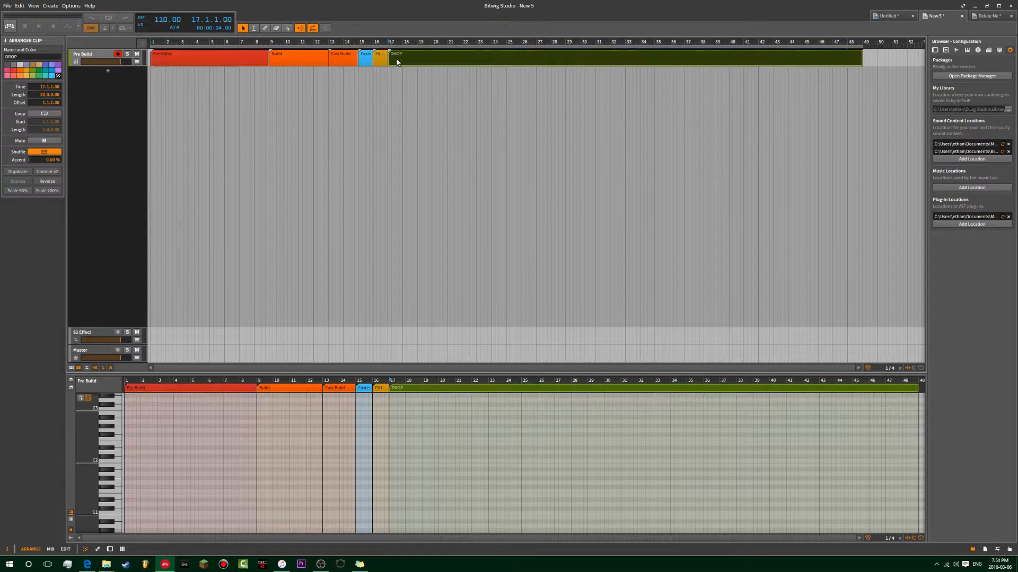
Inspect the position and length of each section leading to the drop, from Pre Build to FILL.
click(228, 62)
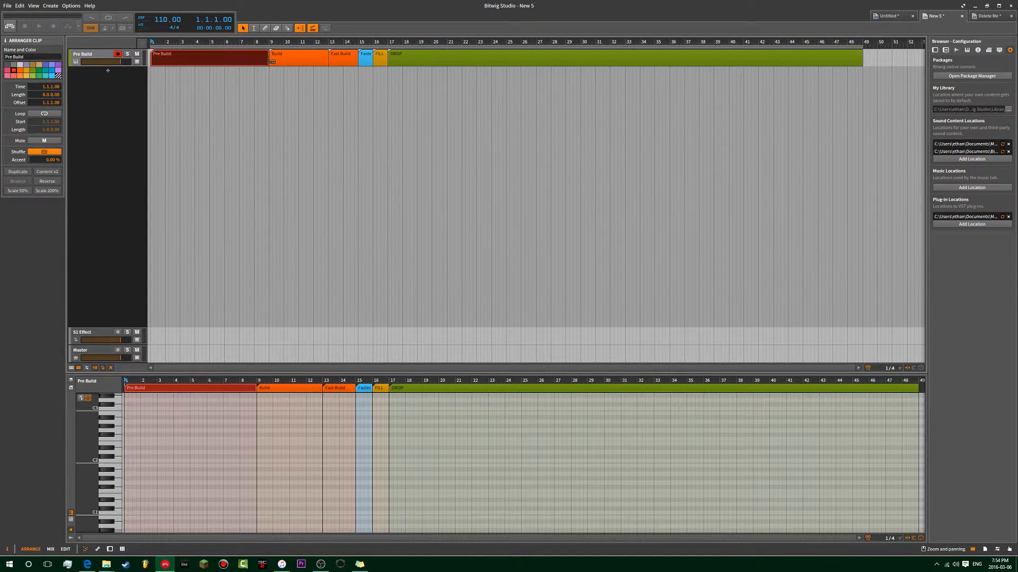
click(299, 64)
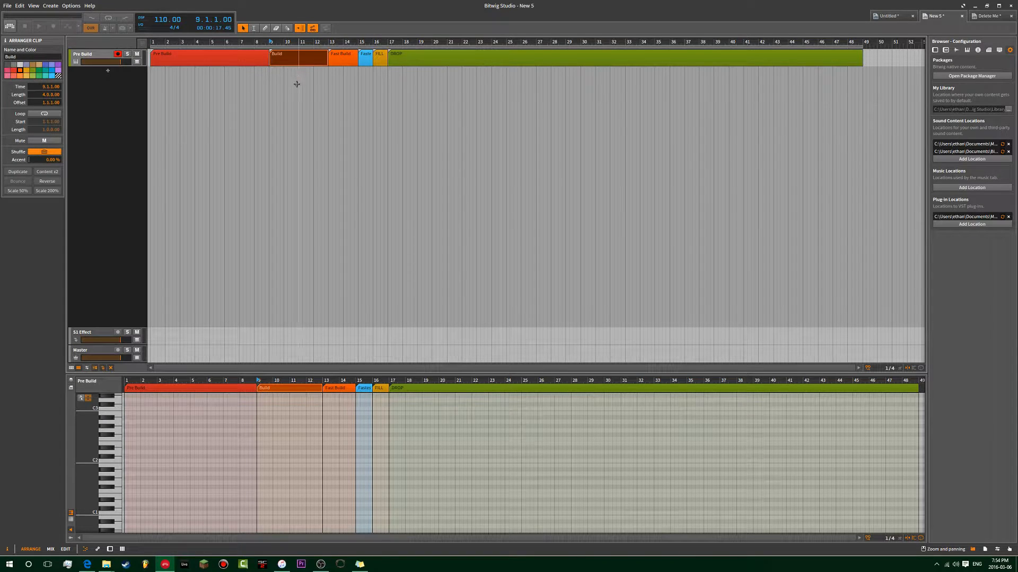
click(257, 59)
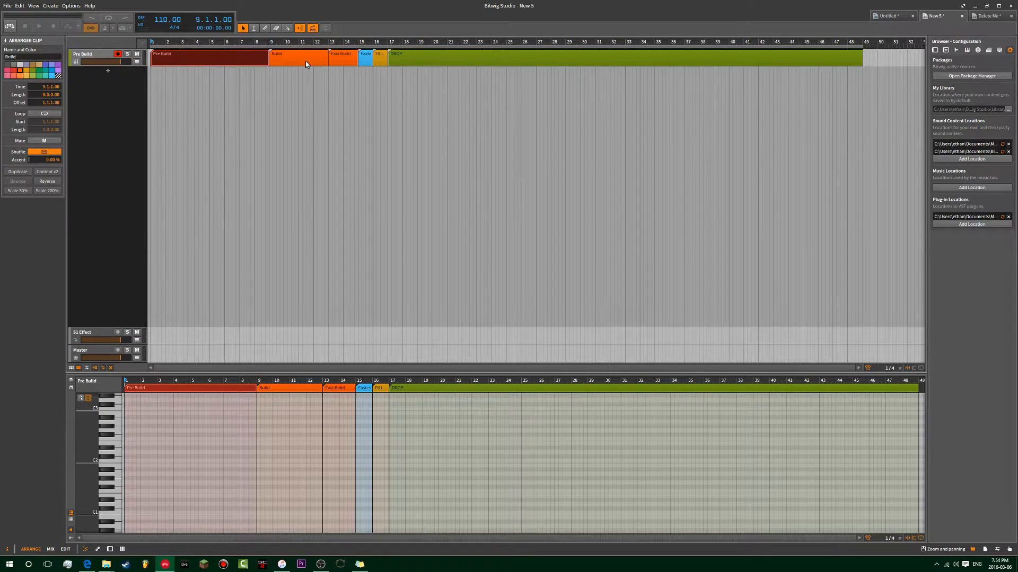
click(305, 62)
click(352, 60)
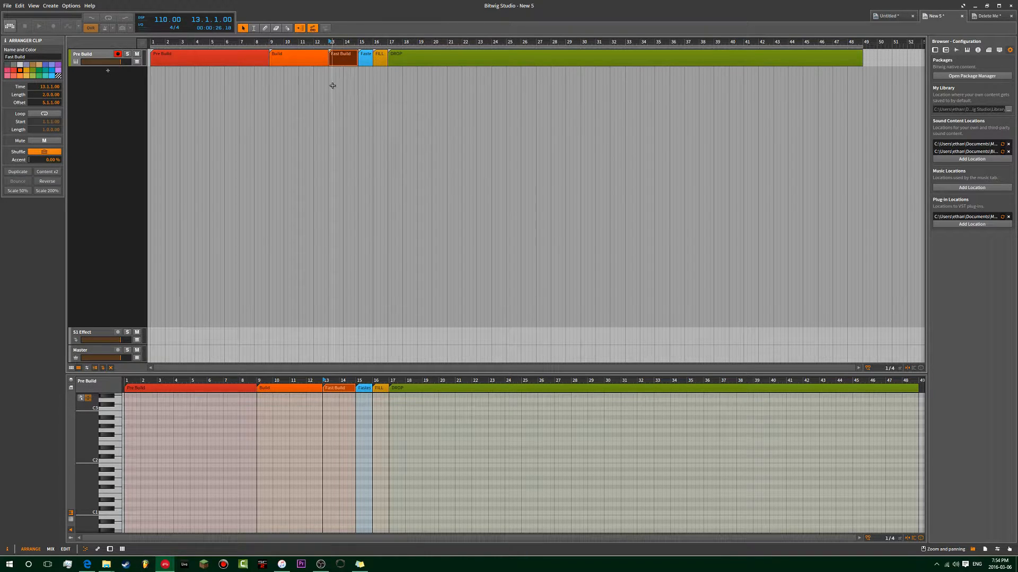
click(366, 59)
click(379, 60)
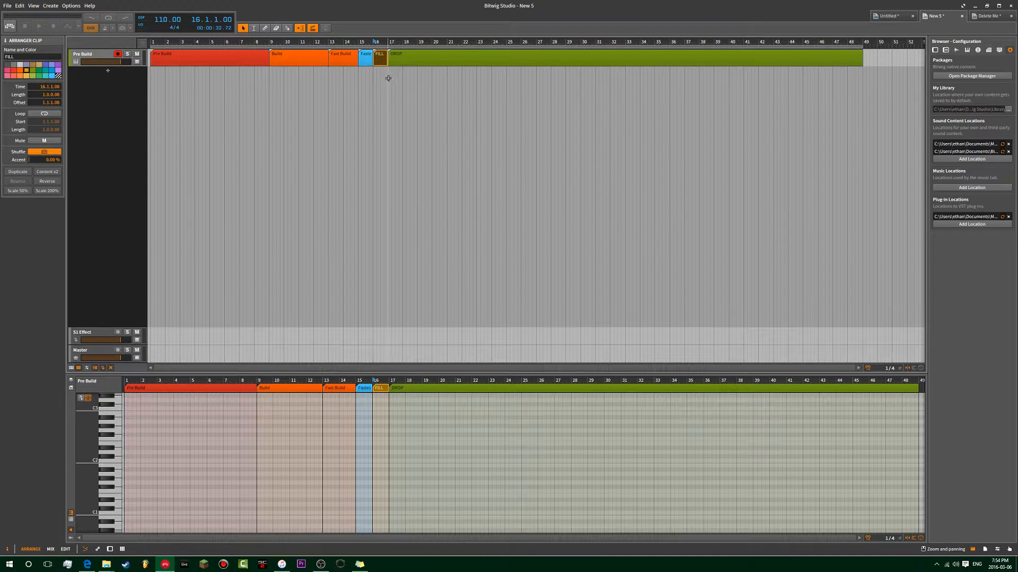
Examine the Fastest and FILL clips just before the drop up close.
click(366, 82)
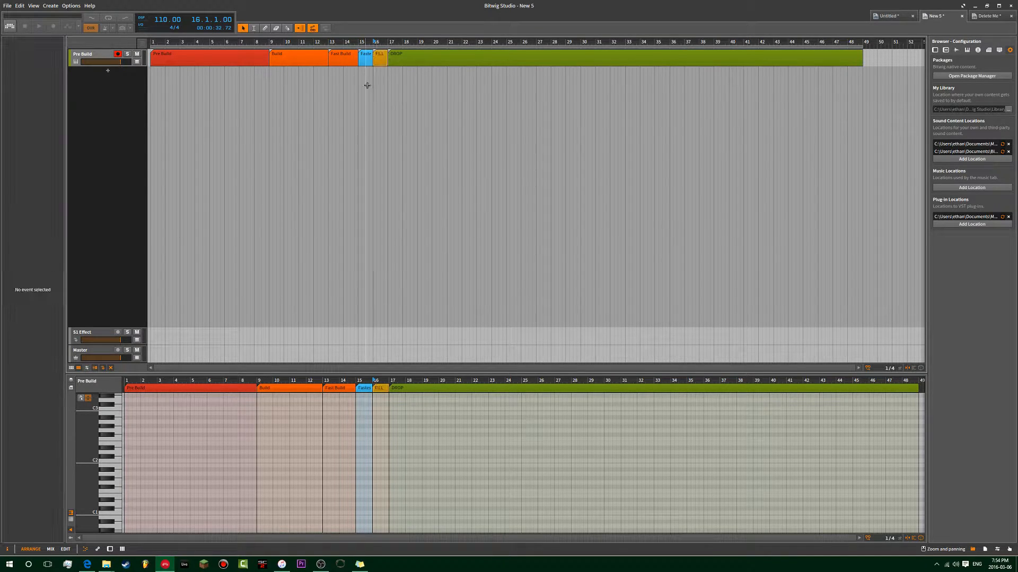
ctrl+scroll(364, 79, up, 5)
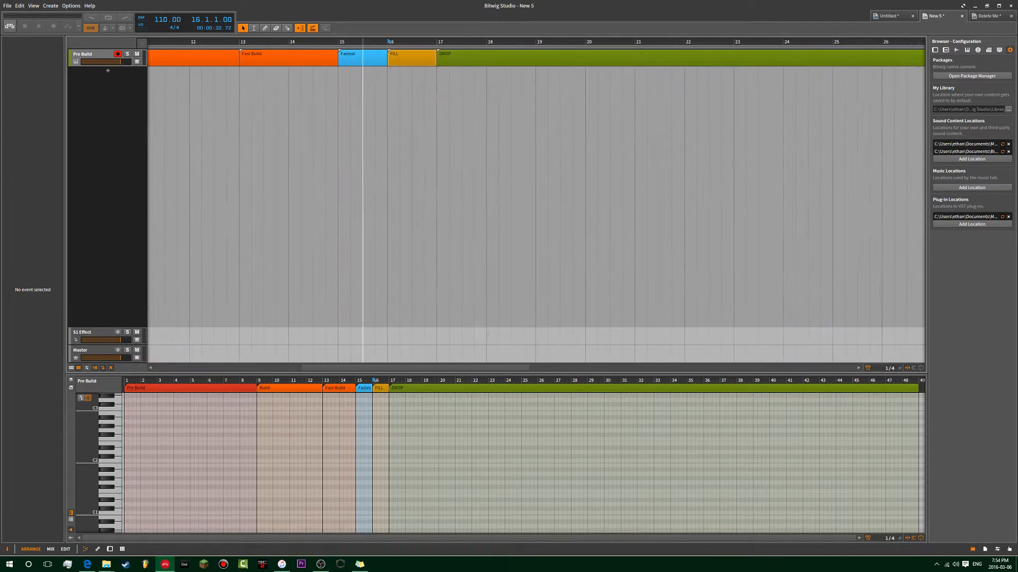
click(345, 62)
click(414, 61)
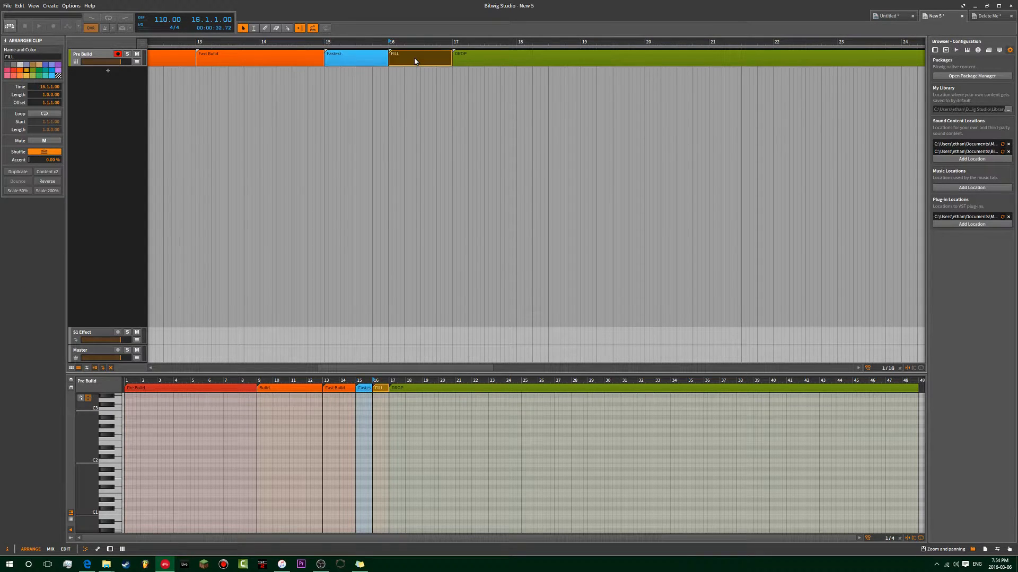
ctrl+scroll(235, 113, down, 4)
Walk through the whole section layout once more, from the Pre Build clip to the start of the DROP clip.
click(304, 114)
drag(249, 105, 307, 106)
click(215, 57)
click(306, 60)
click(348, 59)
click(374, 59)
click(386, 56)
click(400, 57)
click(399, 95)
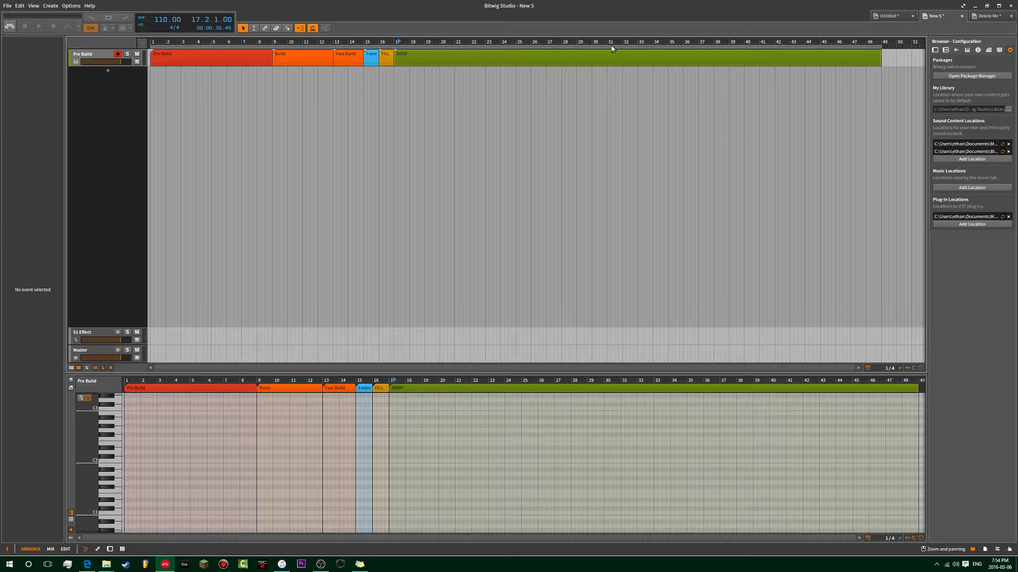
Switch to the Untitled project and examine how its tracks and automation are arranged around the build and drop.
click(897, 14)
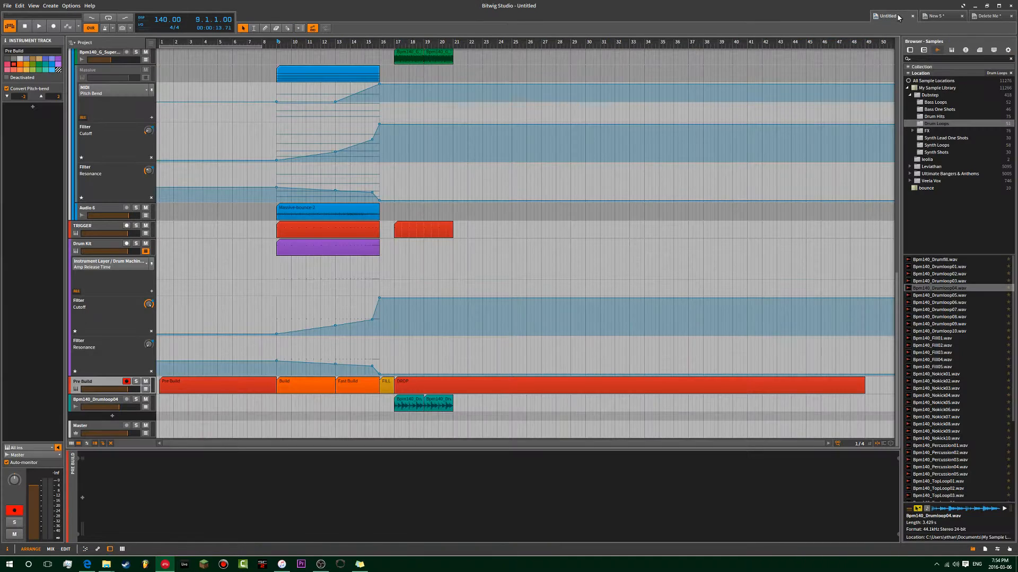
scroll(499, 189, up, 15)
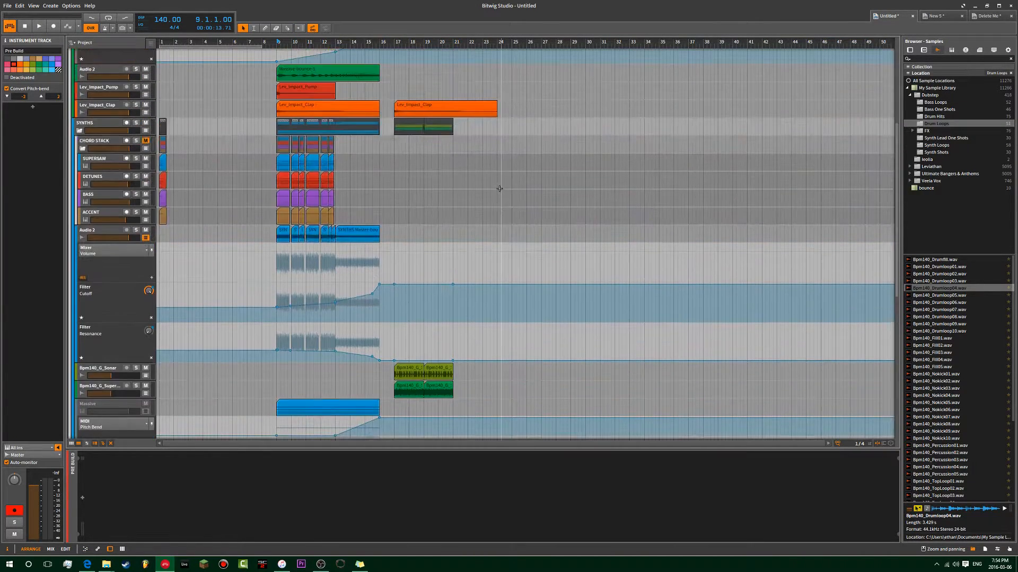
scroll(499, 189, down, 15)
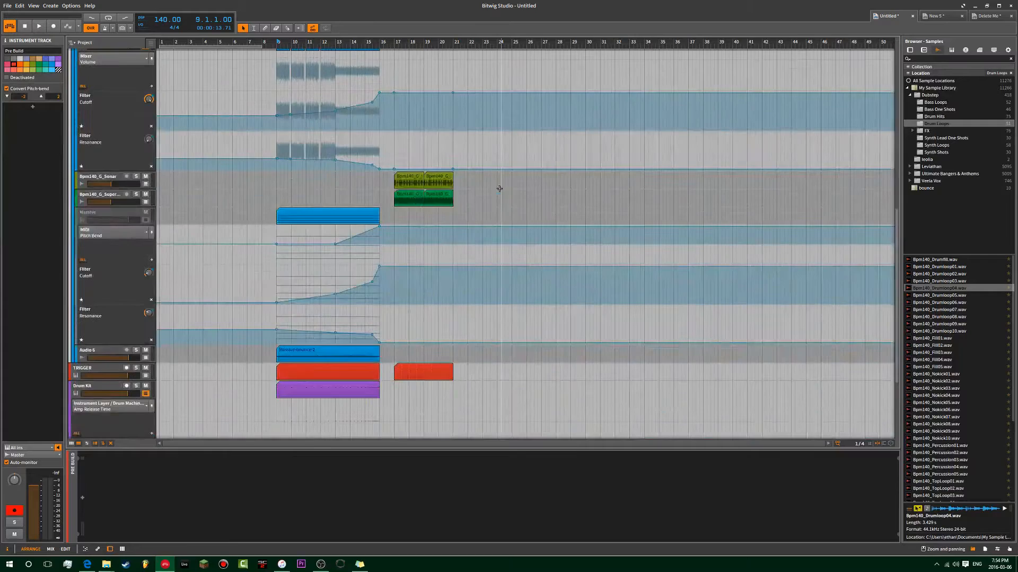
Look through the Untitled project's FX, synth and drum tracks around the build and the drop.
scroll(500, 189, up, 10)
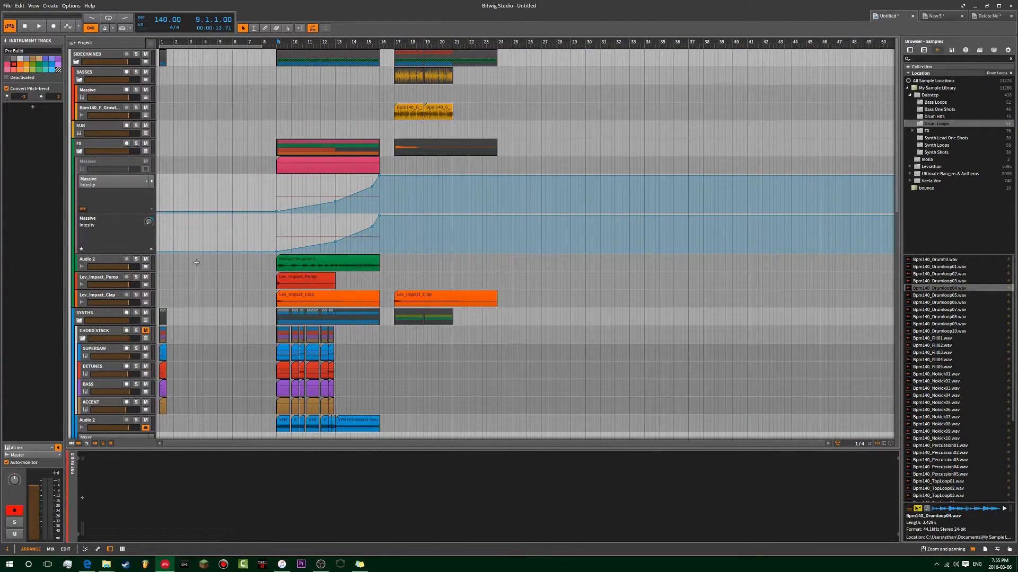
click(279, 96)
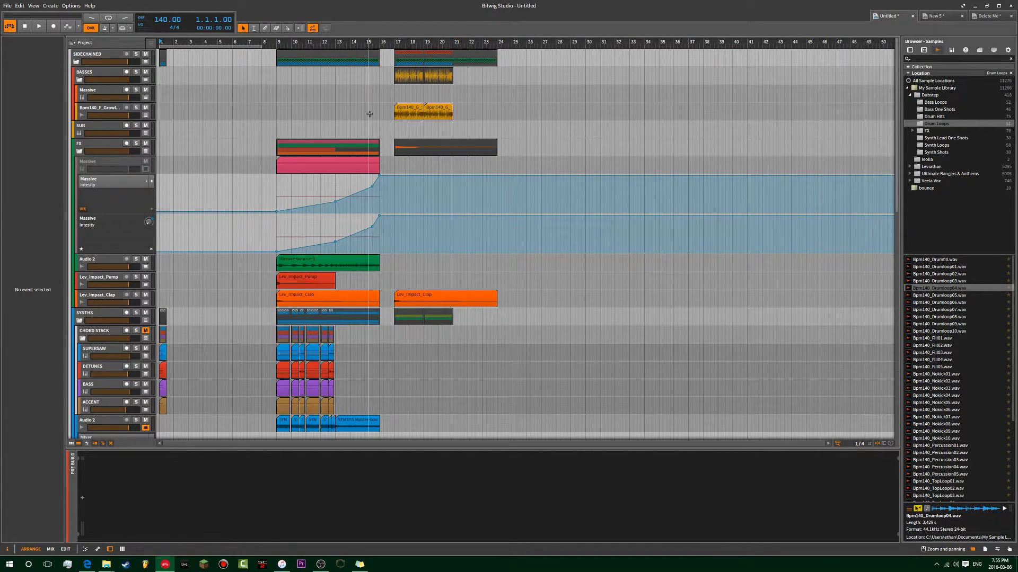
scroll(263, 126, down, 3)
scroll(263, 126, down, 7)
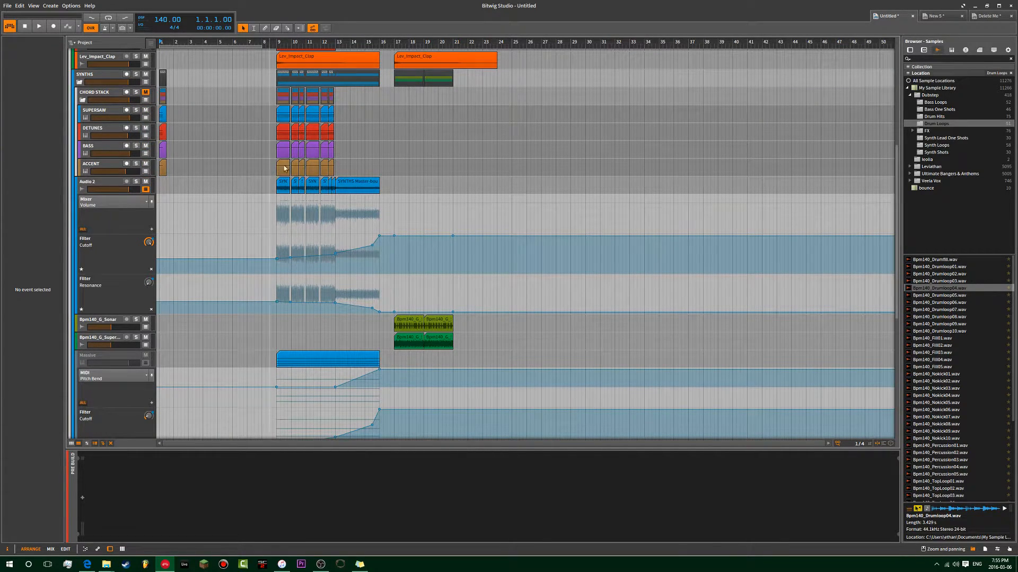
click(380, 167)
scroll(277, 212, down, 12)
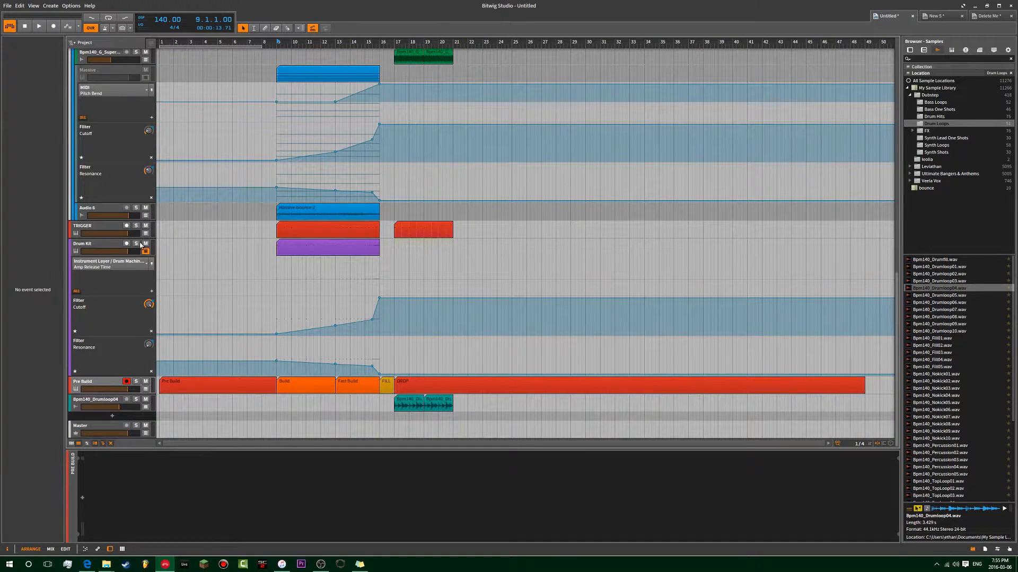
Solo the Drum Kit track and listen to it from the Fast Build section to the fill.
click(136, 243)
key(space)
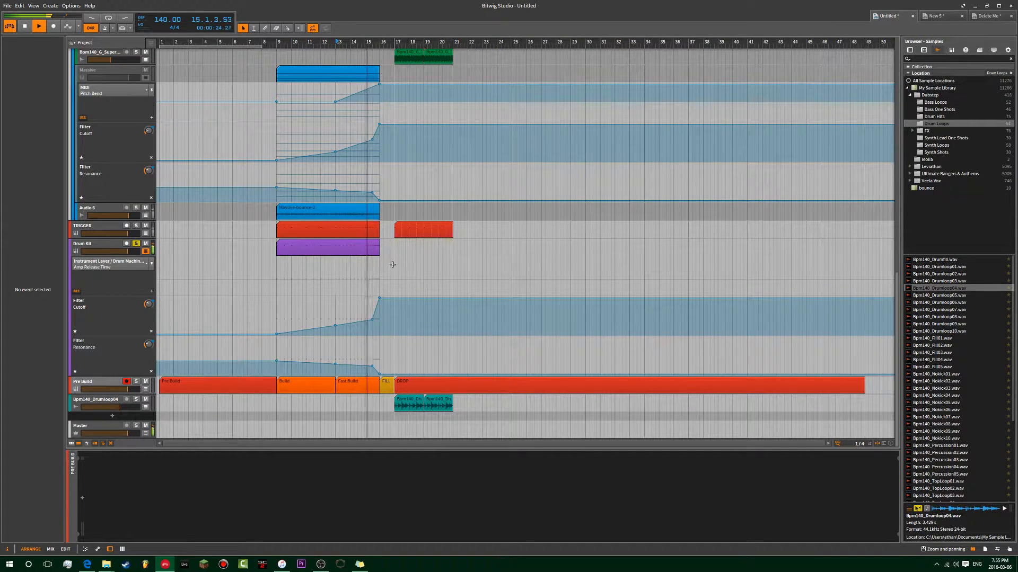
key(space)
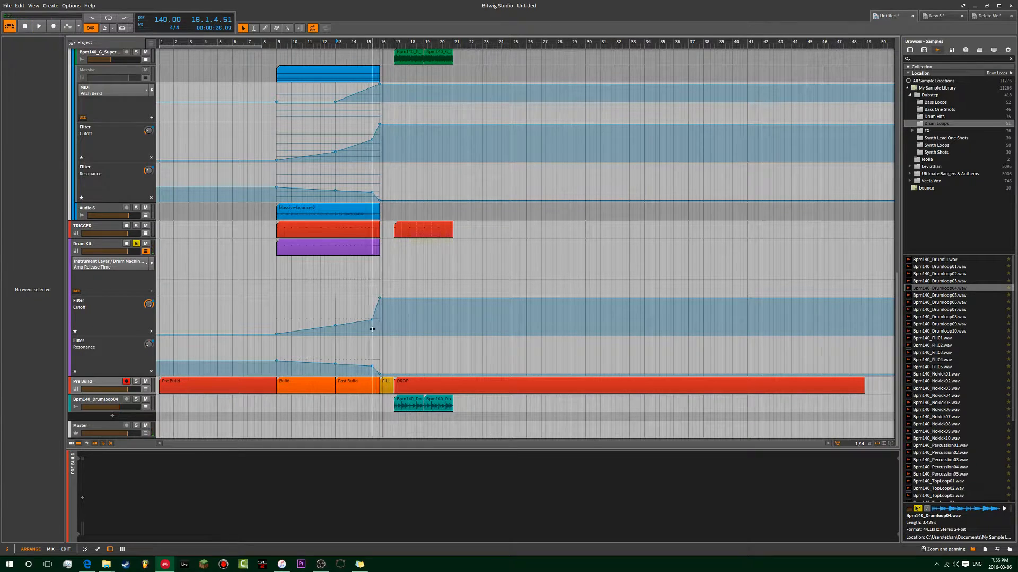
Show the Drum Kit track's devices, collapse the drum machine's nested chain and select the Filter device.
click(109, 245)
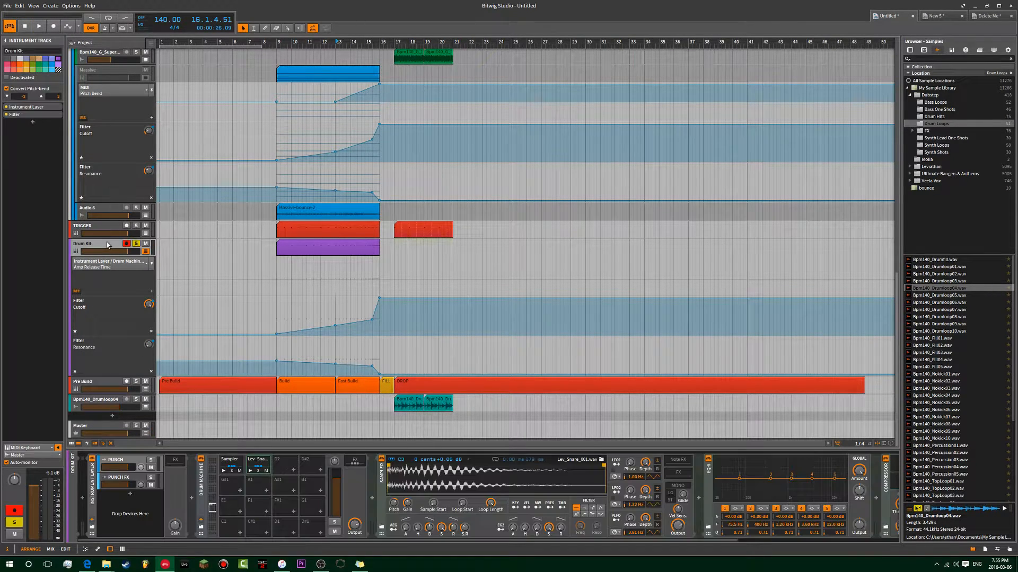
click(355, 463)
click(357, 466)
click(357, 467)
click(357, 467)
click(395, 496)
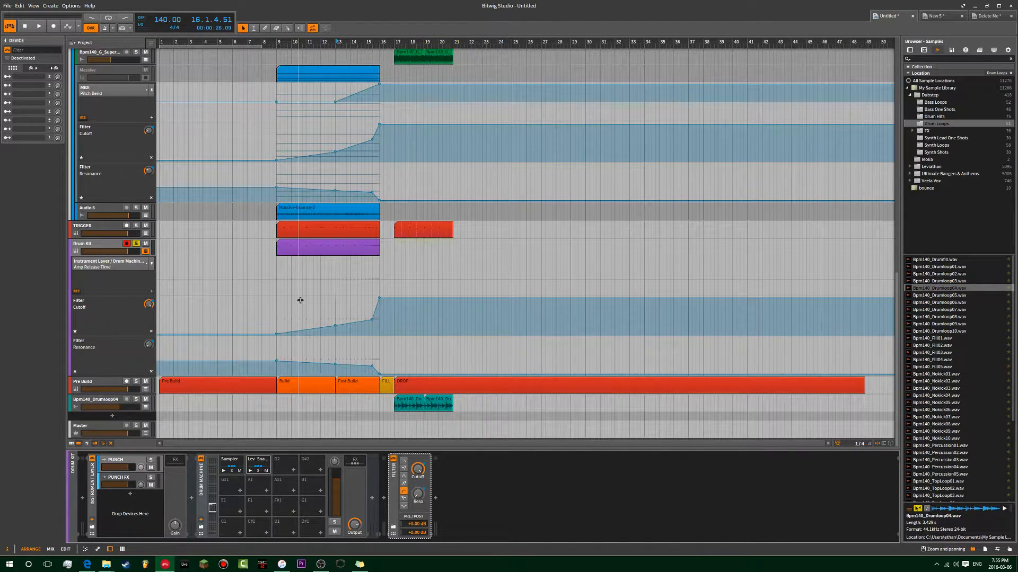
Examine the drum build under the Drum Kit clip and play it from bar 15 to hear the fastest part.
drag(438, 284, 234, 371)
click(227, 316)
drag(303, 42, 326, 49)
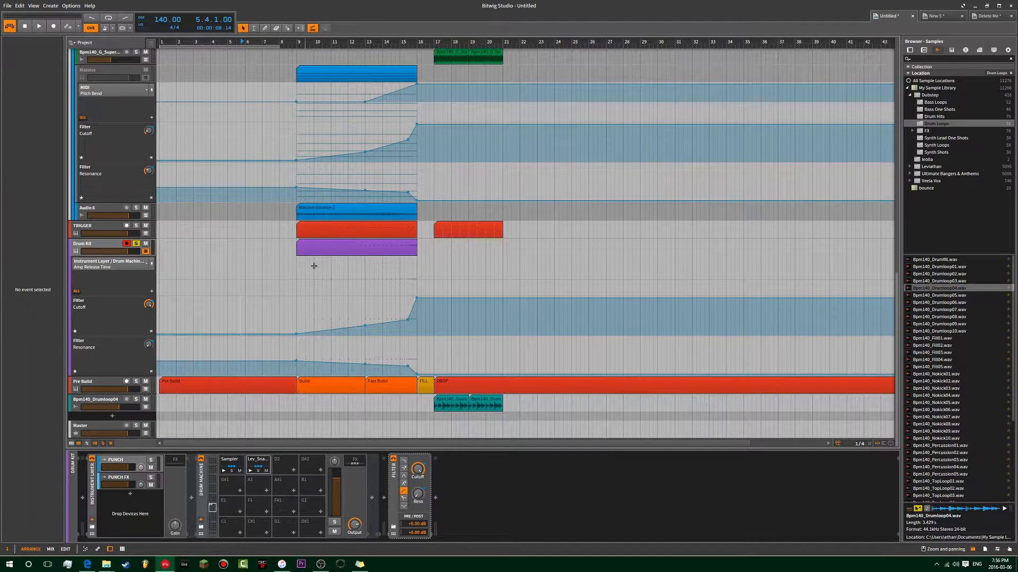
drag(365, 267, 399, 276)
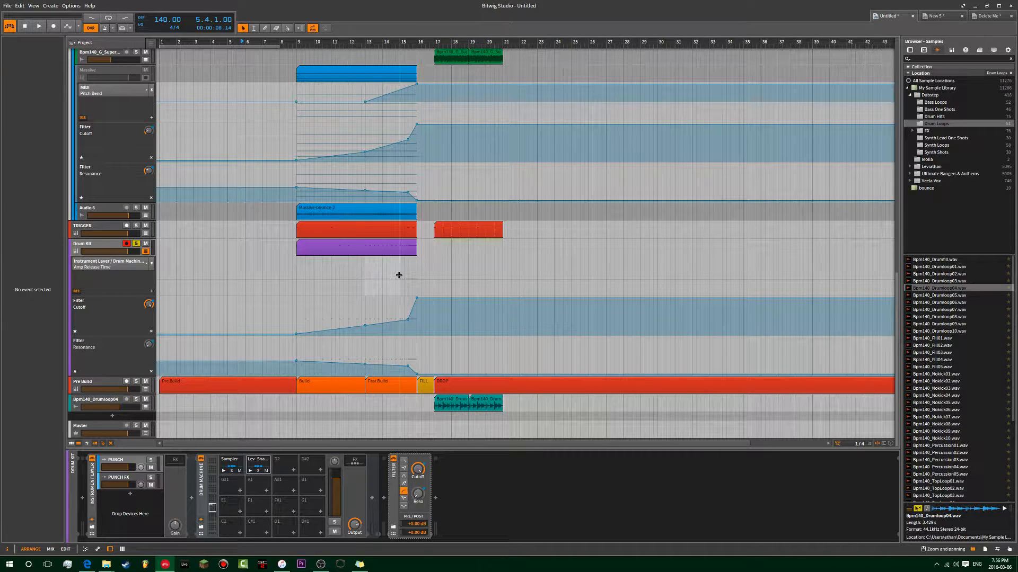
key(space)
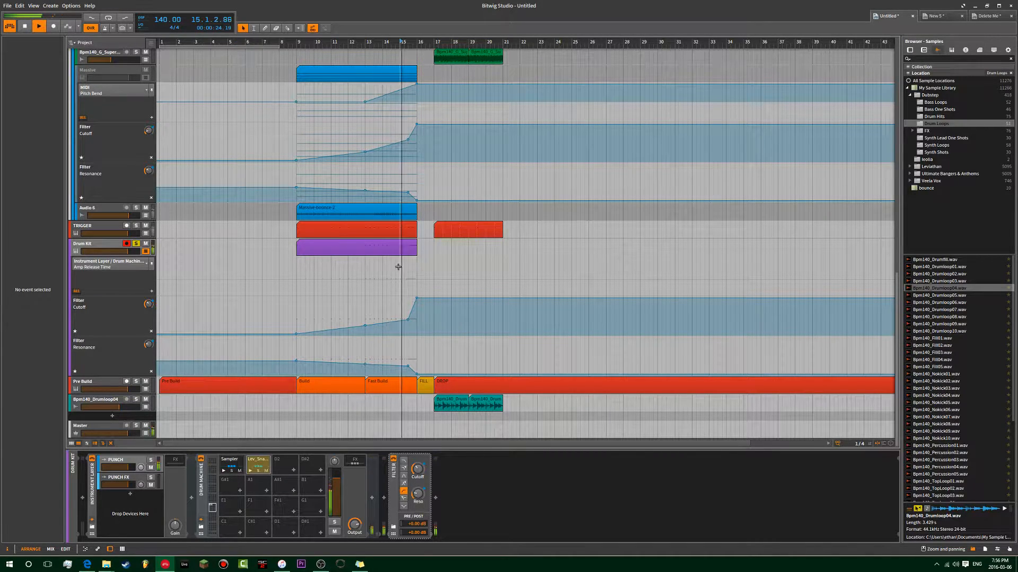
drag(417, 272, 433, 274)
click(407, 273)
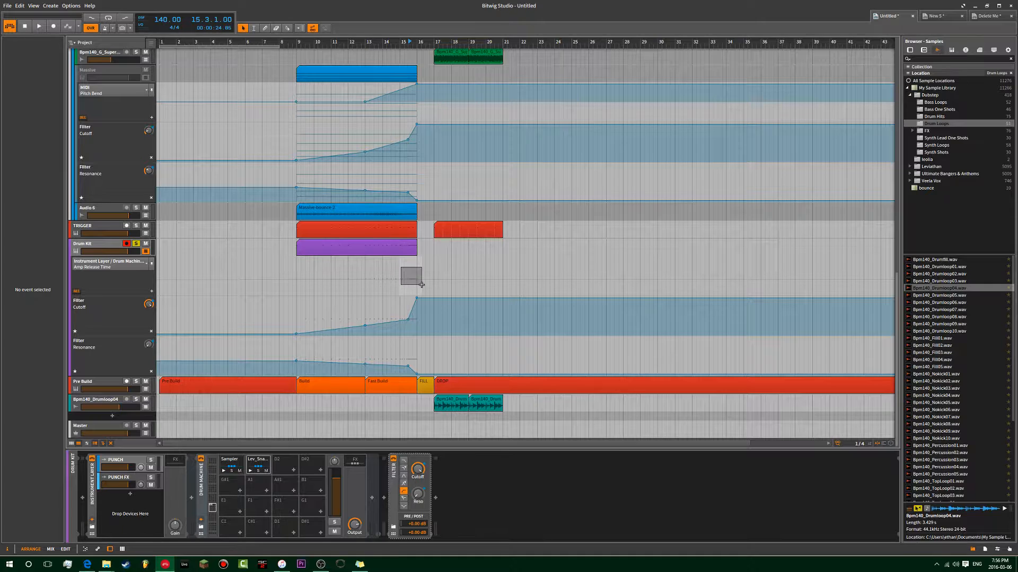
Compare the synth tracks' clips and filter automation with the drum build around bars 15 and 16.
scroll(421, 284, up, 3)
scroll(421, 285, up, 5)
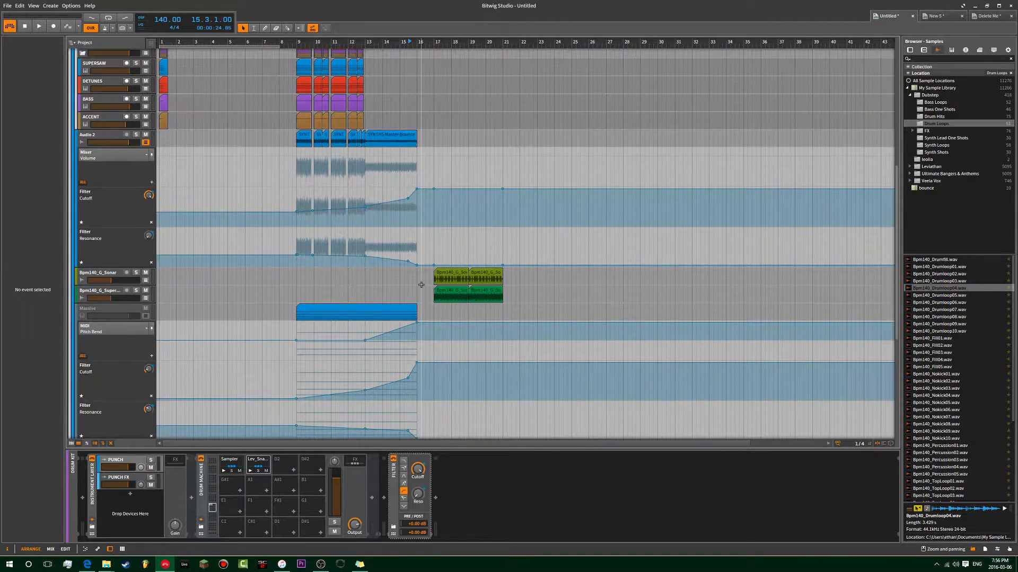
scroll(421, 285, down, 8)
click(400, 262)
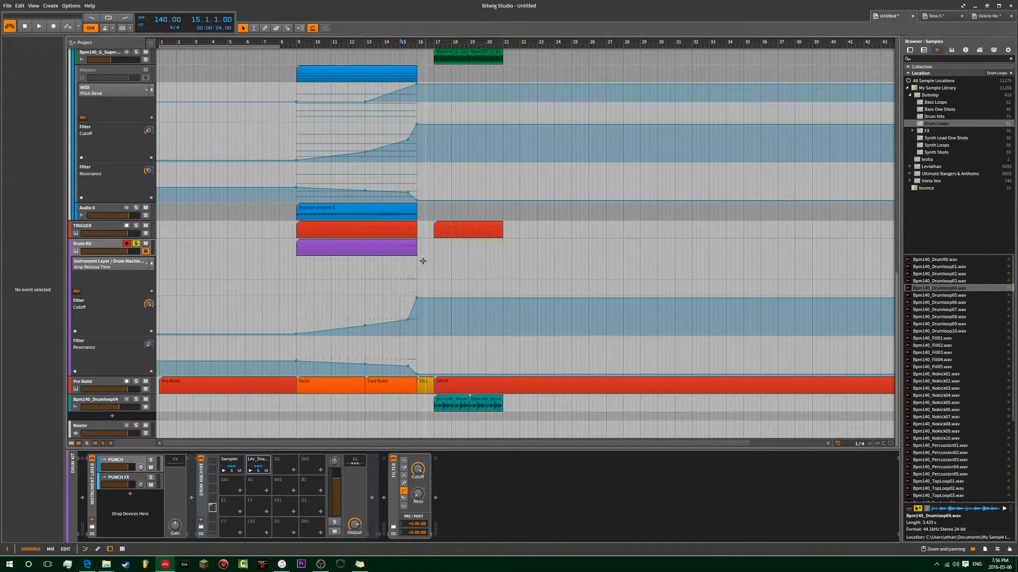
scroll(392, 273, up, 6)
scroll(395, 273, down, 6)
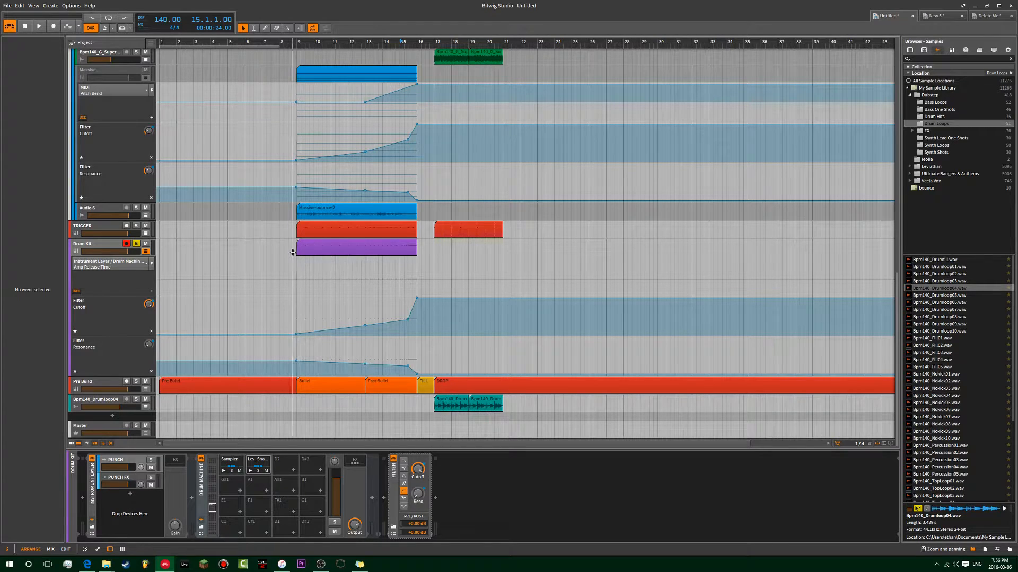
Open the Drum Kit build clip in the note editor and view its notes from 15.1 to 16.1.
click(303, 228)
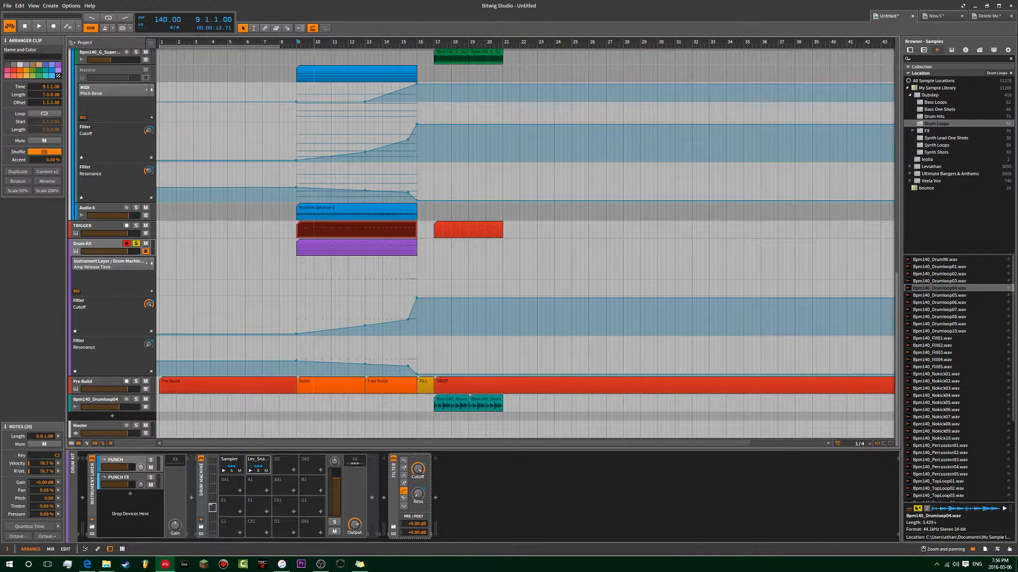
scroll(315, 258, up, 4)
click(424, 293)
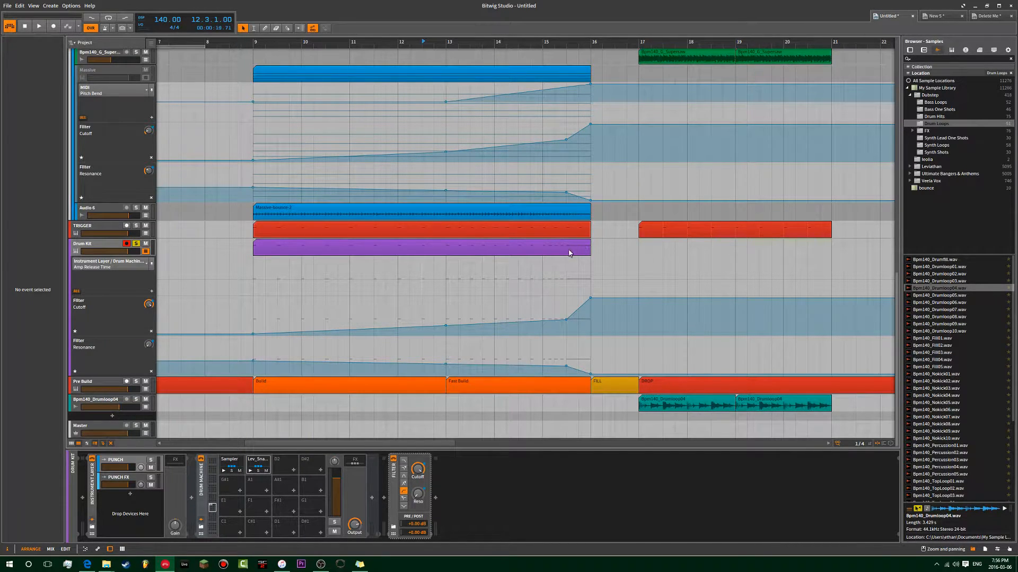
scroll(562, 251, up, 4)
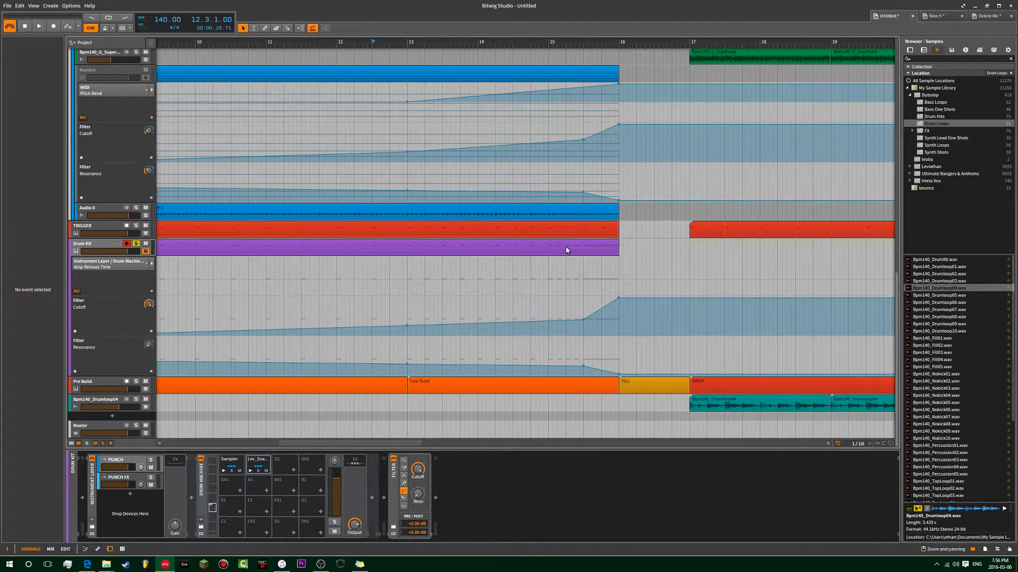
double_click(568, 246)
scroll(808, 473, up, 6)
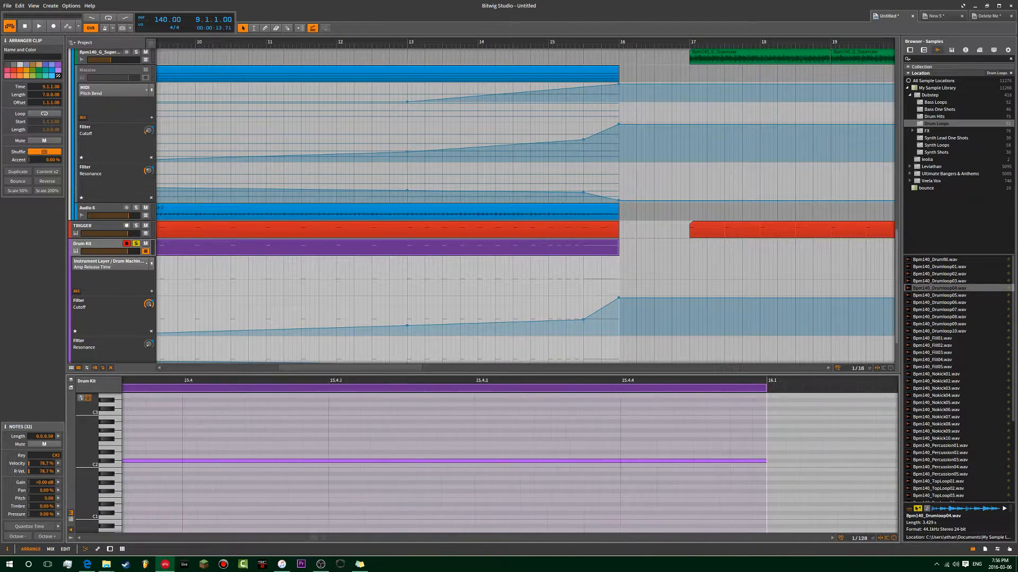
scroll(776, 475, down, 2)
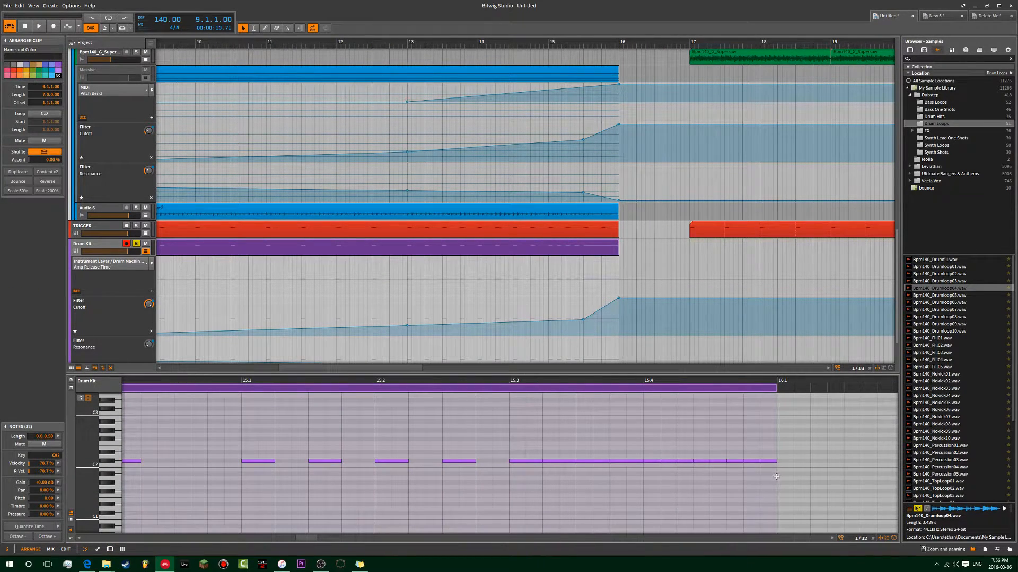
Try shortening the Drum Kit notes from 15.2 to the end of the build clip, and undo the change.
drag(811, 430, 372, 495)
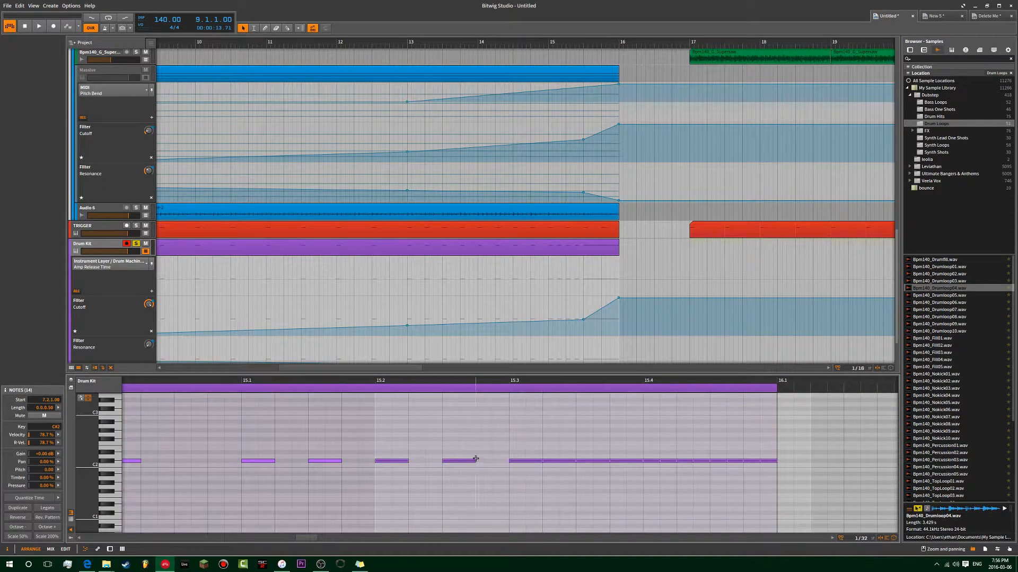
drag(476, 461, 466, 462)
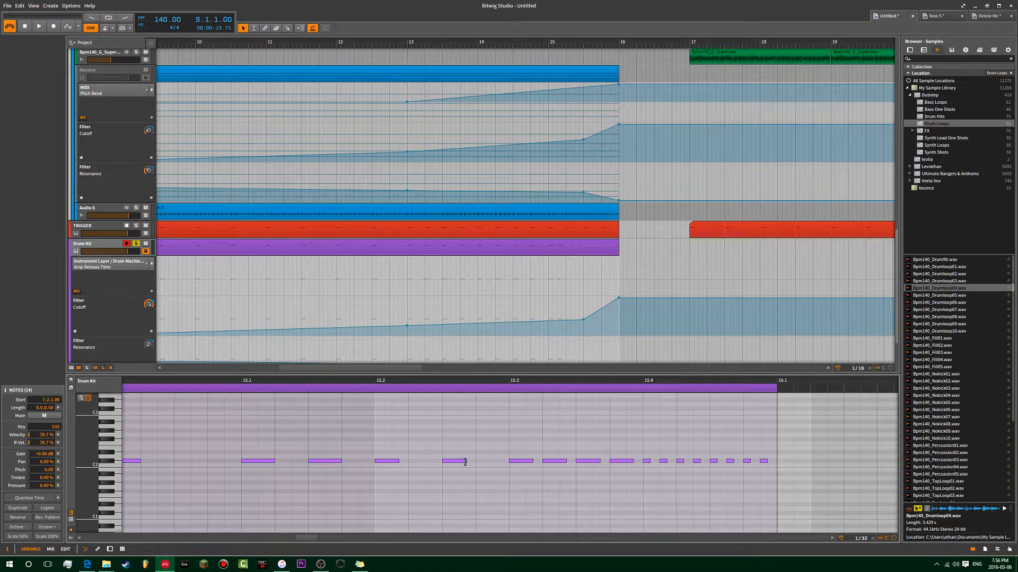
drag(465, 462, 475, 462)
key(ctrl+z)
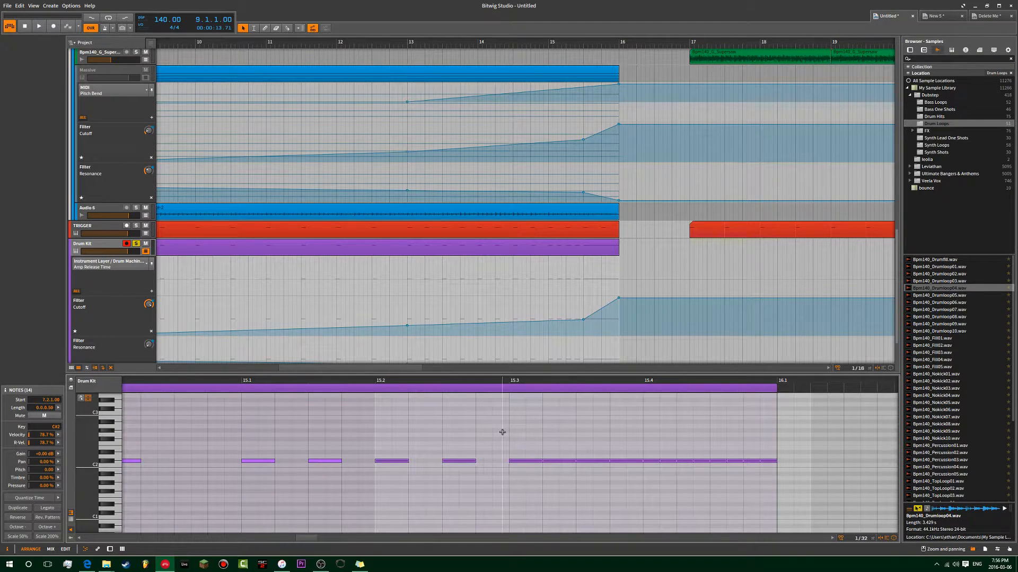
click(502, 433)
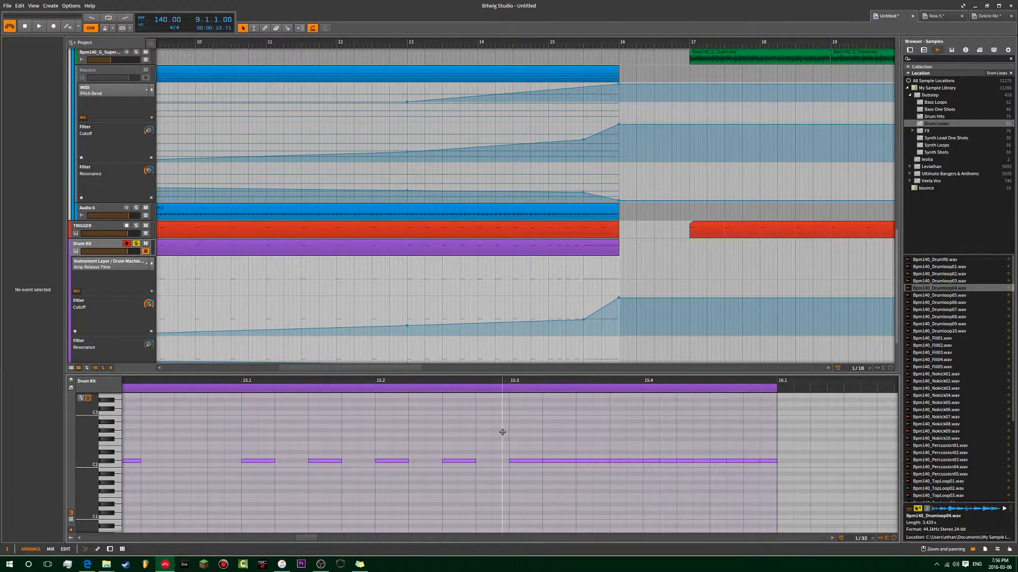
Expand the TRIGGER track's automation lane and have it show the Mixer Volume parameter.
click(584, 267)
scroll(584, 267, down, 2)
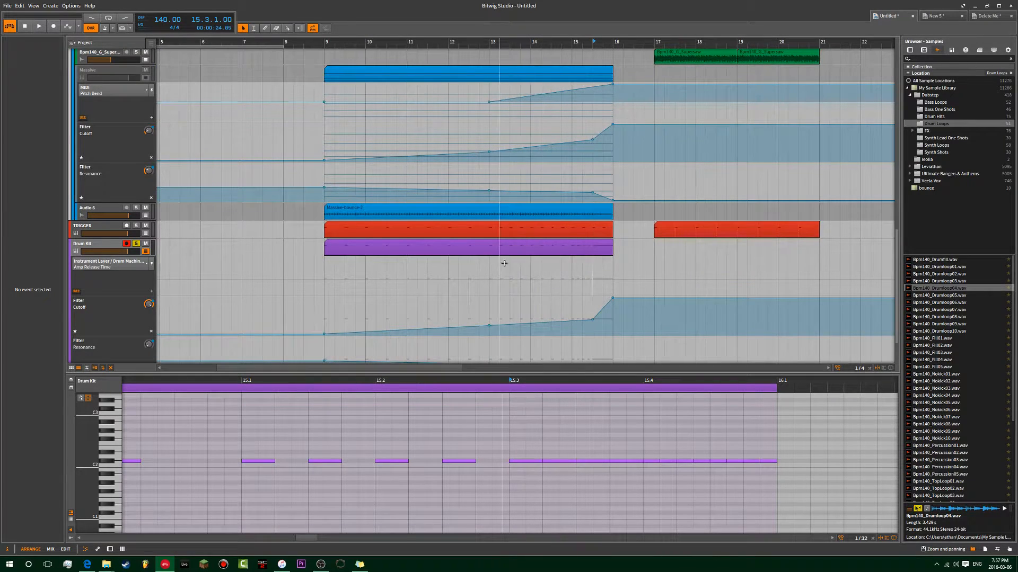
click(146, 233)
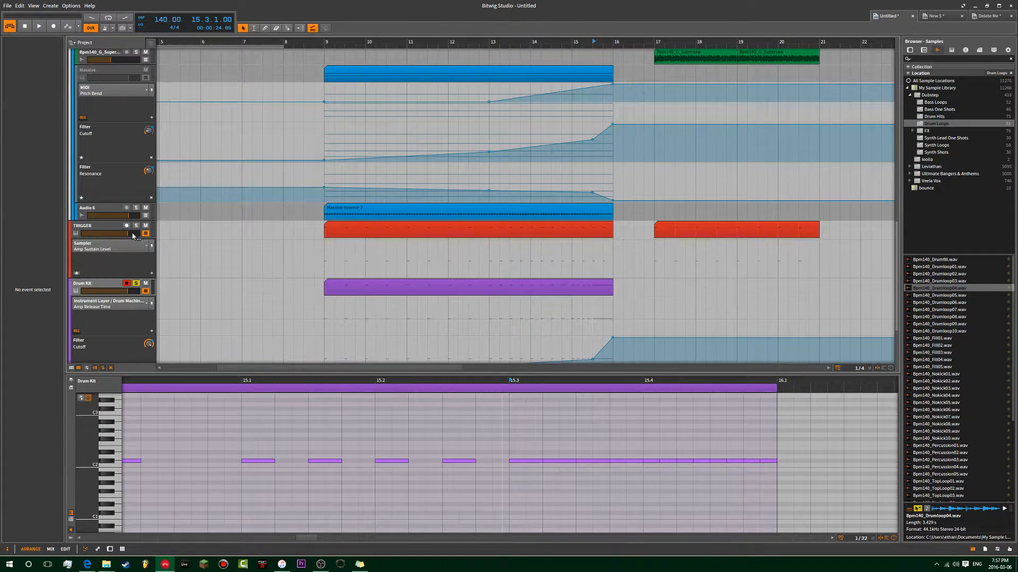
drag(129, 234, 106, 233)
scroll(570, 175, up, 5)
scroll(570, 175, up, 5)
scroll(569, 175, down, 10)
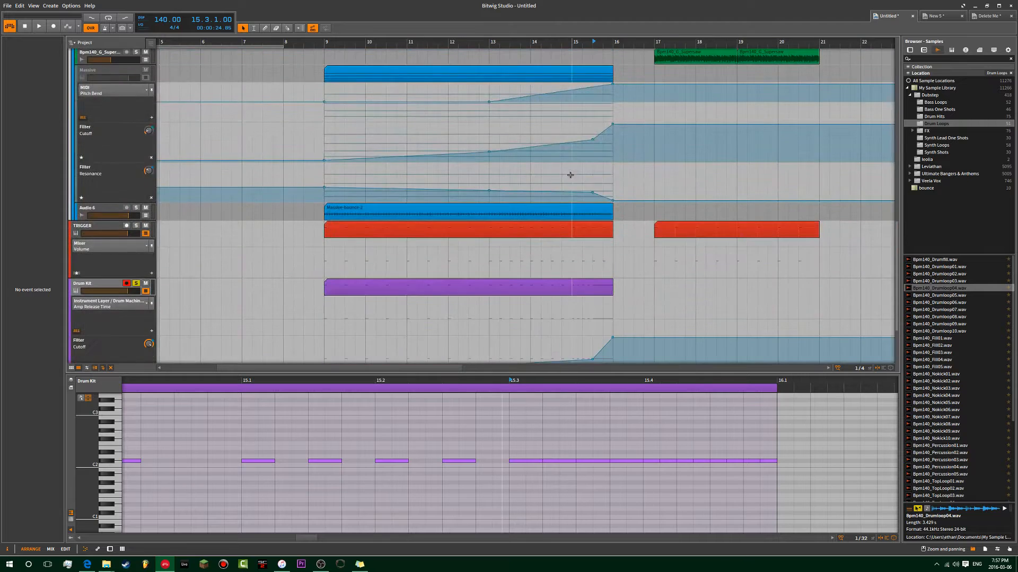
scroll(570, 175, down, 4)
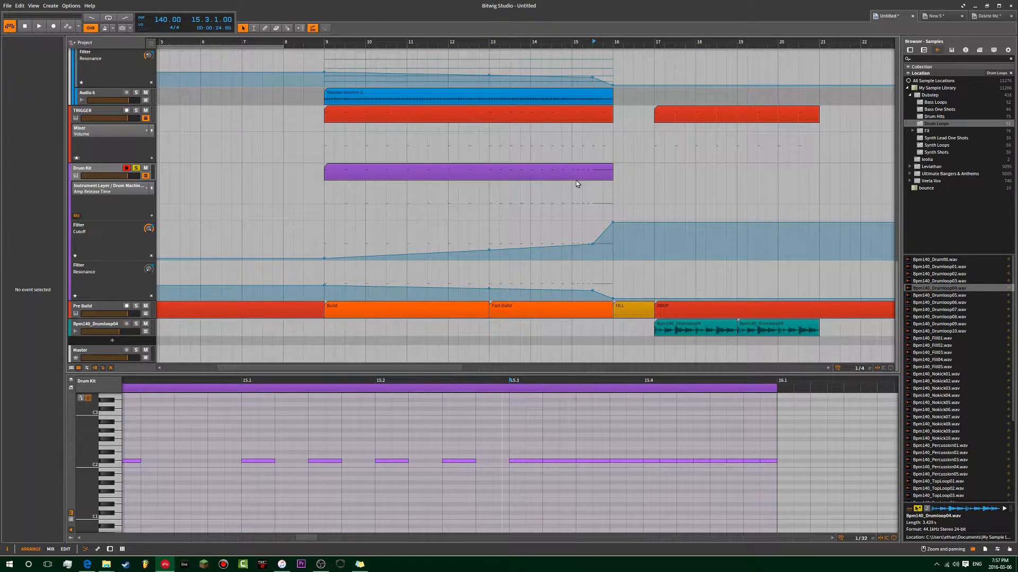
Compare the TRIGGER track's notes with the Drum Kit track's notes across the build.
click(101, 111)
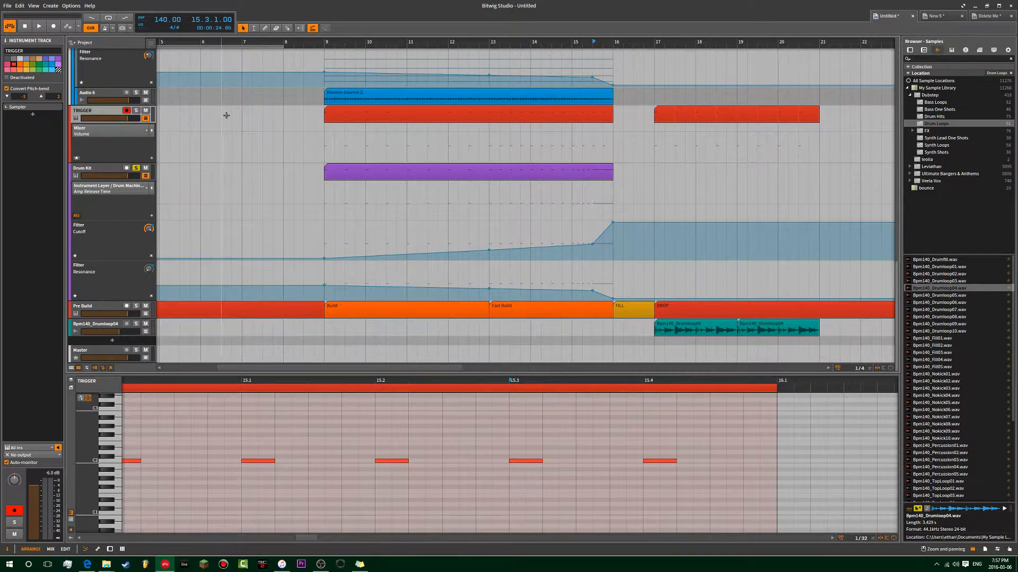
click(435, 112)
click(393, 175)
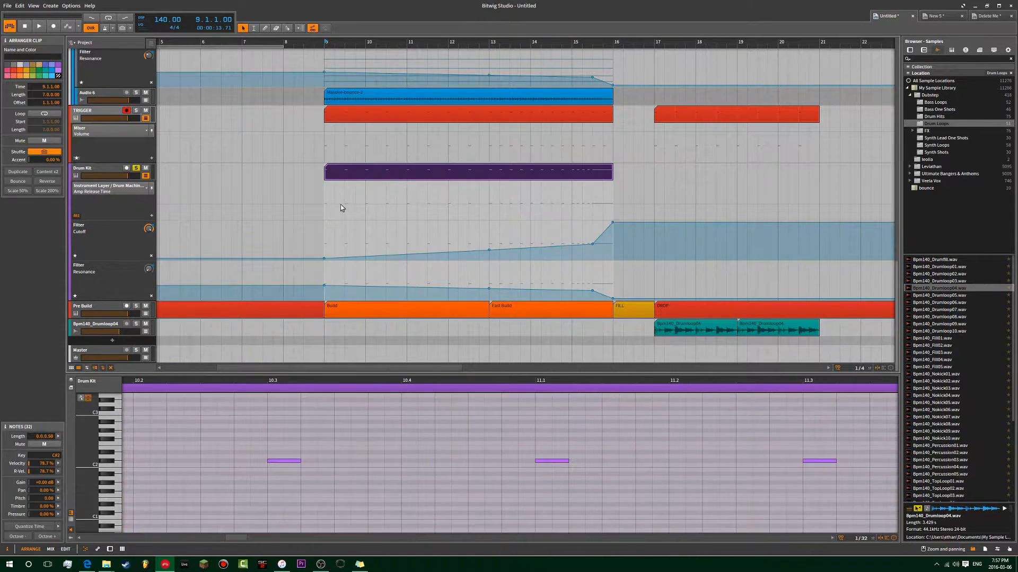
click(112, 172)
click(101, 115)
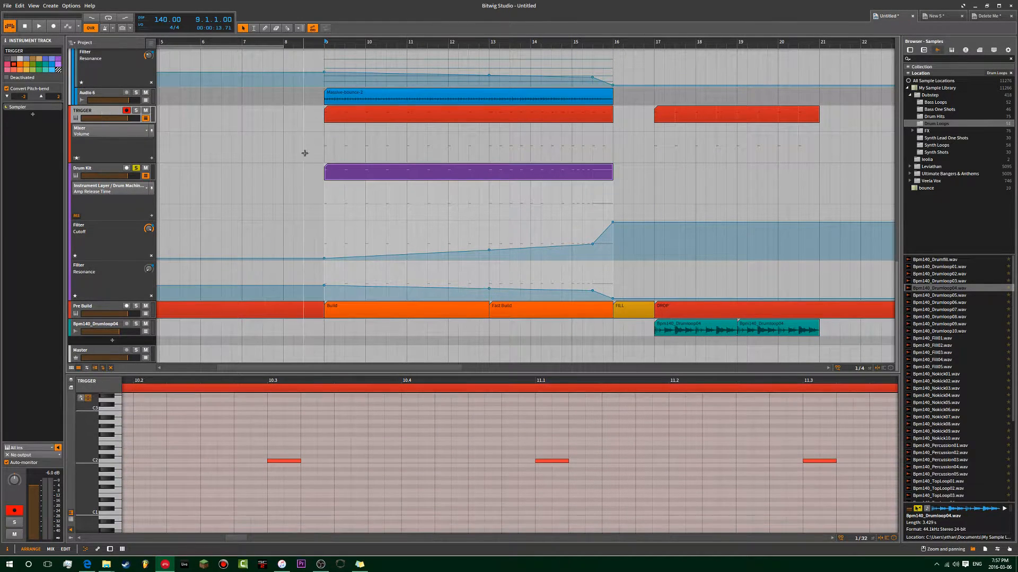
Examine the TRIGGER clip's note pattern from the start of Build at bar 9 through Fast Build.
click(328, 132)
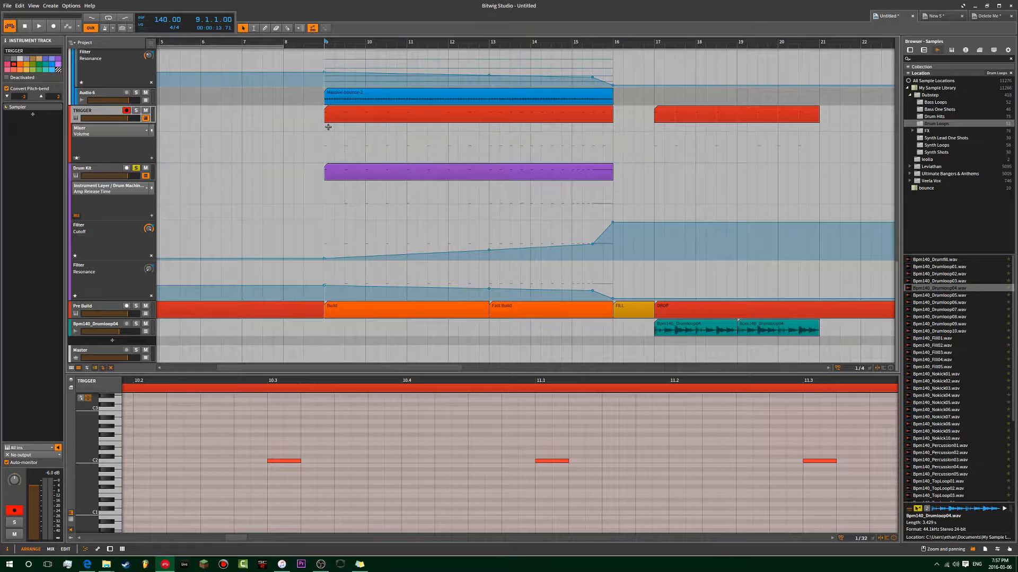
click(328, 126)
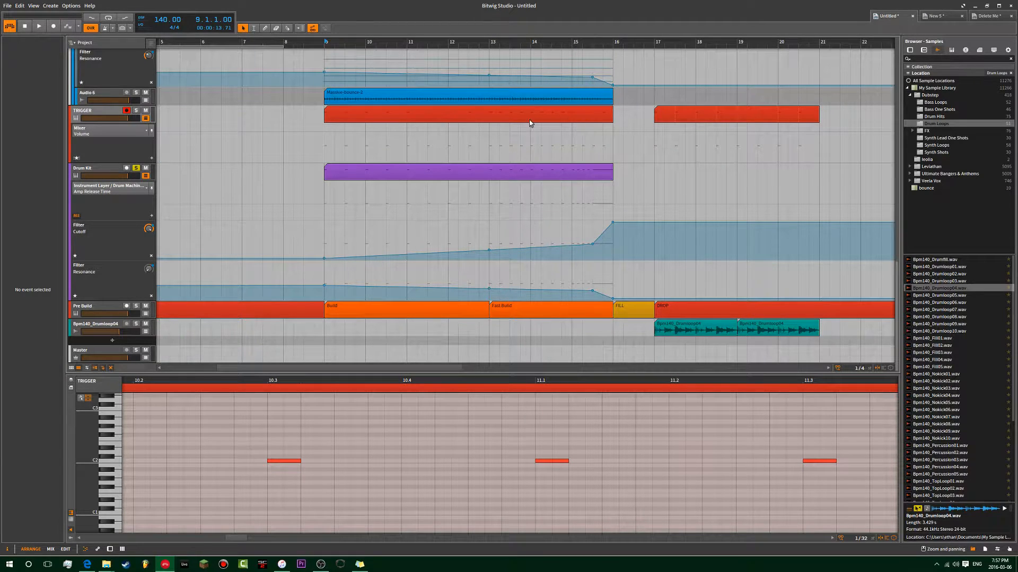
click(566, 117)
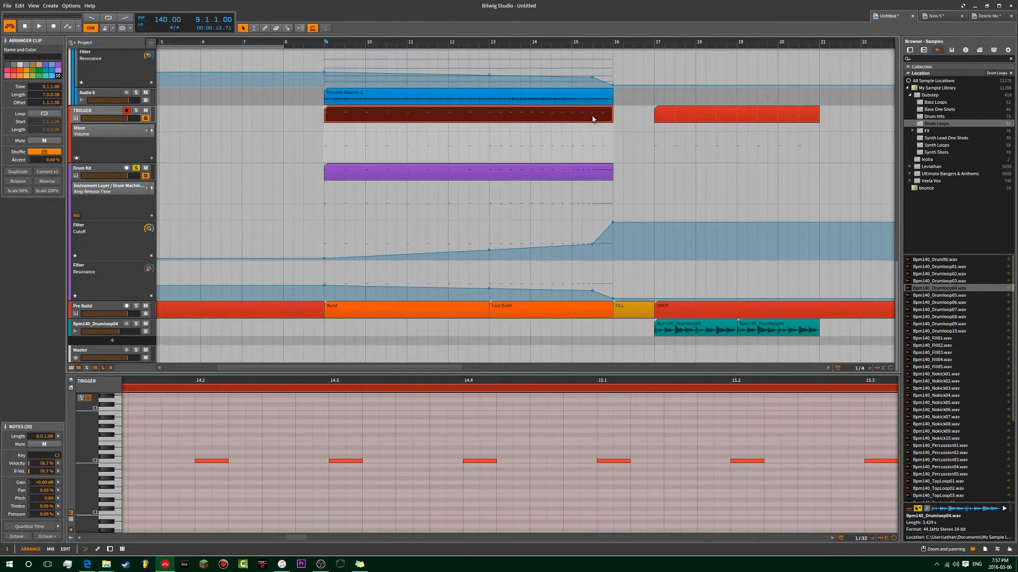
click(491, 124)
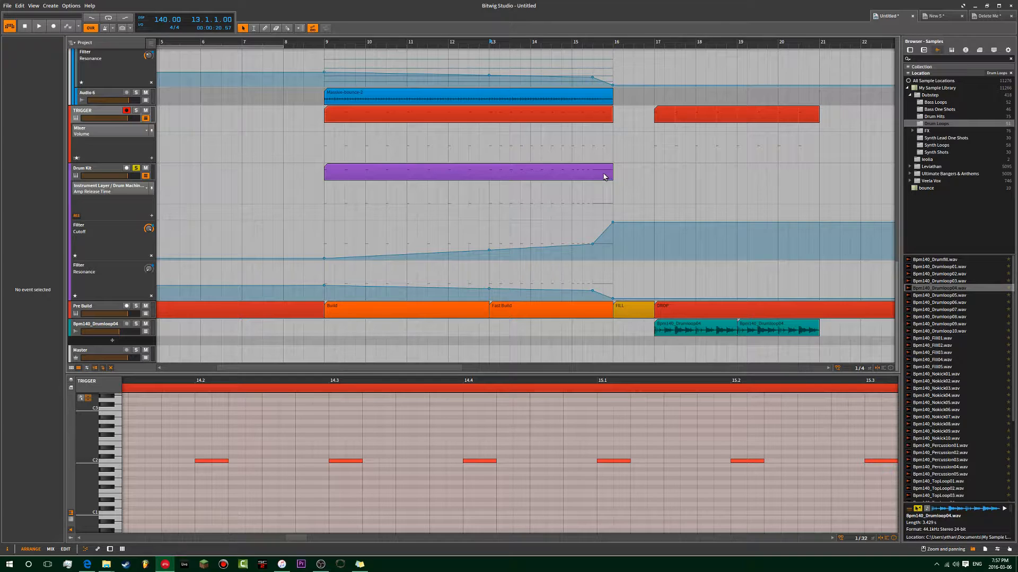
Solo the bounced Audio 2 track inside the FX group.
scroll(519, 75, up, 10)
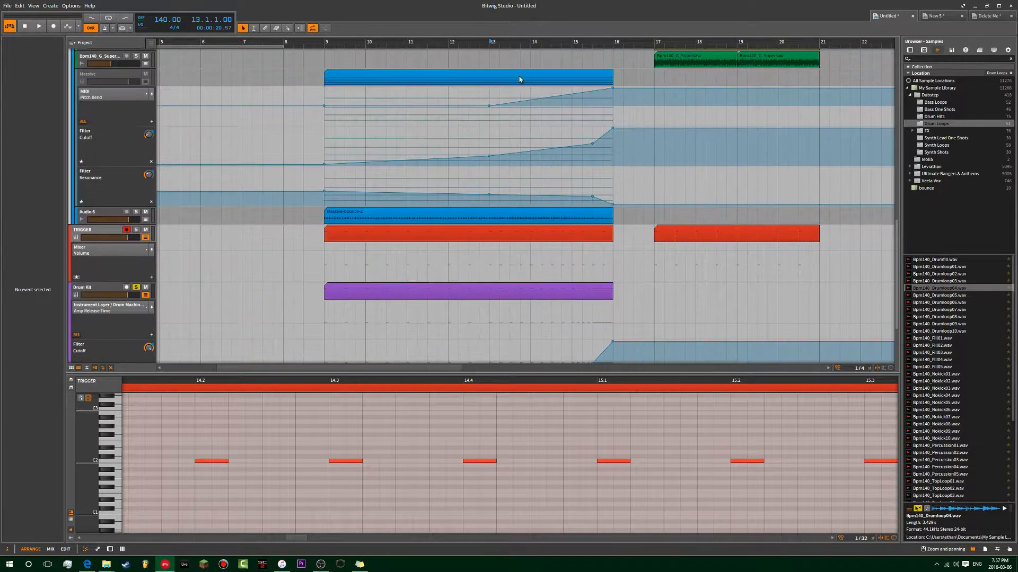
scroll(519, 70, up, 8)
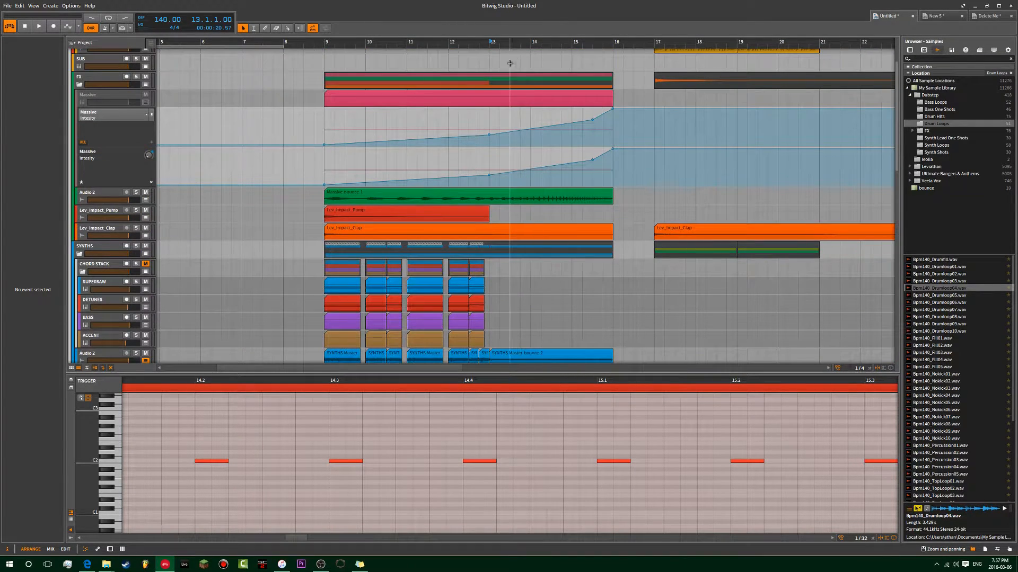
click(137, 192)
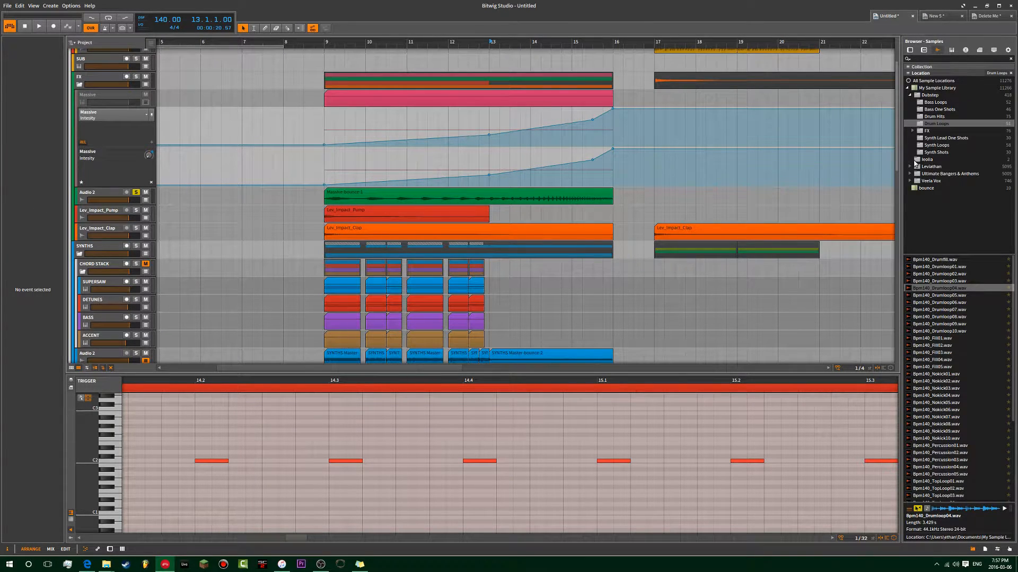
View the Dubstep library's FX samples, then collapse Dubstep and expand the Leviathan sample library.
click(936, 131)
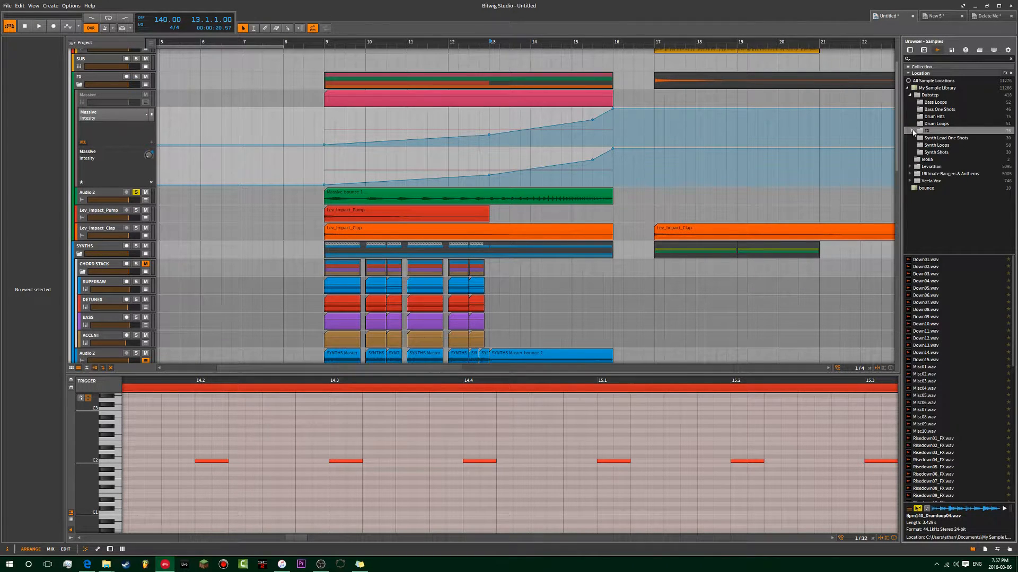
click(910, 96)
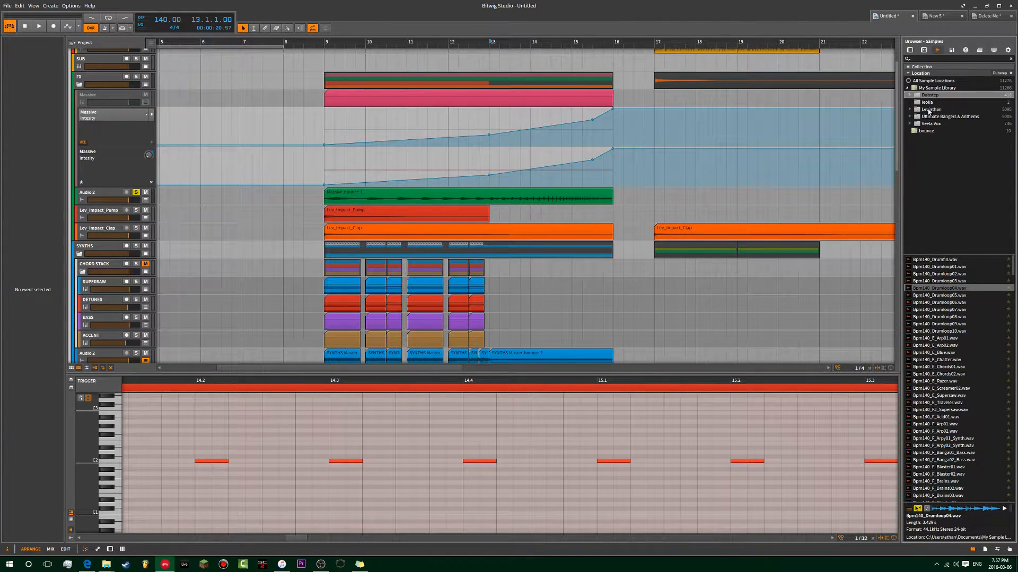
click(930, 109)
click(910, 110)
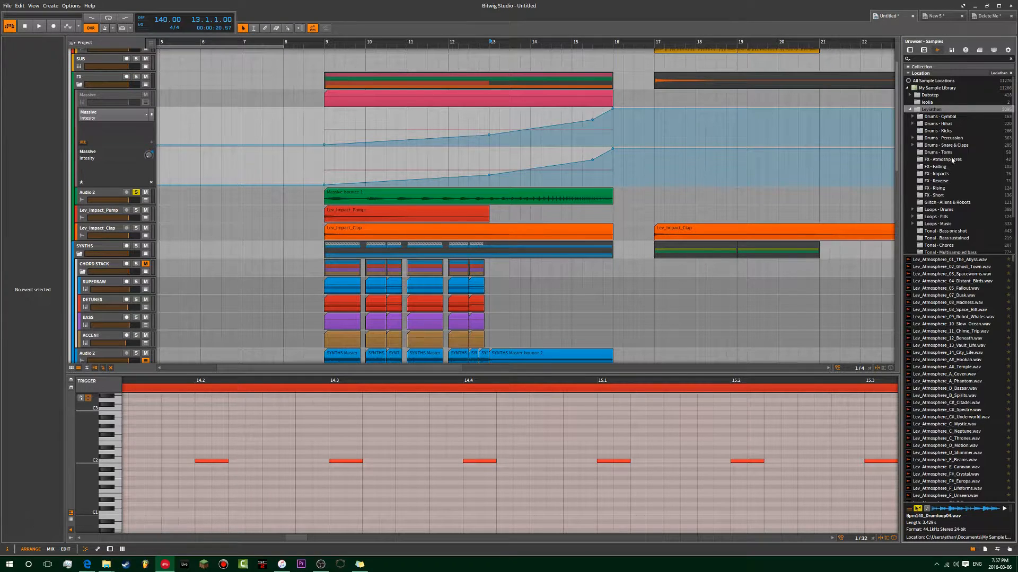
Look through Leviathan's FX - Atmospheres, FX - Short, FX - Reverse and FX - Impacts sample folders.
click(952, 160)
click(953, 196)
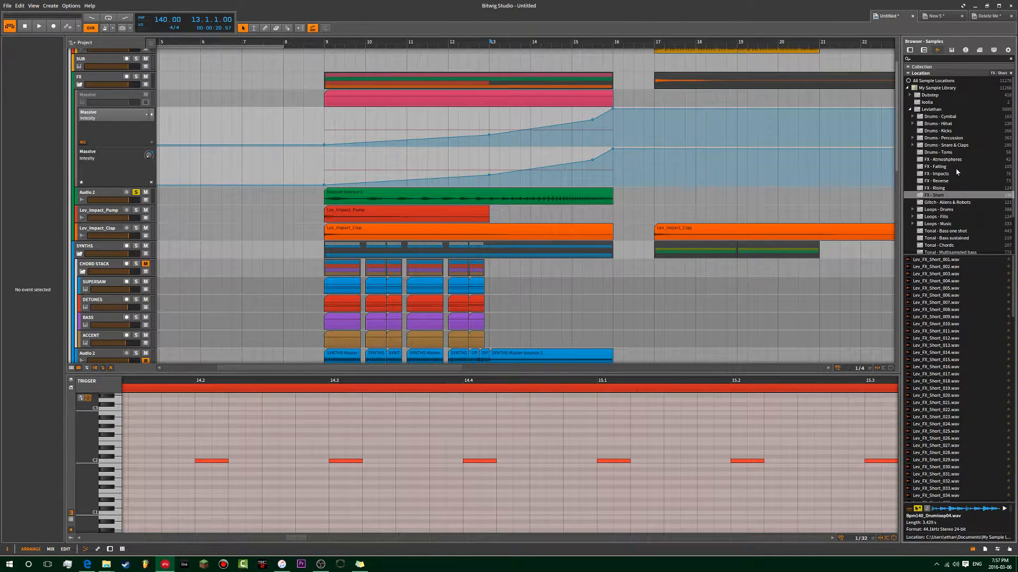
click(949, 182)
click(949, 174)
click(948, 160)
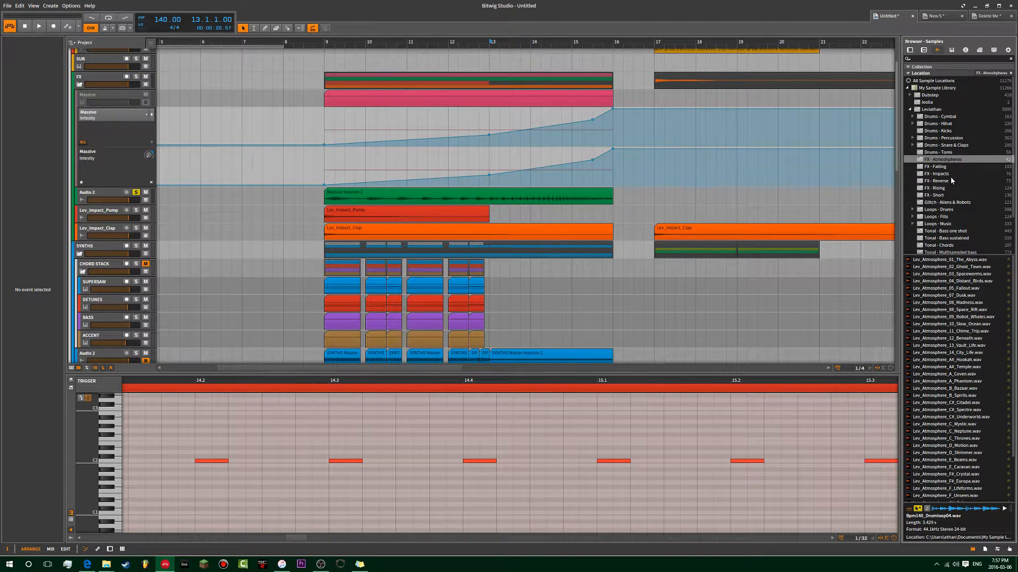
click(950, 180)
In the FX - Rising folder, preview Lev_Riser_110_8_Noise_01.wav and the riser listed just above it.
click(955, 188)
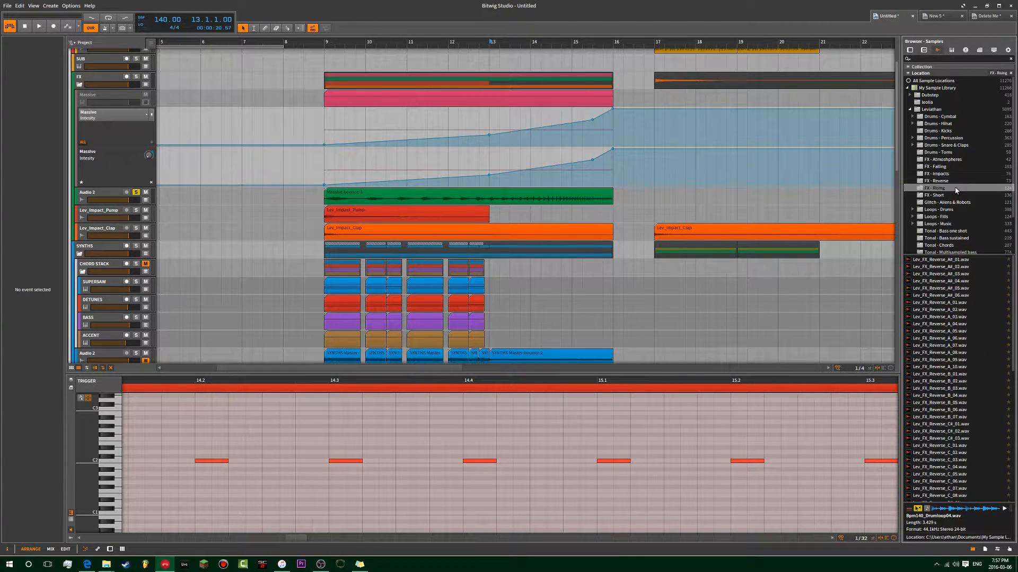
scroll(990, 304, down, 5)
click(999, 329)
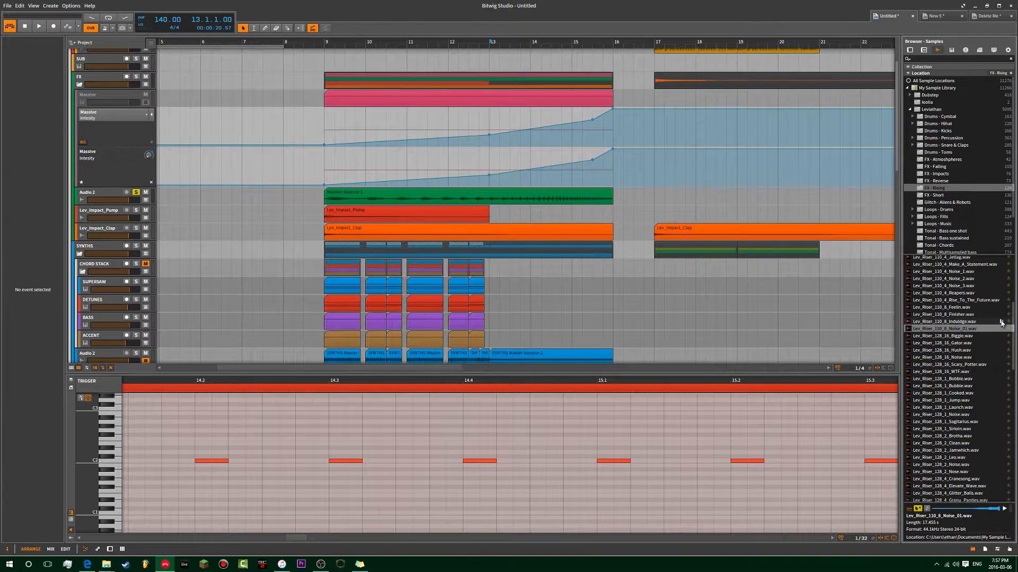
click(1001, 322)
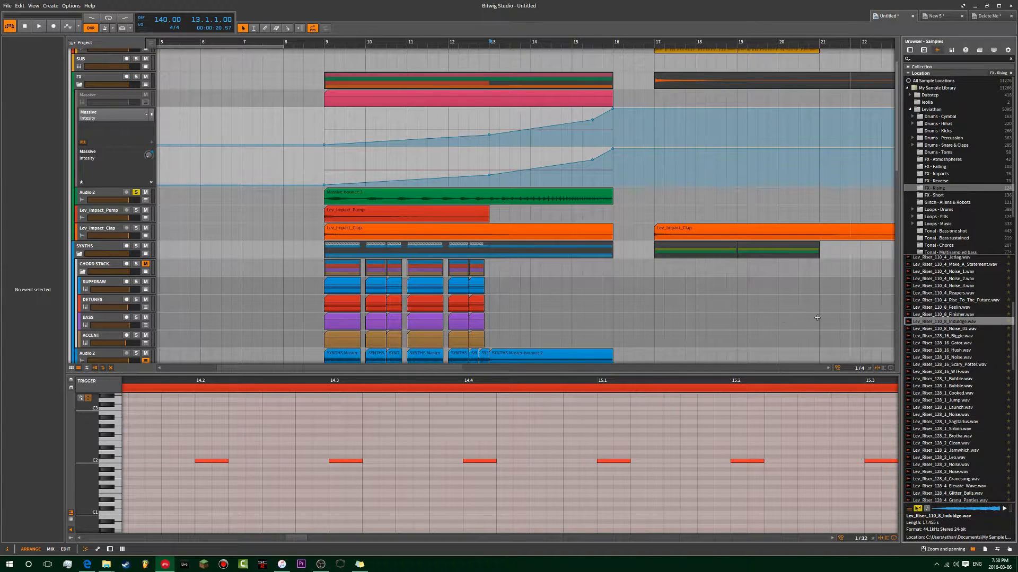
Inspect the FX group's Audio 2 track and its deactivated Massive instrument track.
click(323, 254)
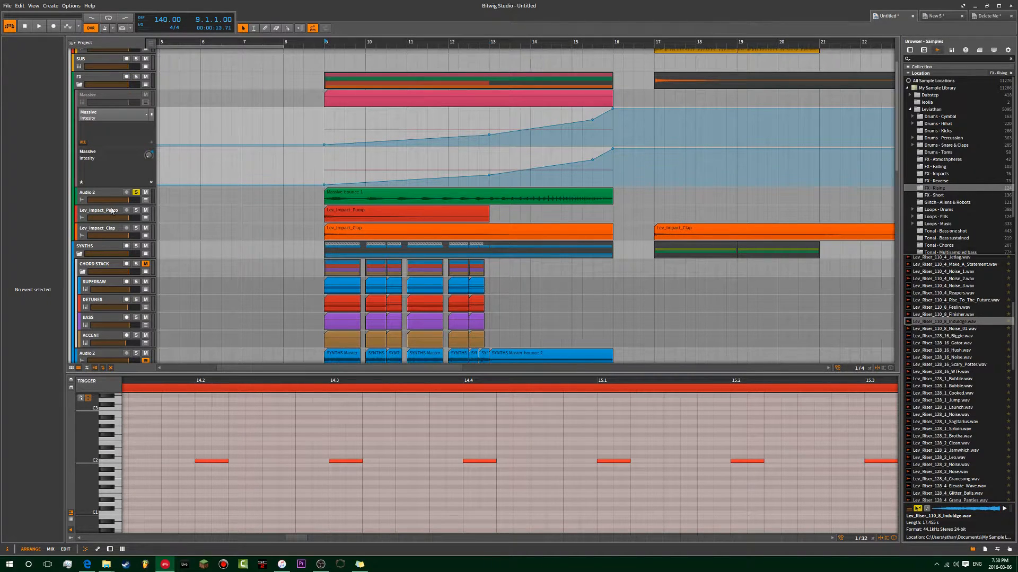
click(95, 196)
click(294, 230)
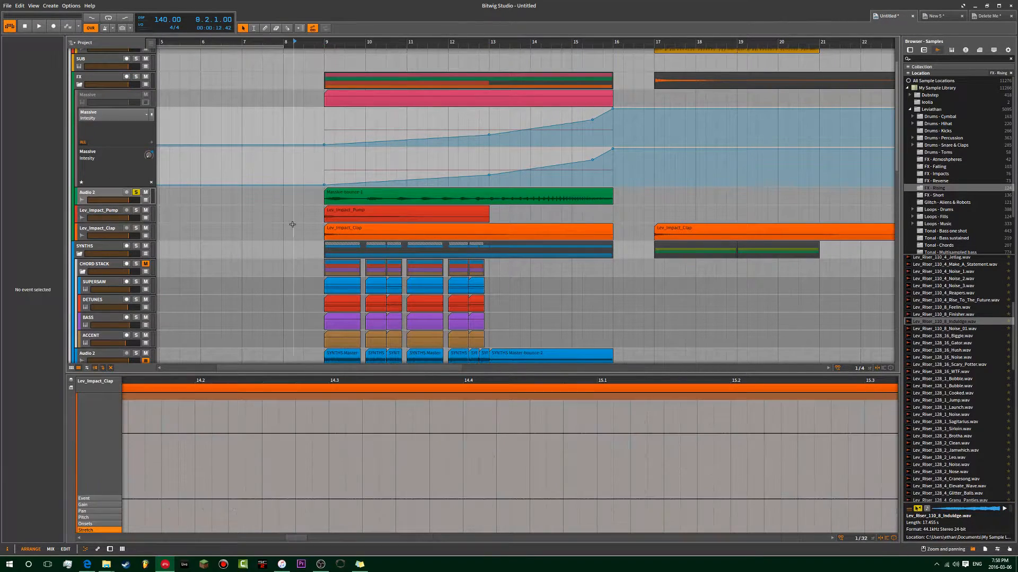
scroll(116, 175, up, 3)
click(117, 173)
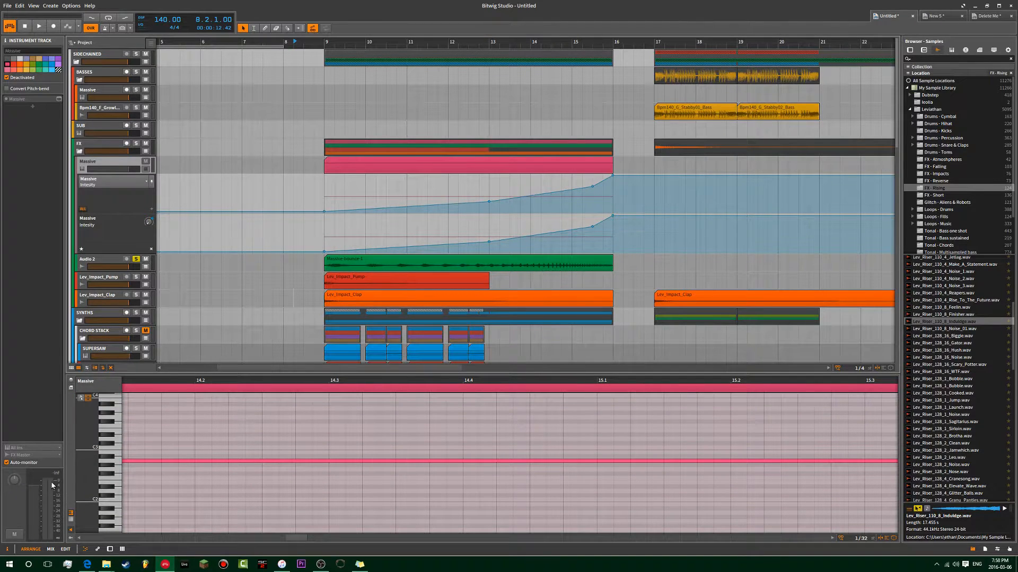
Play the soloed Audio 2 riser from bar 9 through the end of the build at bar 16.
click(324, 195)
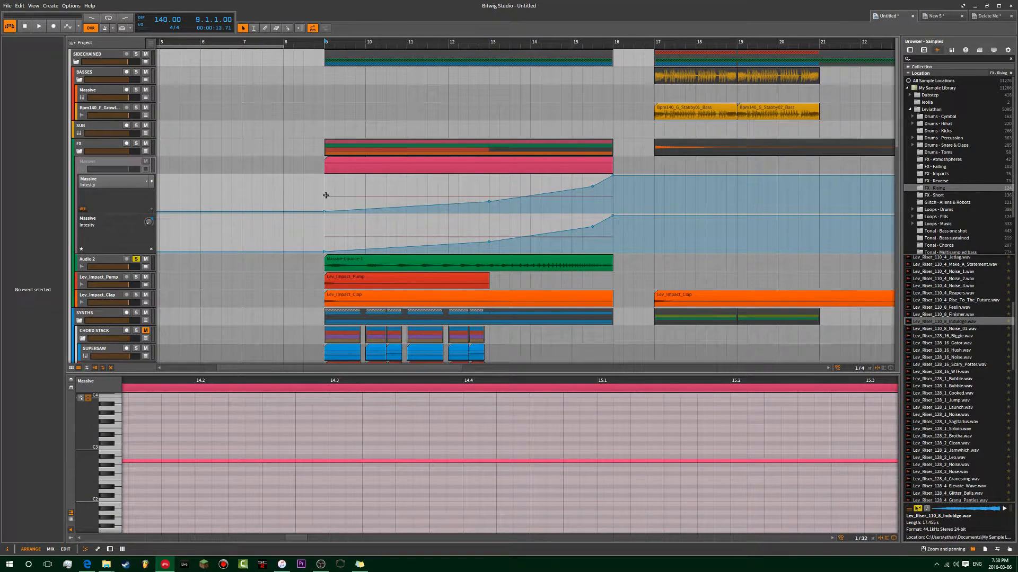
scroll(325, 195, down, 3)
key(space)
key(space)
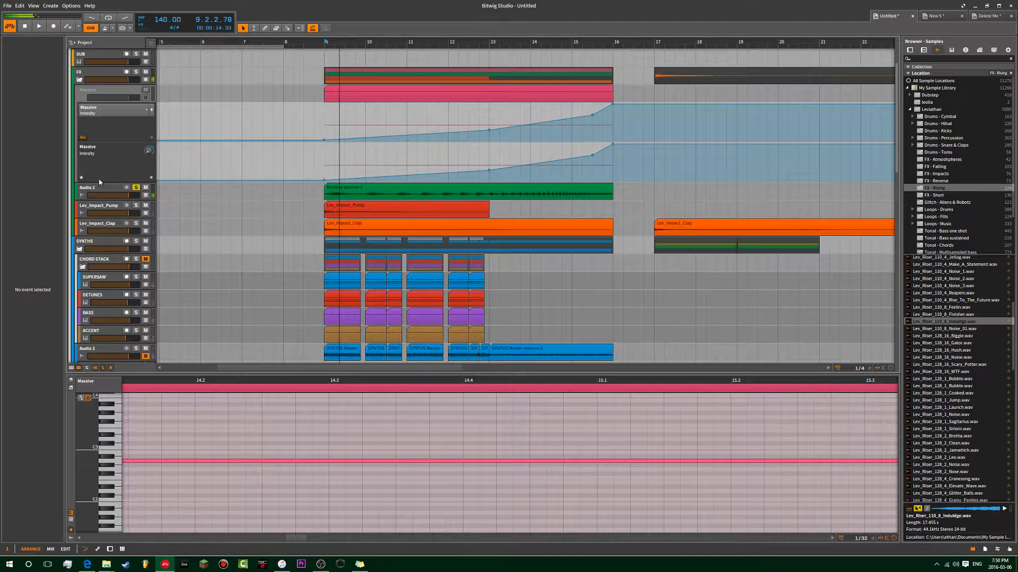
key(space)
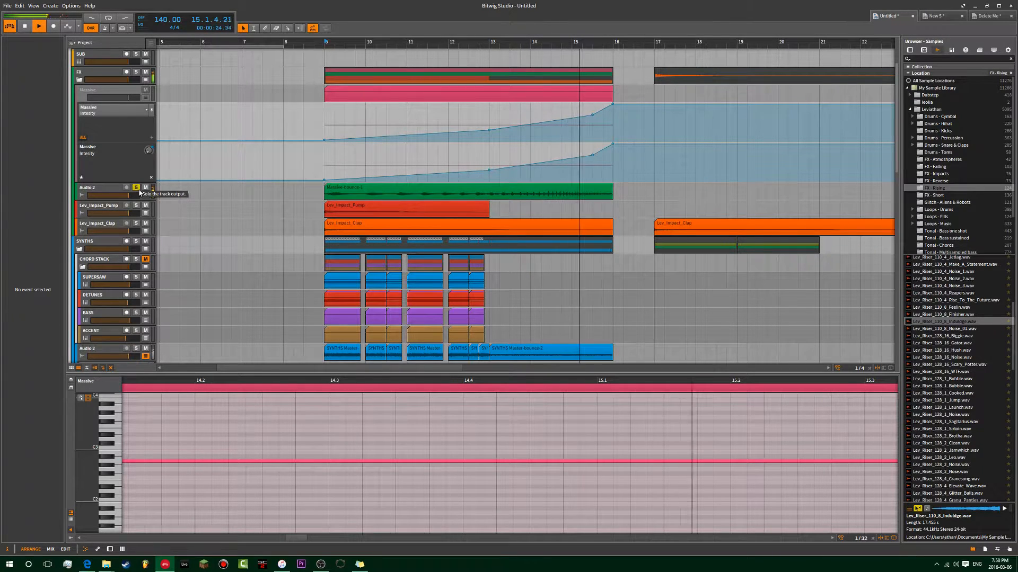
key(space)
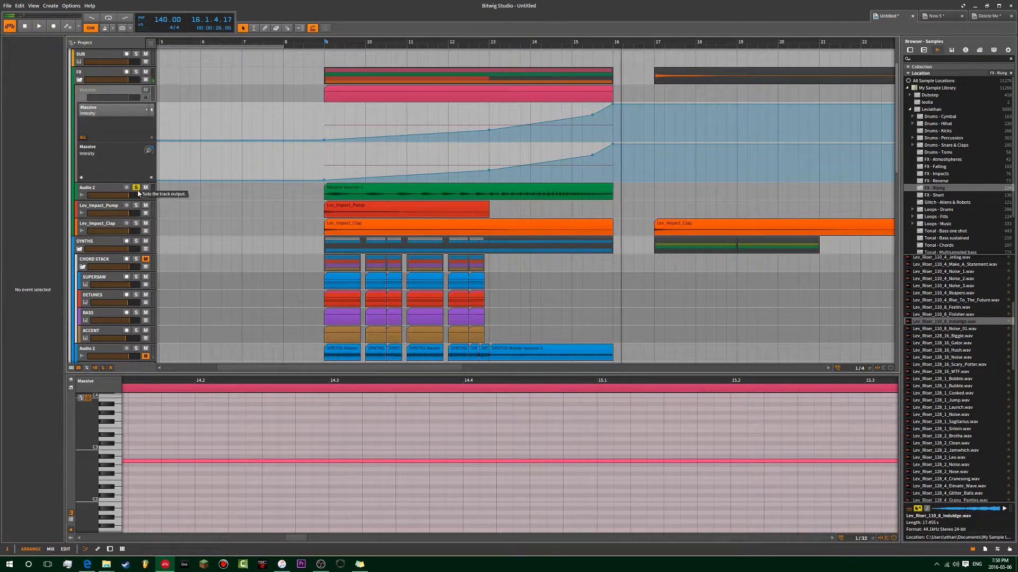
Check the FX group's Reverb device and open the Massive plug-in window on the group's Massive track.
click(89, 74)
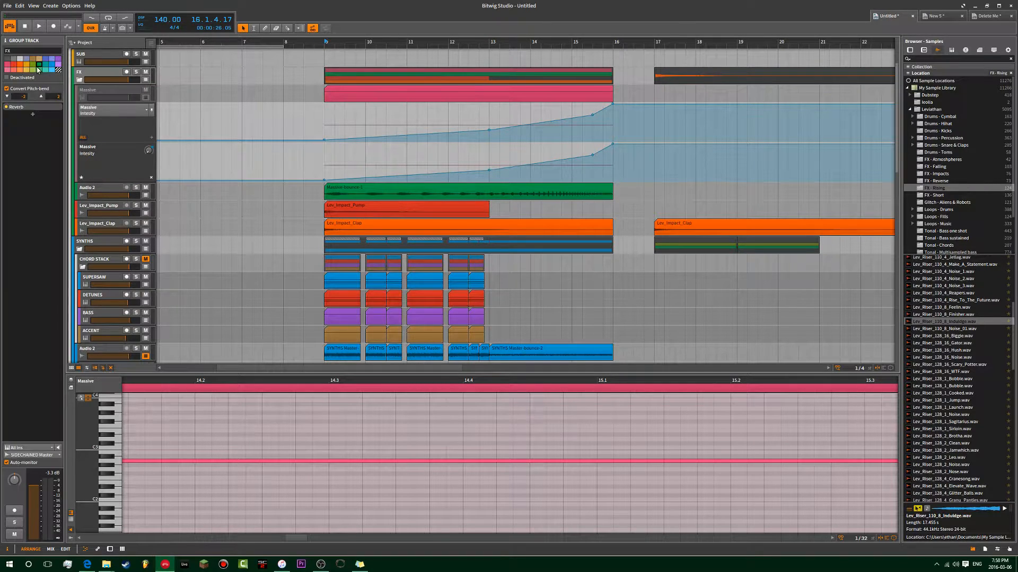
click(43, 110)
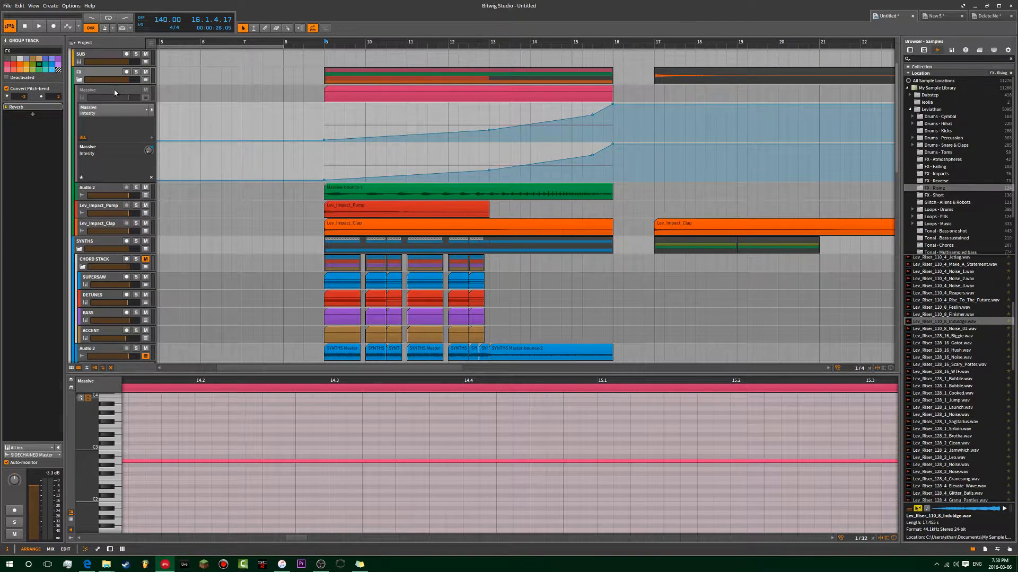
click(114, 93)
click(60, 98)
drag(695, 208, 444, 87)
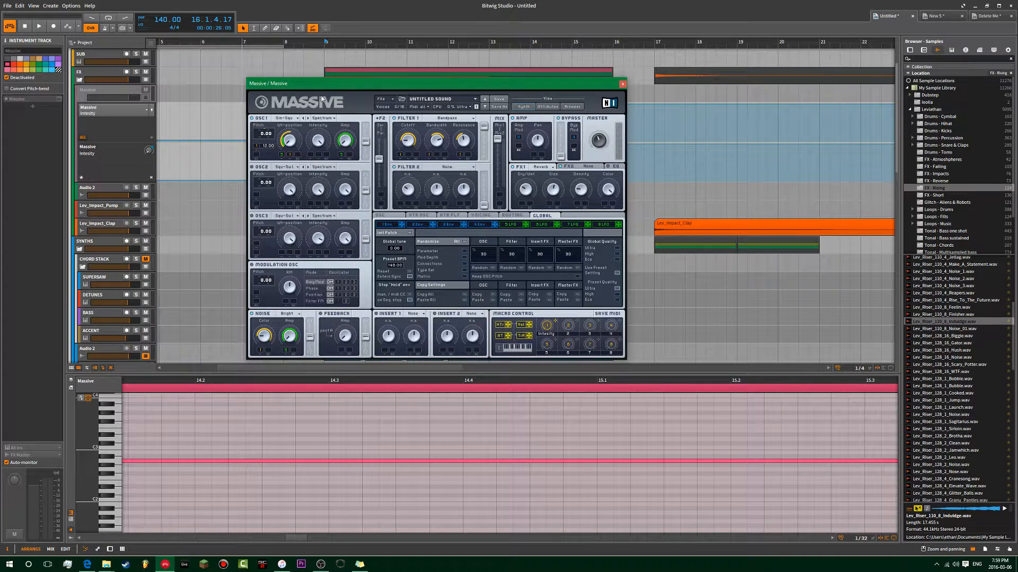
drag(320, 86, 310, 89)
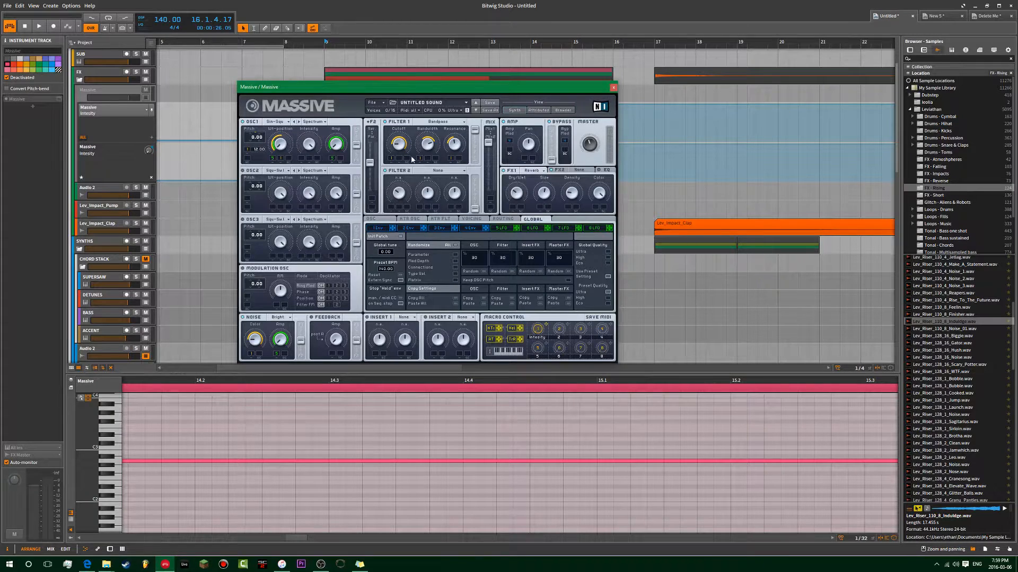
Show Massive's 5-LFO page, solo Audio 2 and listen to the riser from bar 9.
click(509, 229)
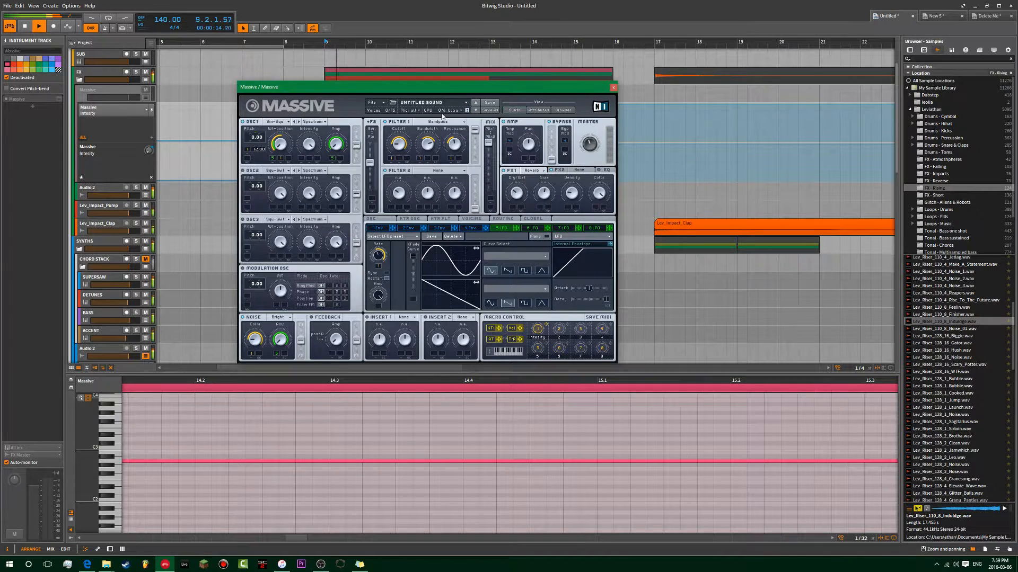
click(135, 72)
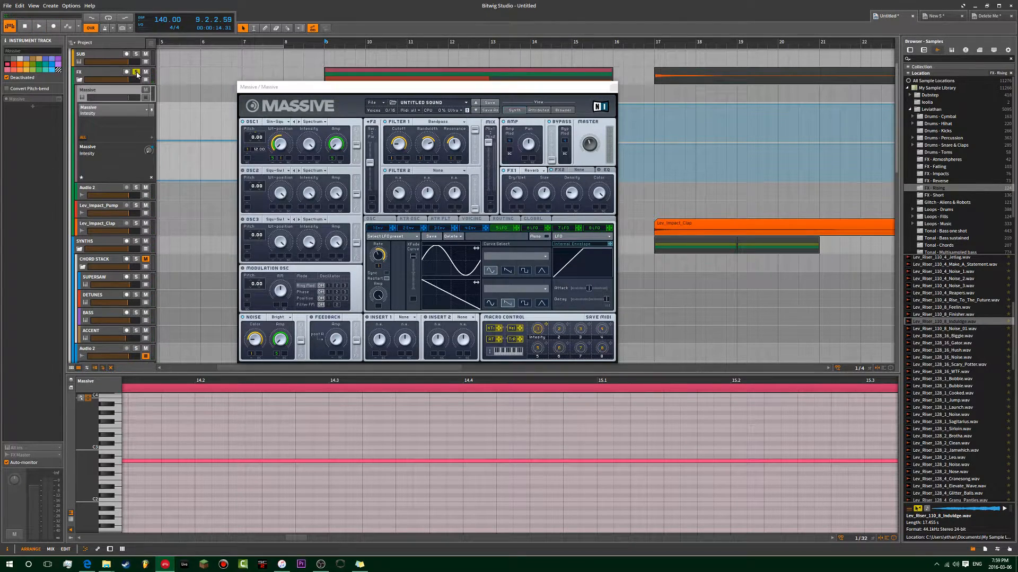
click(136, 72)
click(136, 187)
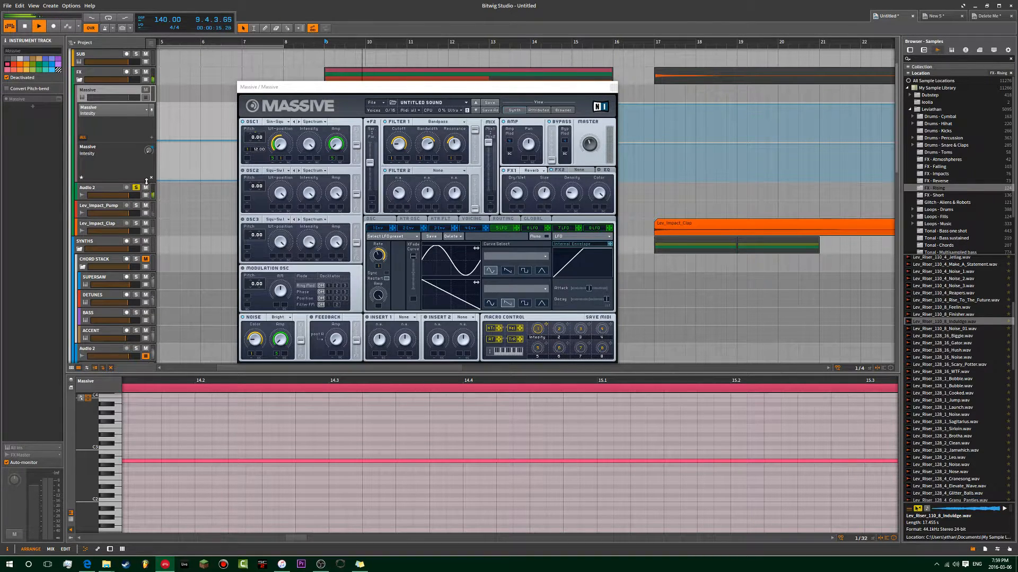
click(427, 90)
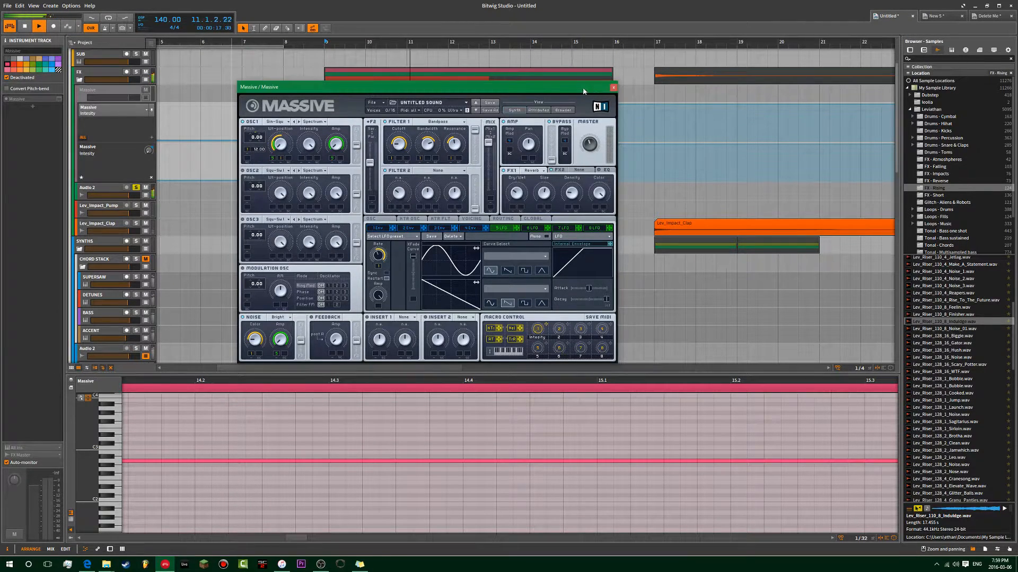
drag(427, 90, 362, 161)
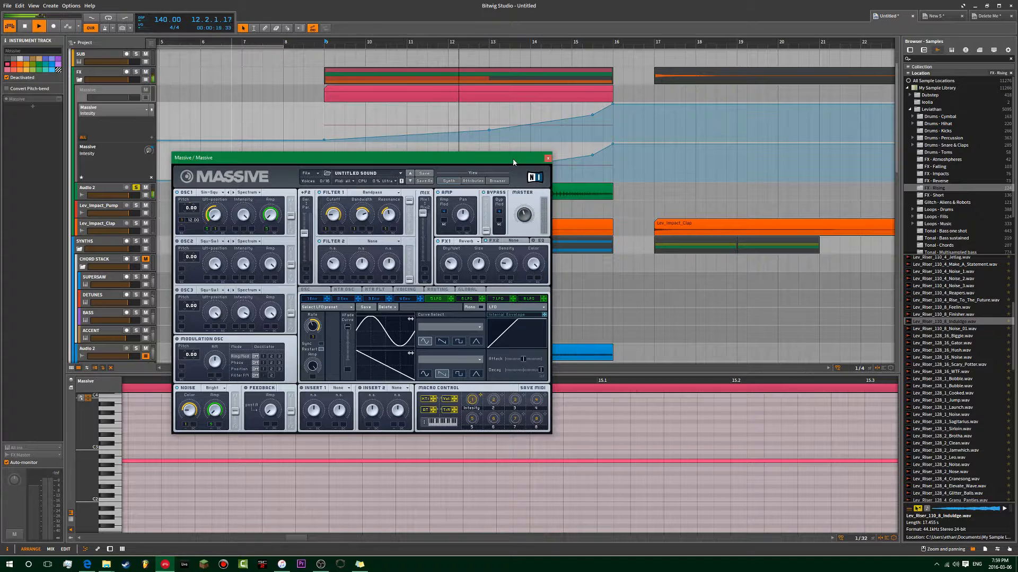
Reactivate the FX group's Massive track with recording armed, and turn off Audio 2's solo.
click(84, 92)
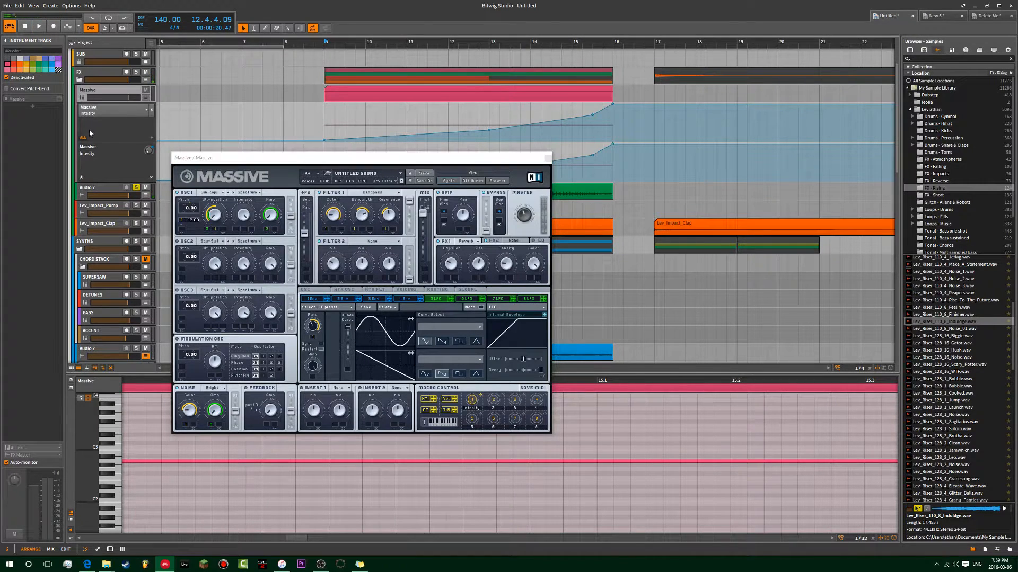
drag(326, 160, 370, 104)
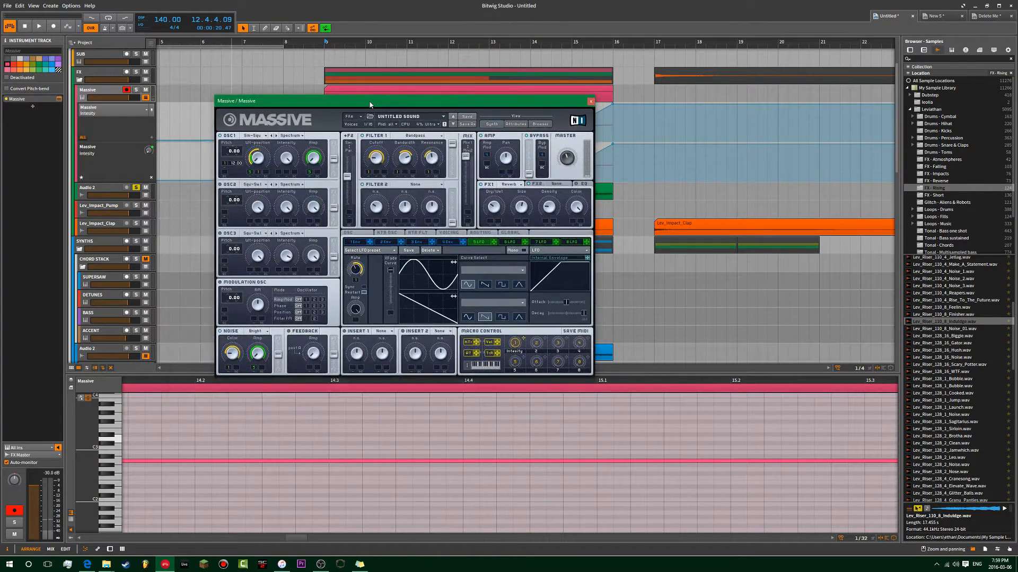
click(115, 93)
click(139, 189)
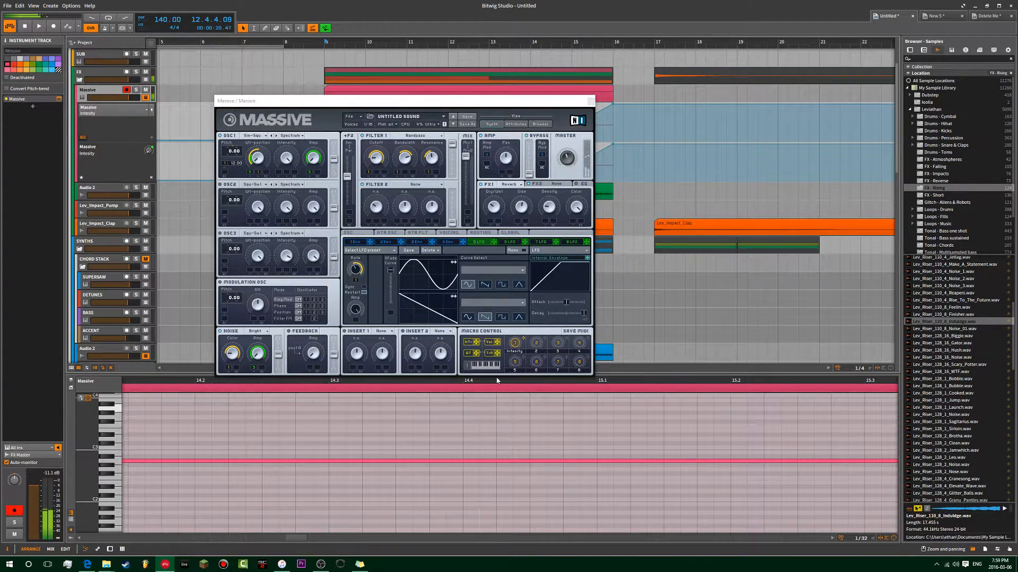
Examine the Massive riser patch's Intensity macro, oscillator settings page and 5-LFO page.
click(511, 347)
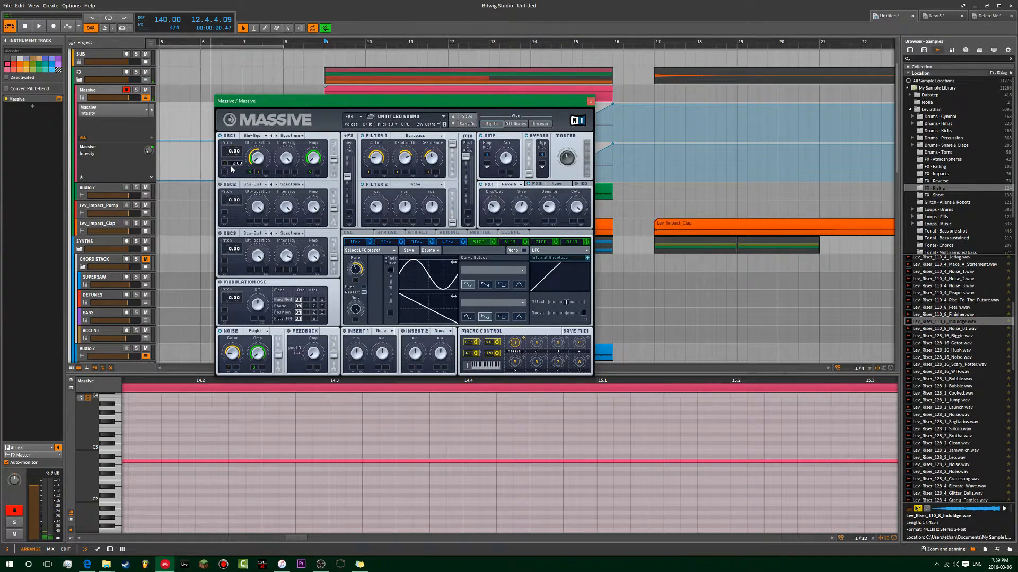
drag(493, 109, 554, 113)
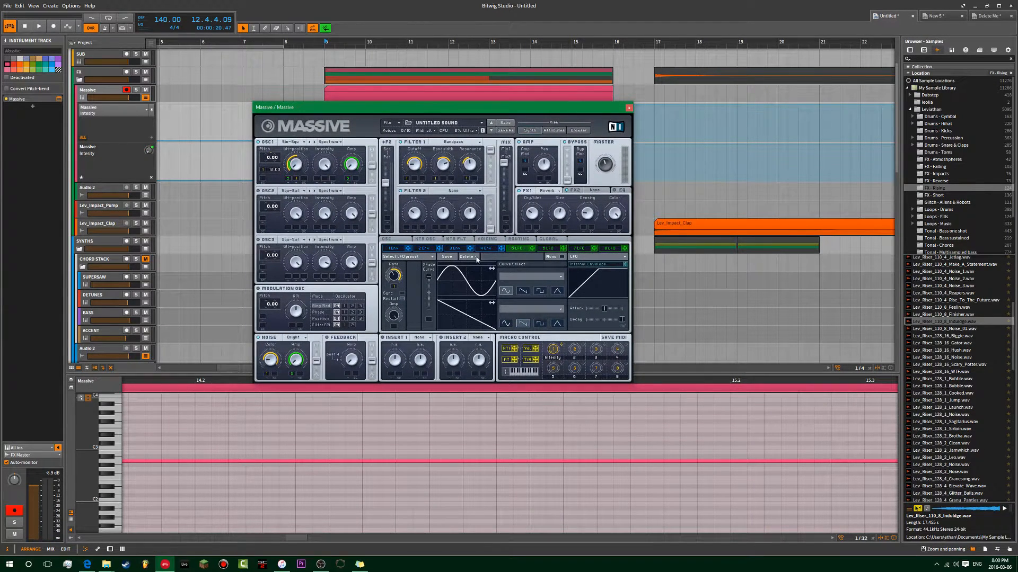
click(394, 240)
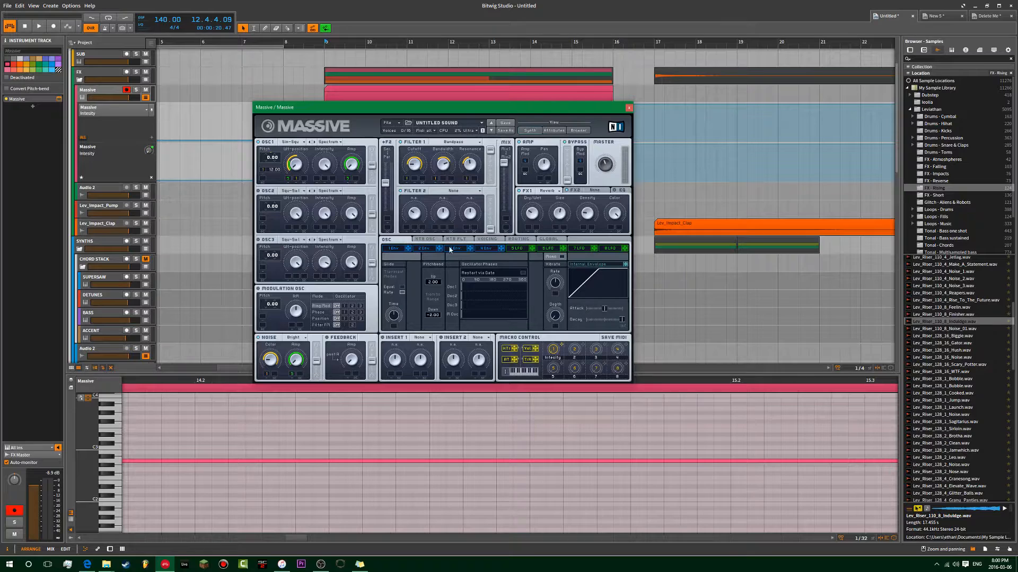
click(519, 249)
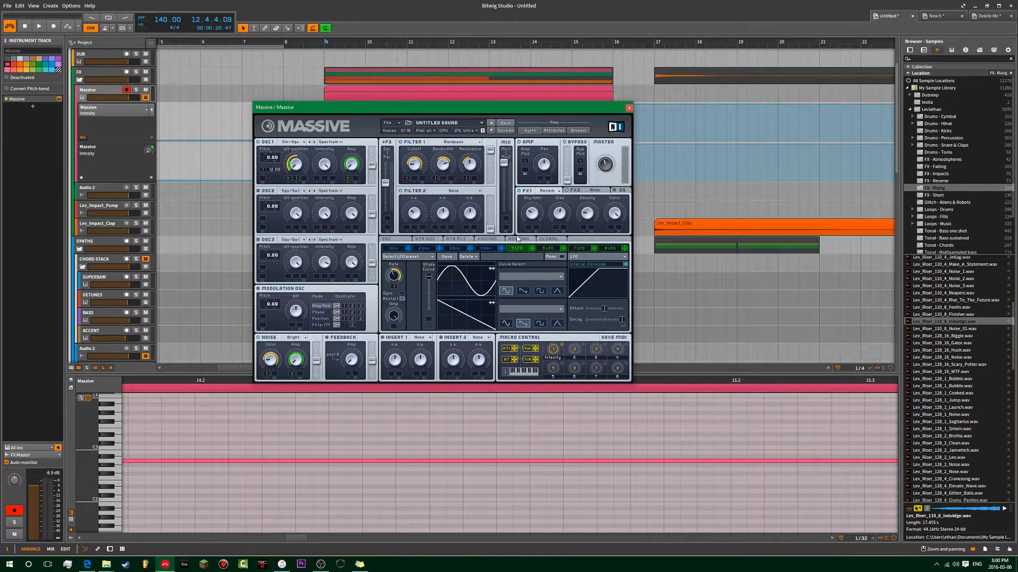
drag(570, 114, 583, 77)
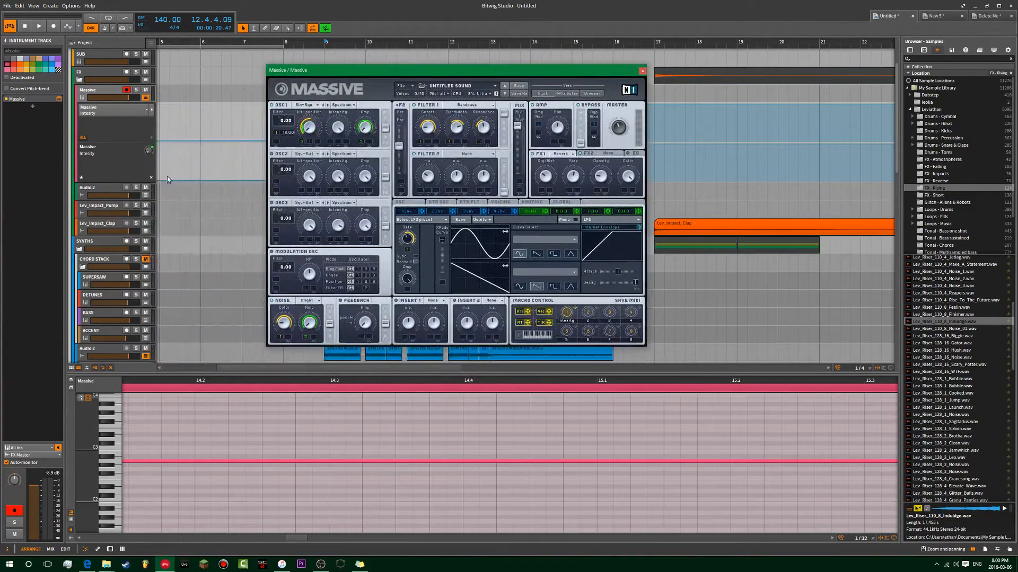
Close the Massive plug-in window and select the Pre Build section clip below the drum tracks.
click(31, 115)
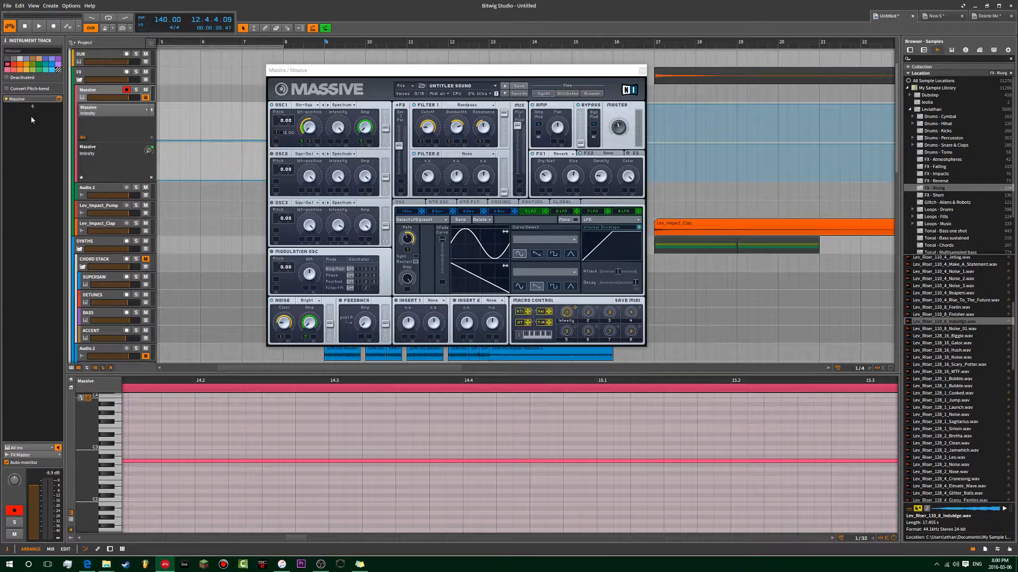
click(641, 69)
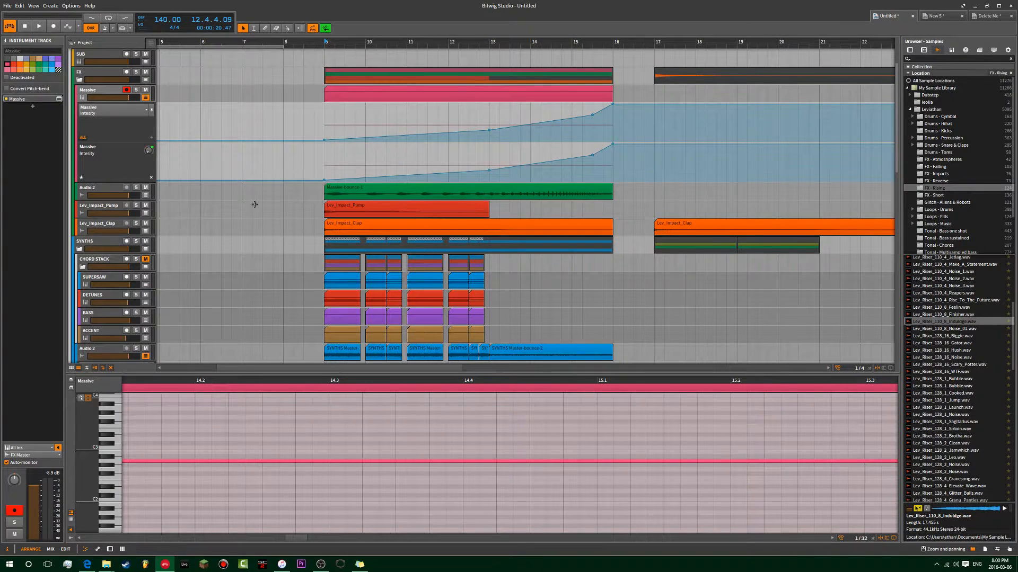
scroll(309, 200, down, 4)
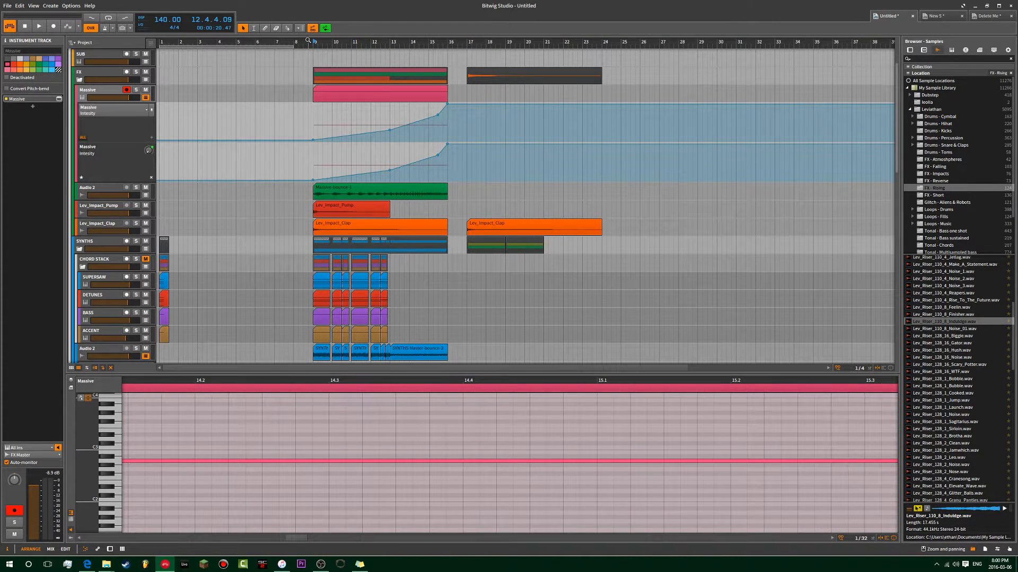
scroll(198, 117, down, 8)
scroll(198, 116, down, 10)
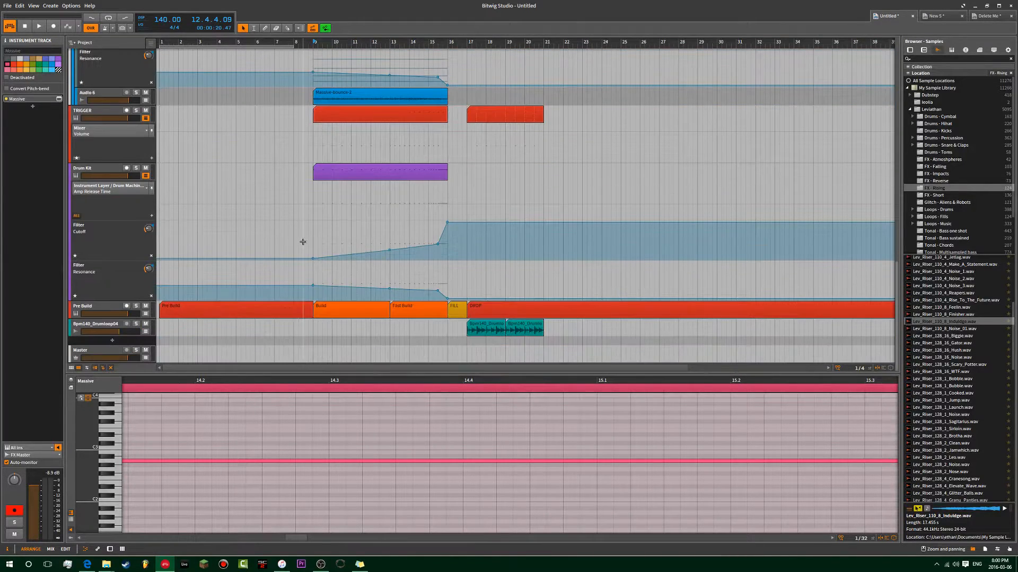
click(181, 306)
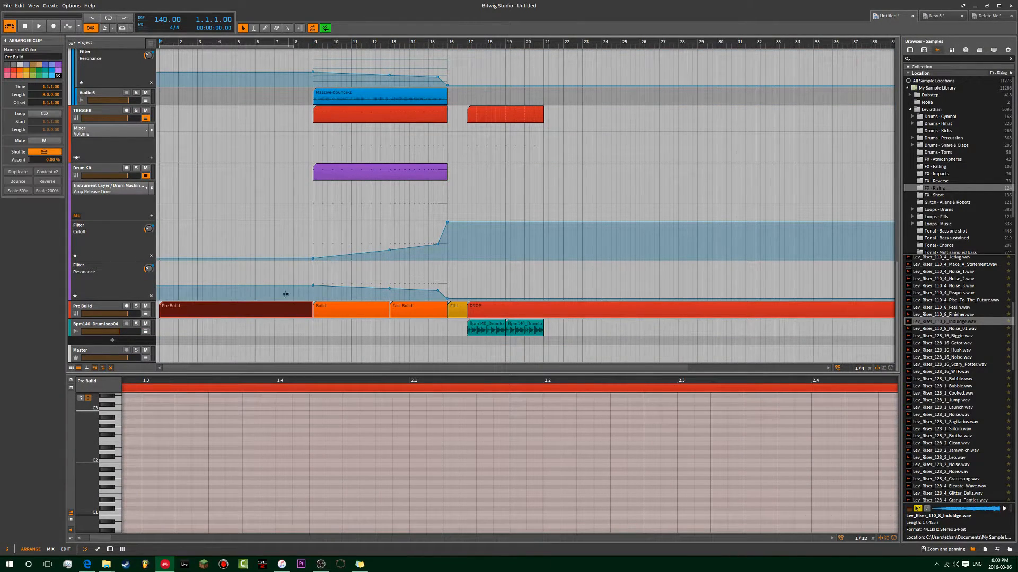
Compare the pre-build bars with the build section across the FX, synth and drum tracks.
scroll(273, 253, up, 15)
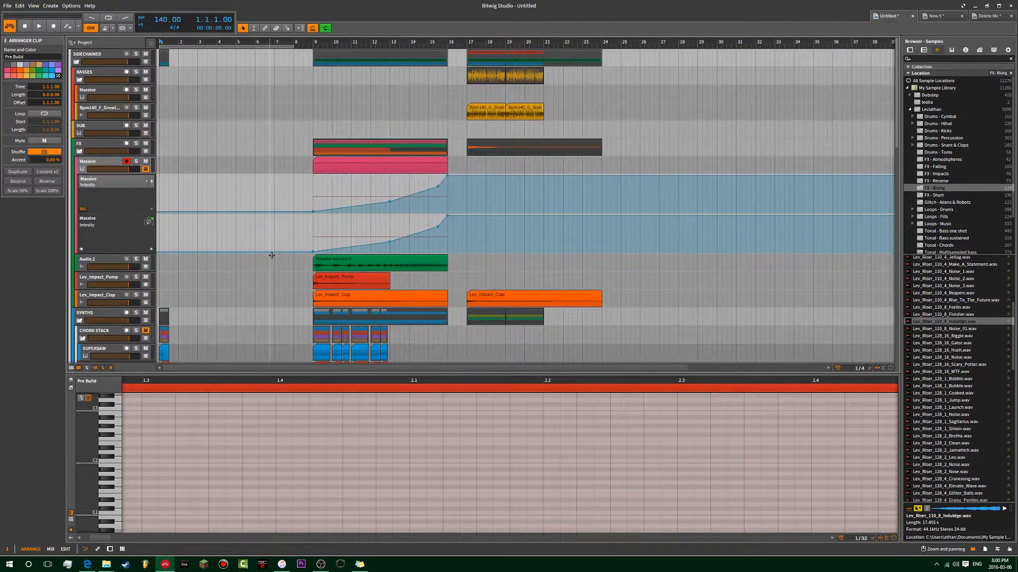
click(301, 165)
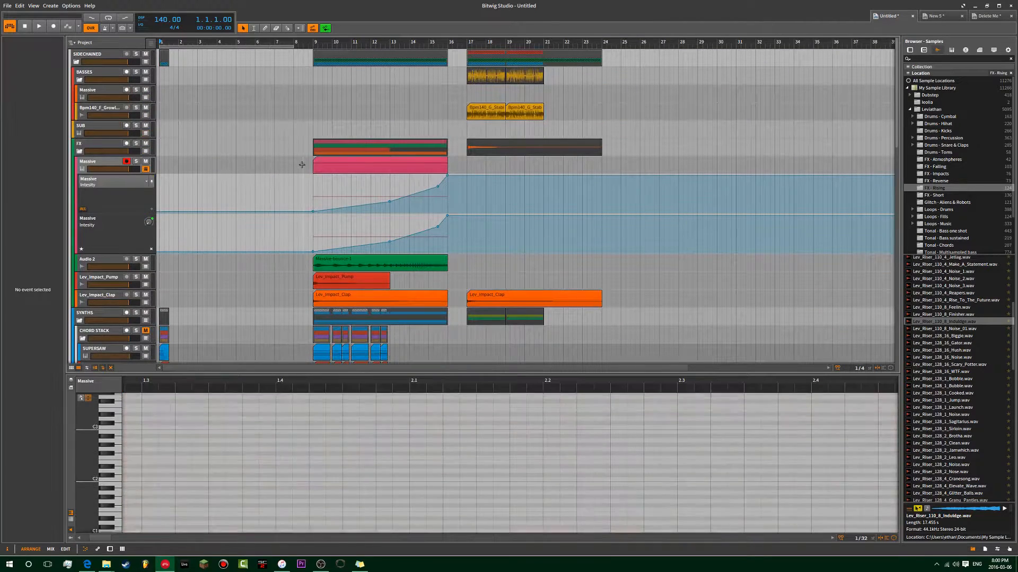
scroll(305, 163, down, 15)
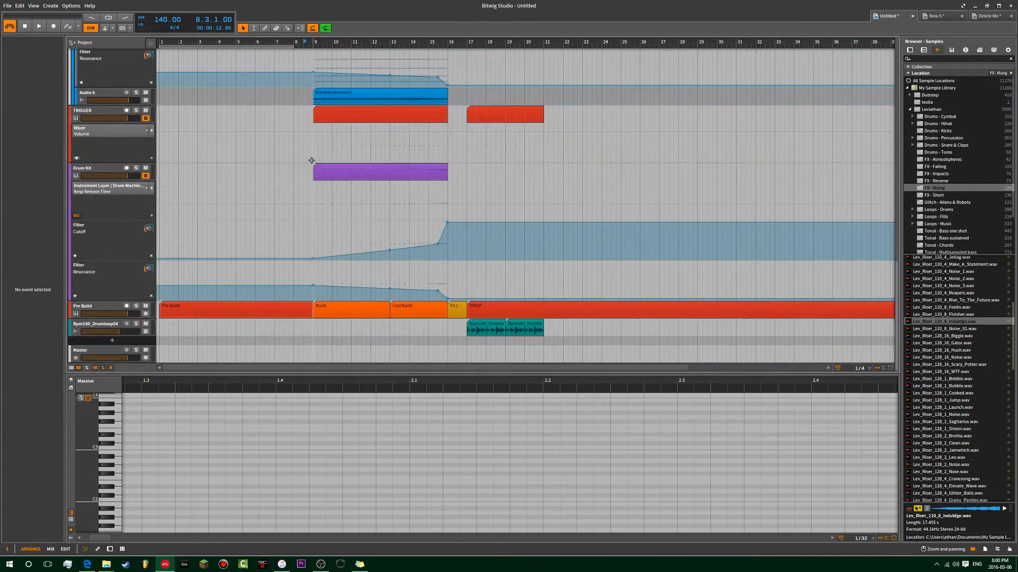
scroll(310, 204, up, 5)
scroll(249, 207, up, 5)
scroll(284, 169, up, 3)
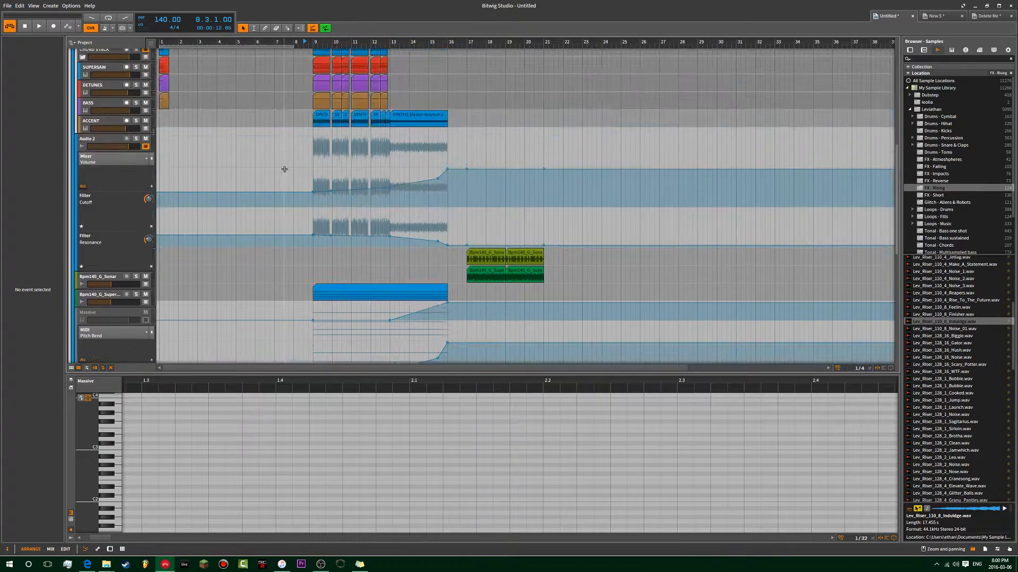
Solo Lev_Impact_Pump and Lev_Impact_Clap, listen to them from bar 9, and turn both solos off.
scroll(284, 169, up, 6)
click(135, 186)
click(136, 204)
click(312, 142)
key(space)
key(space)
click(135, 204)
click(135, 186)
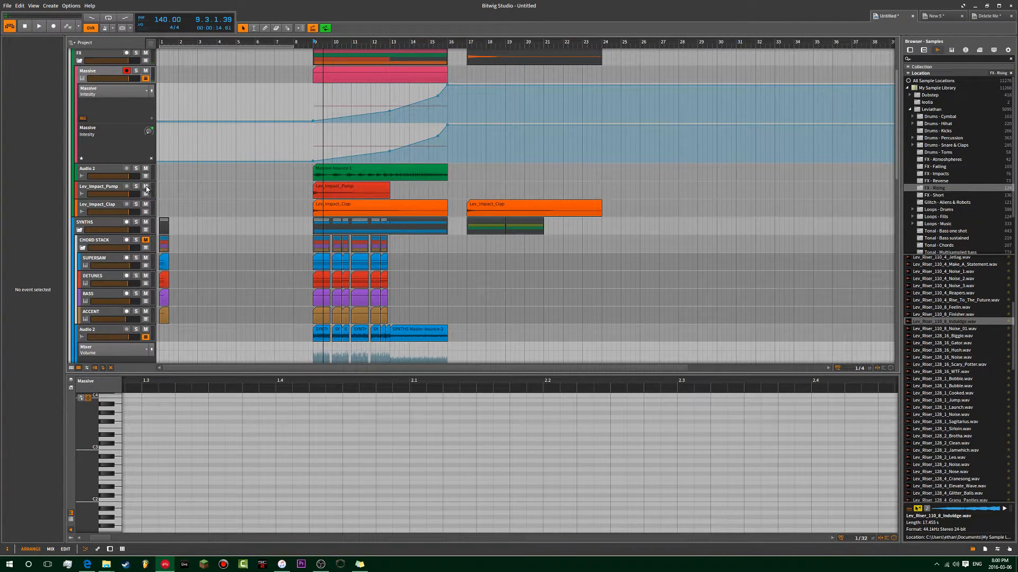
Play short passages of the full mix from the start of the build at bar 9.
key(space)
key(space)
key(space)
key(space)
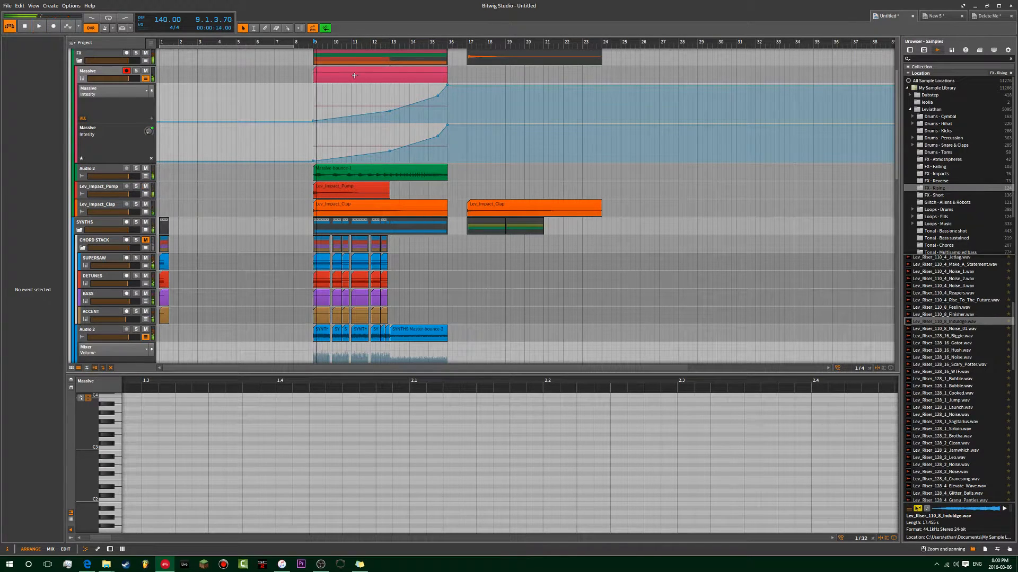
Set the play start to bar 9 and examine the build's FX clips, chord clips and filter automation.
click(295, 43)
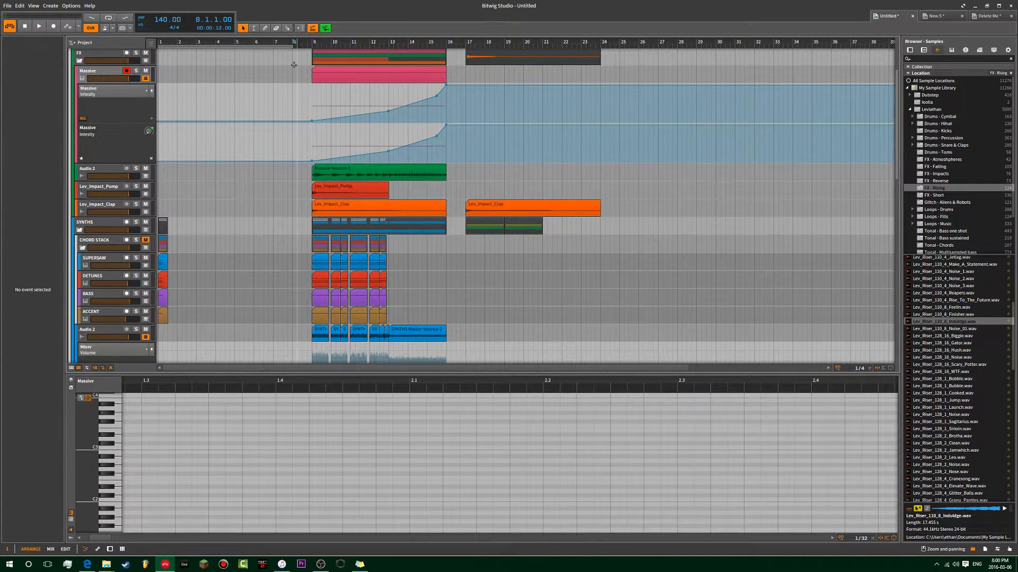
scroll(291, 100, up, 5)
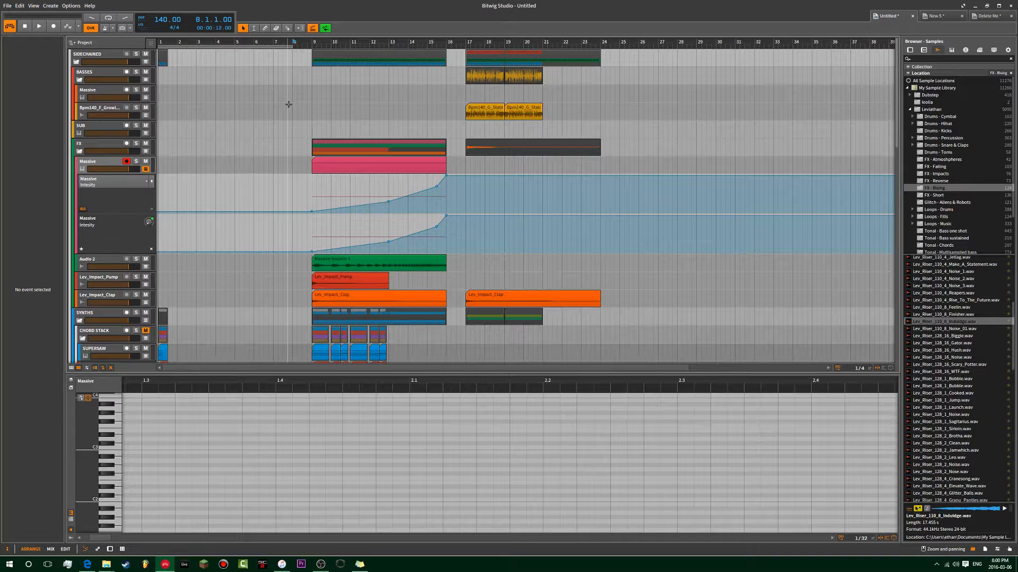
scroll(288, 103, down, 7)
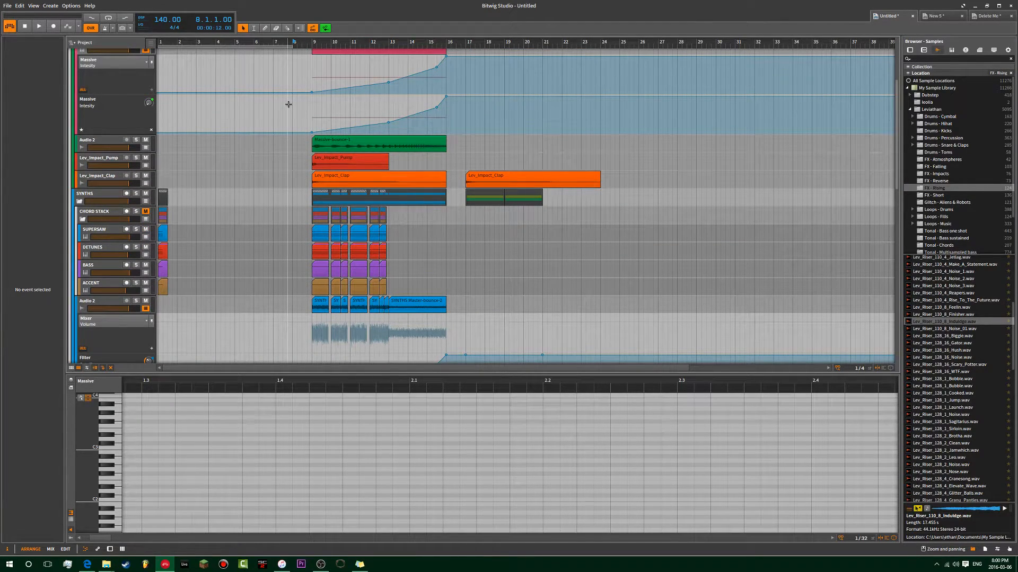
click(236, 42)
click(315, 40)
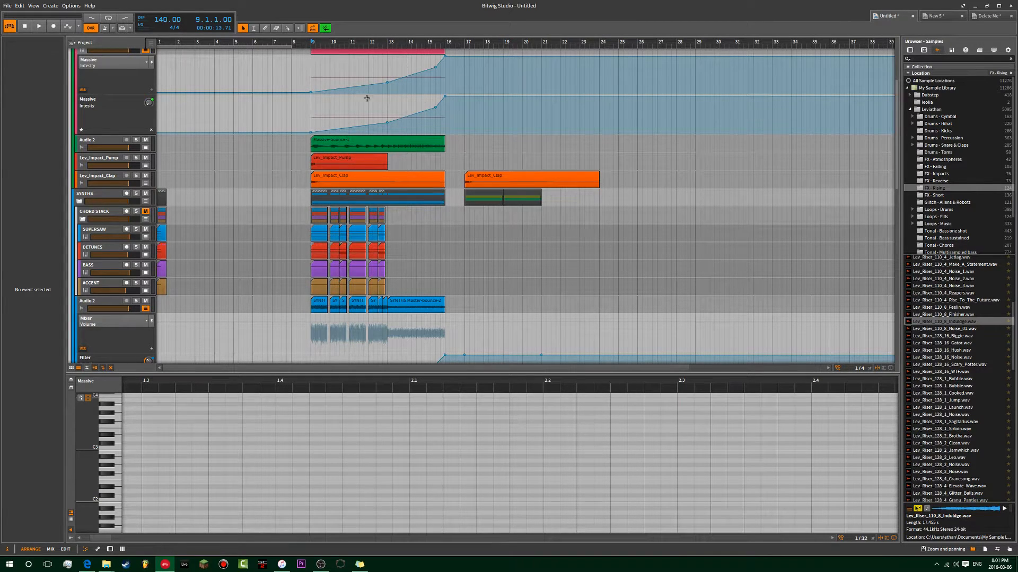
scroll(330, 184, down, 5)
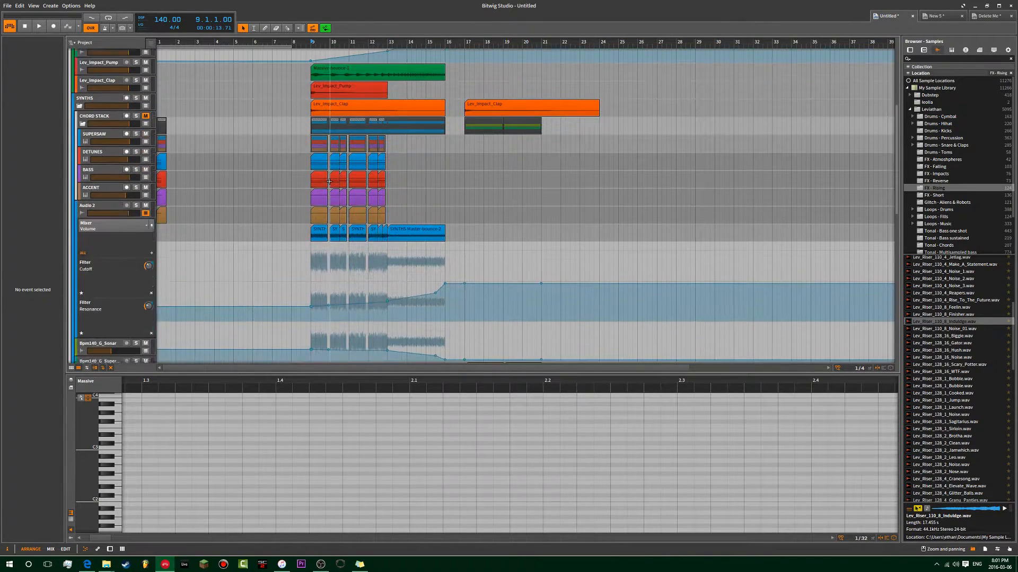
scroll(354, 161, down, 9)
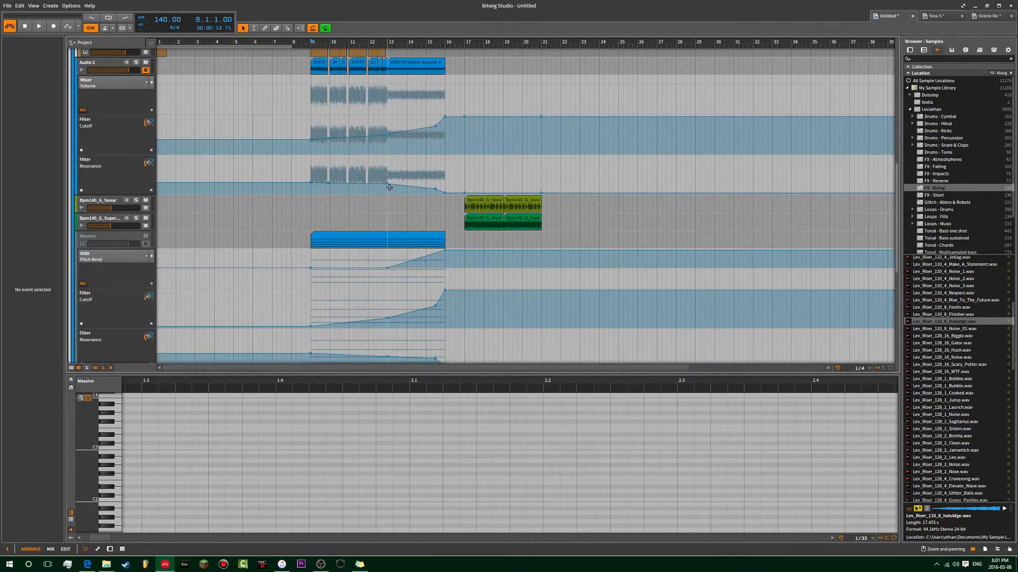
Select the blue Massive clip in the SYNTHS group and show the device list of its deactivated track.
click(356, 150)
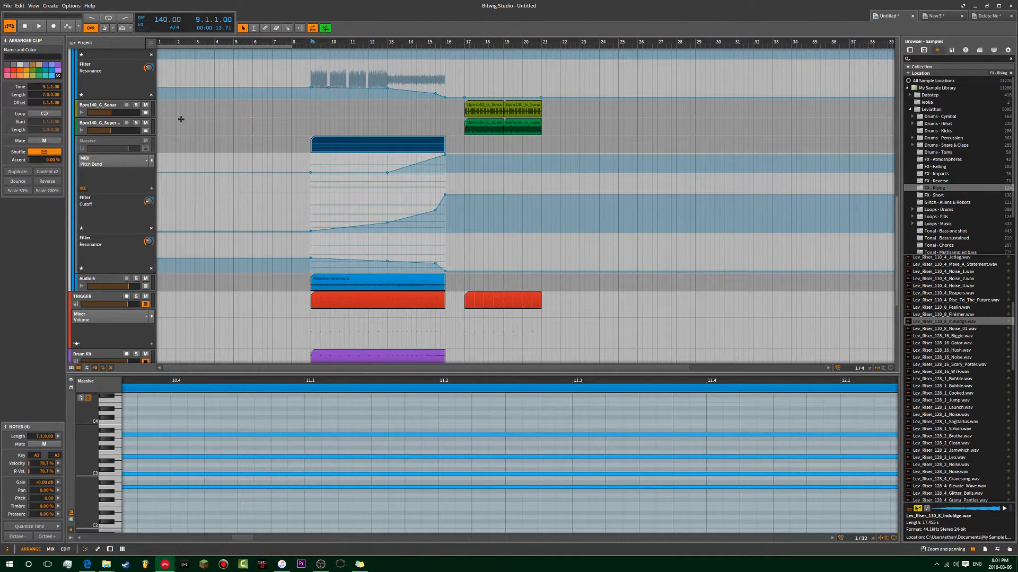
click(108, 142)
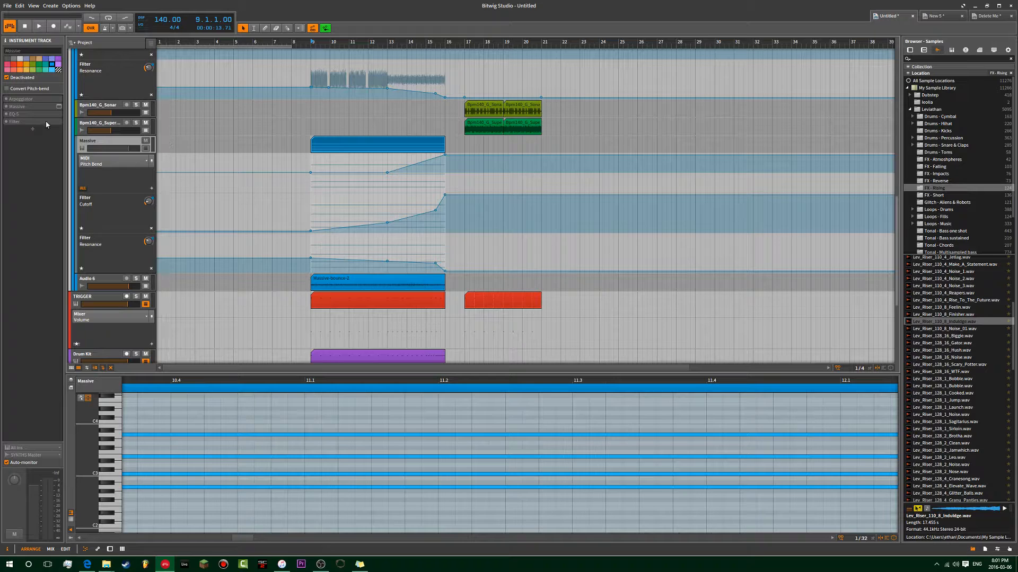
scroll(251, 194, down, 5)
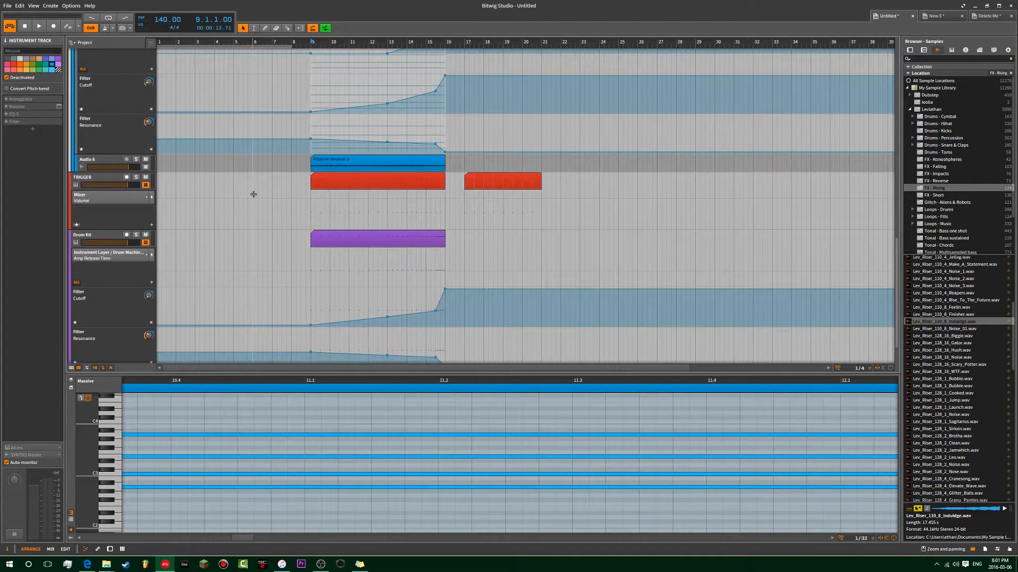
Solo the FX group's Audio 2 track and listen to the bounced Massive riser from bar 9.
scroll(294, 180, up, 10)
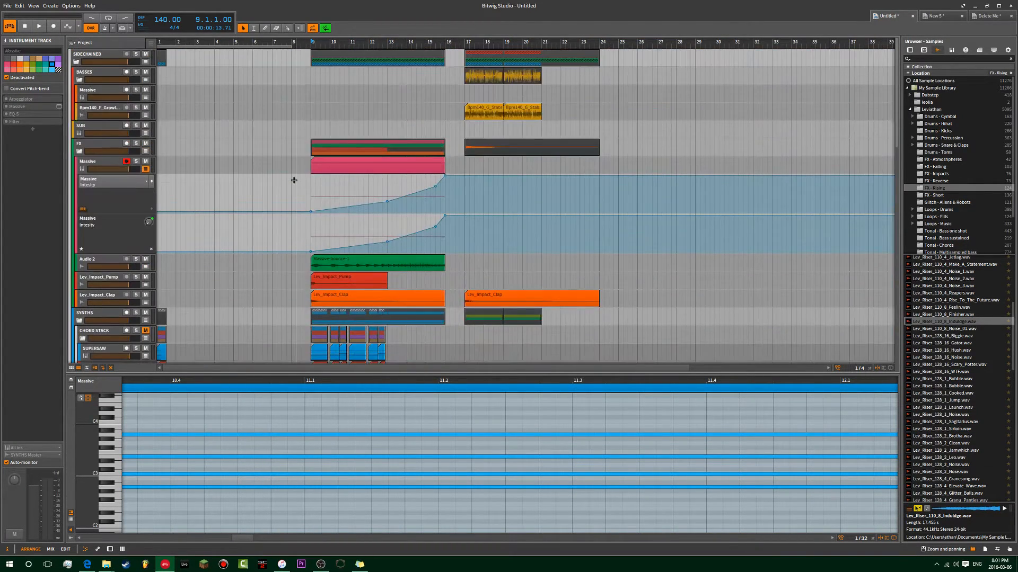
scroll(294, 180, down, 3)
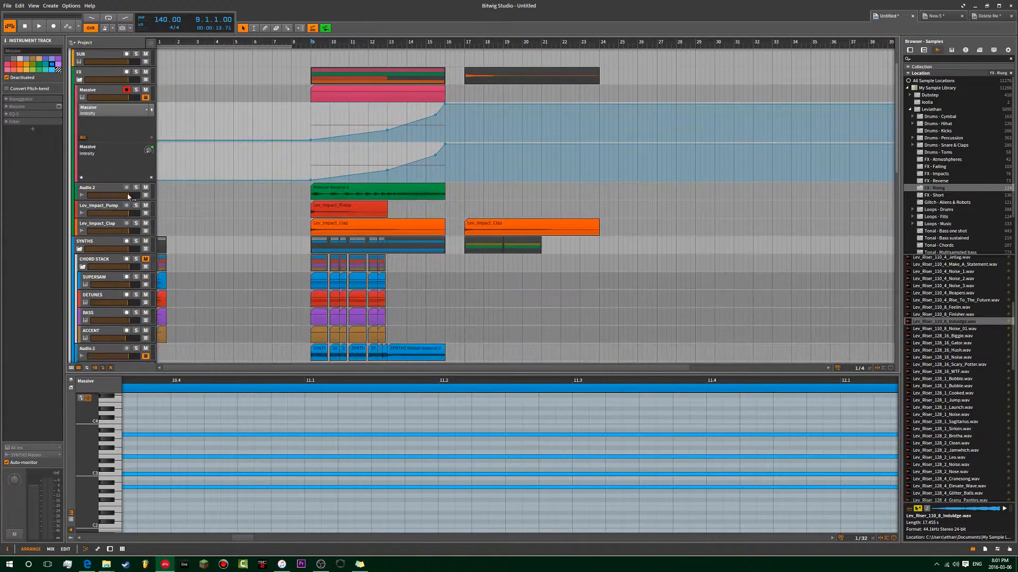
click(312, 157)
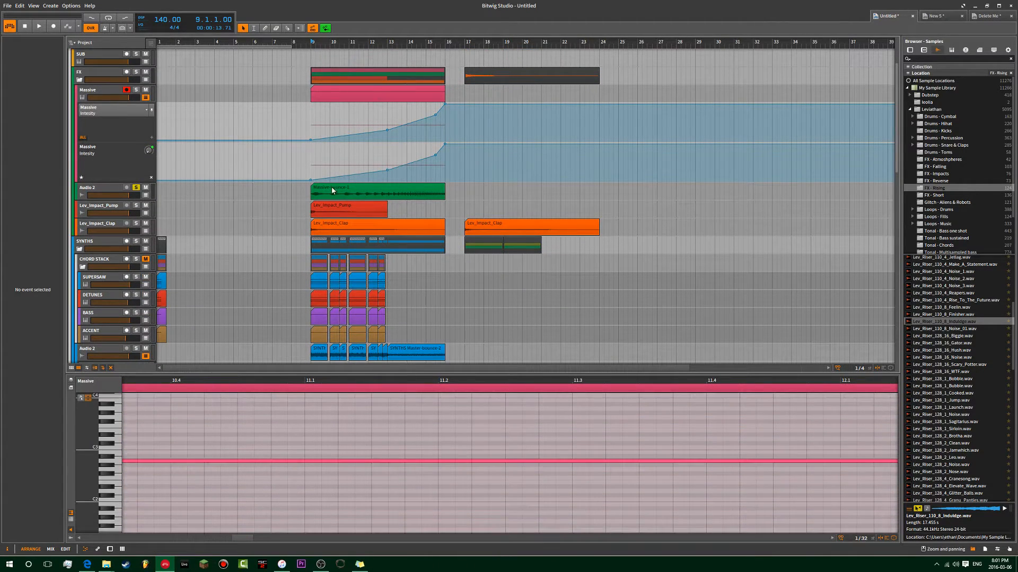
key(space)
key(space)
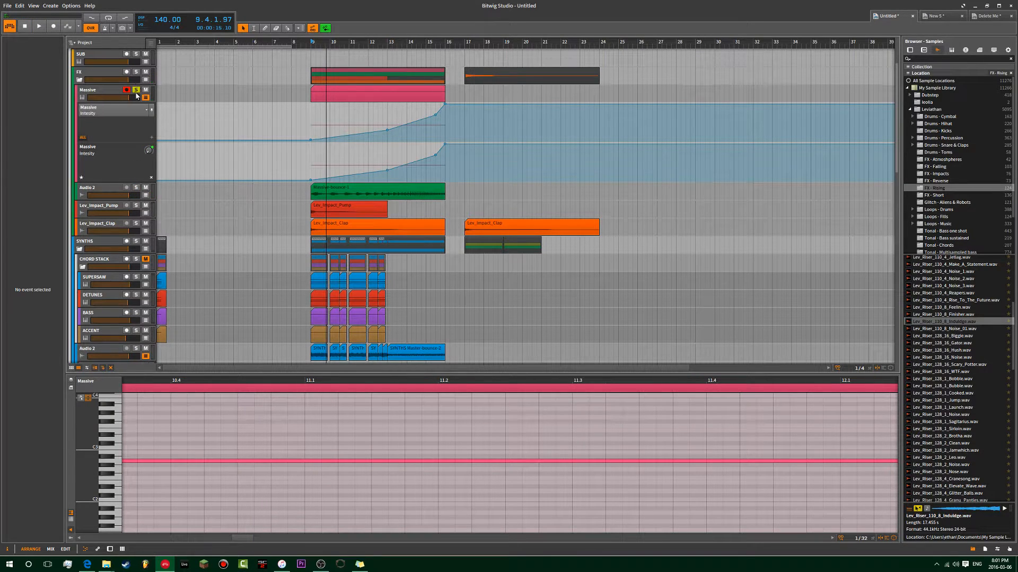
Listen to the soloed FX group from bar 9 with its Massive track deactivated, and reactivate that track.
click(135, 72)
click(103, 92)
key(alt+a)
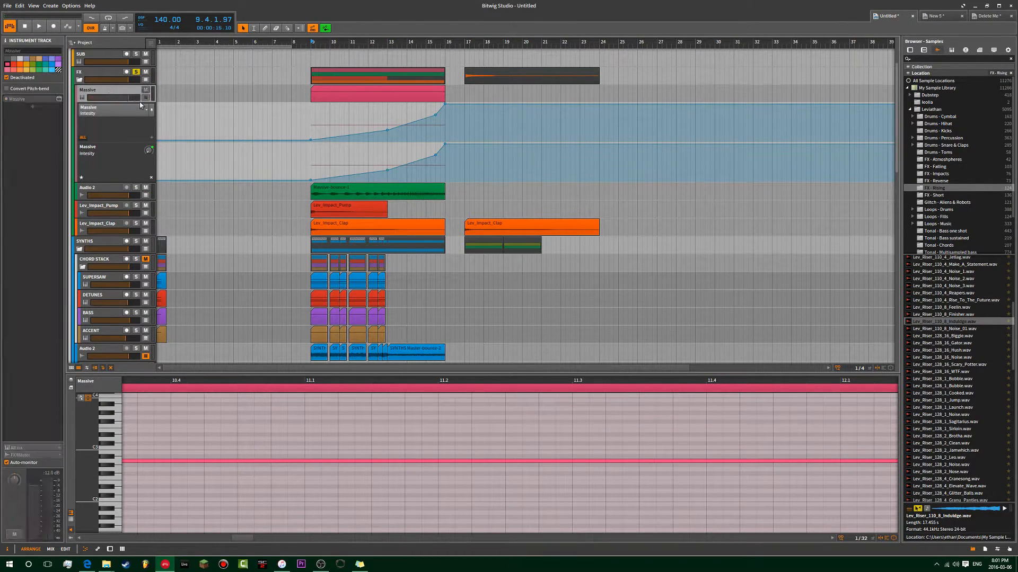
key(space)
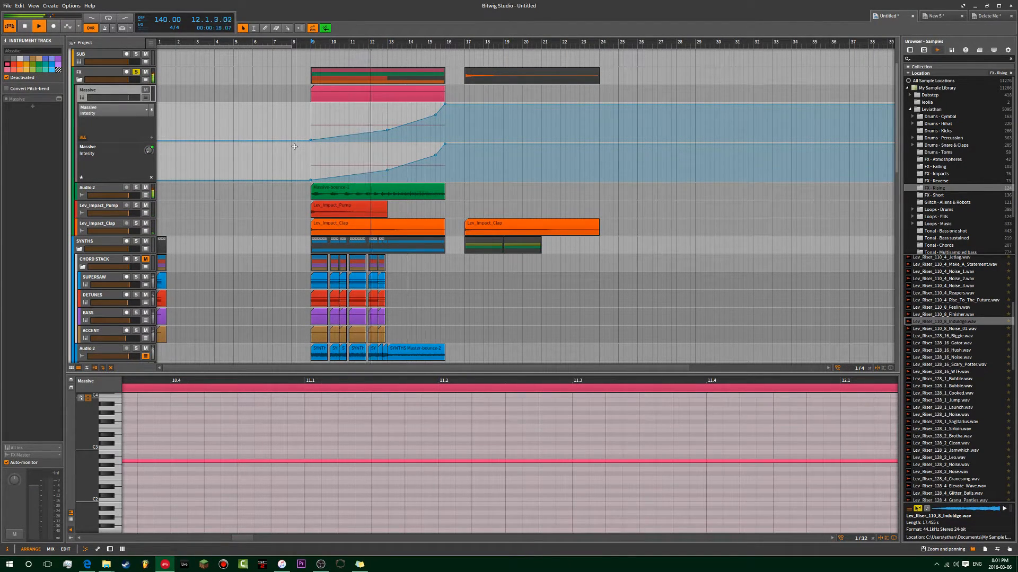
key(space)
key(alt+a)
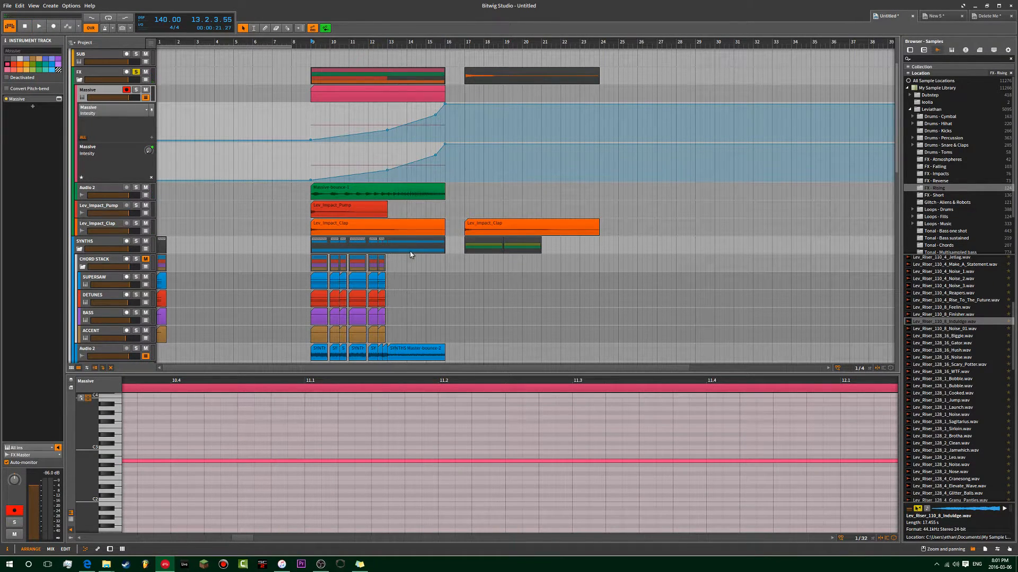
Restore automation control of the Intensity parameter on the FX group's Massive track.
right_click(153, 156)
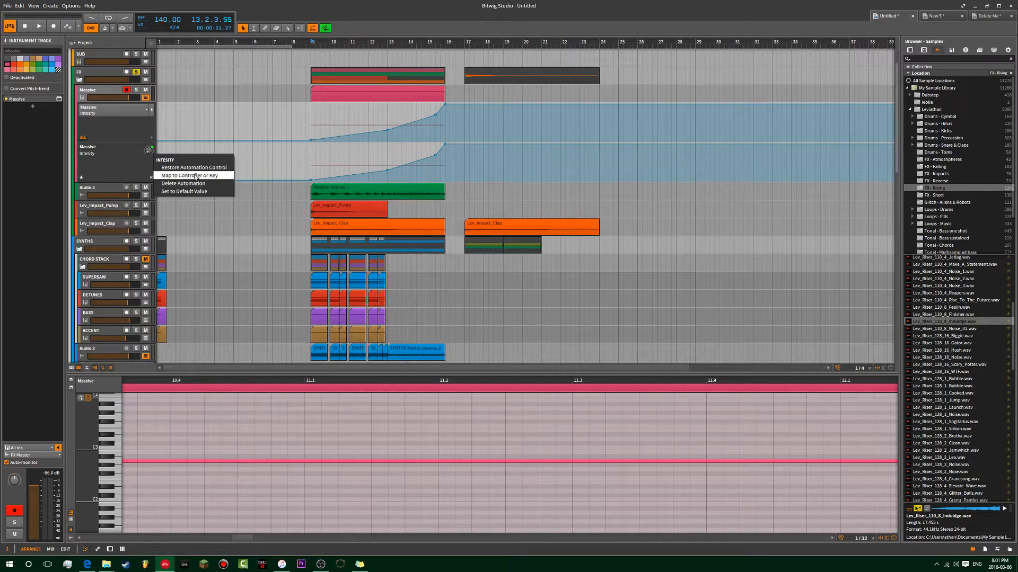
click(195, 168)
scroll(418, 277, down, 4)
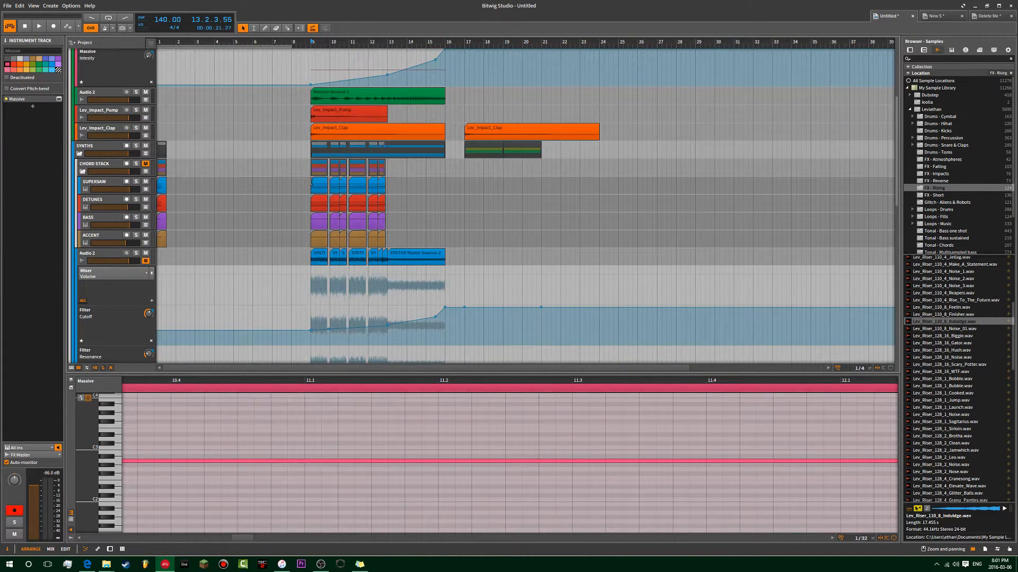
Mute the SUPERSAW, DETUNES, BASS and ACCENT clips of the chord stack in the build starting at bar 9.
click(310, 183)
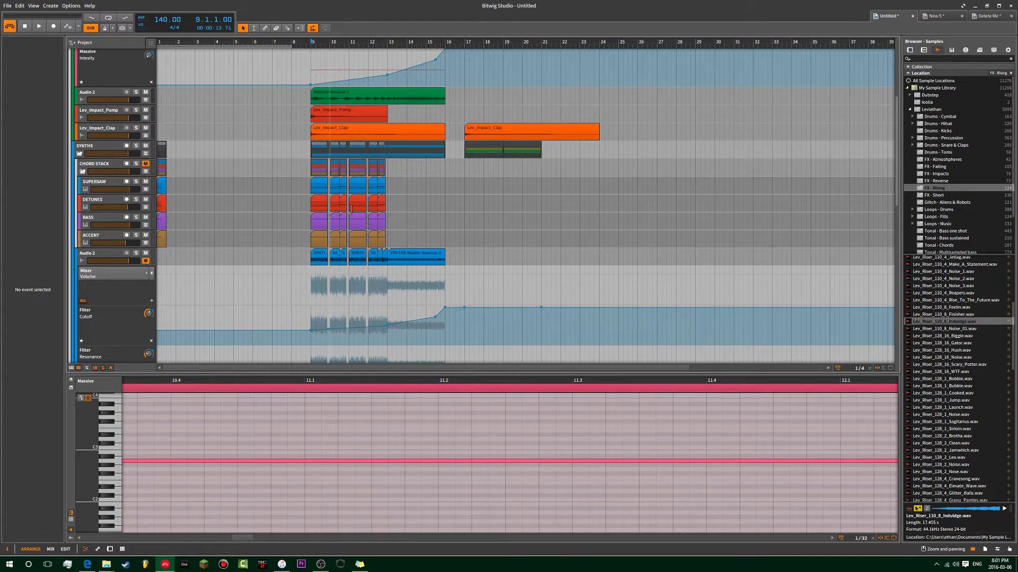
drag(401, 245, 308, 184)
key(alt+m)
click(427, 205)
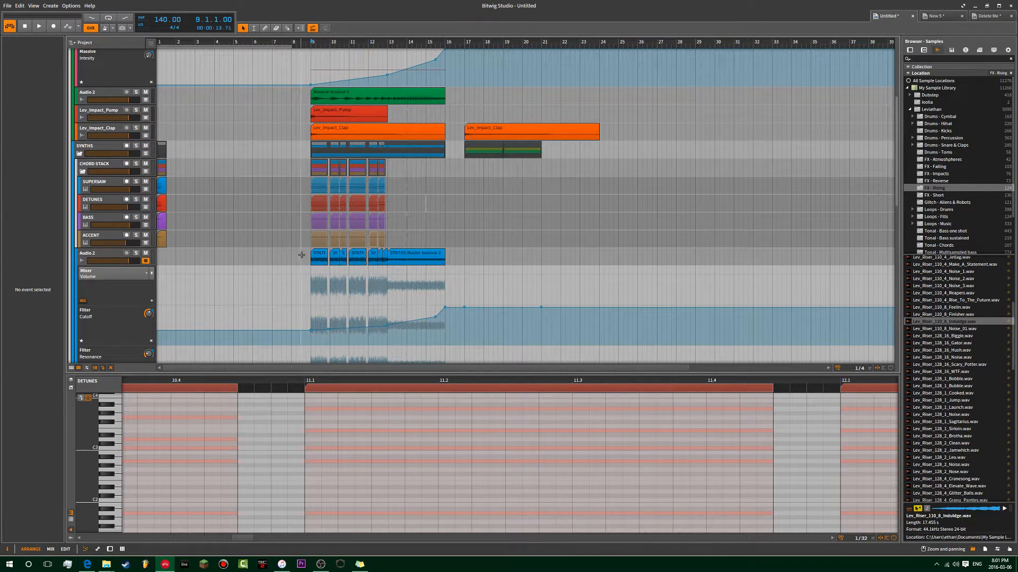
Try a +0.00 dB volume automation point at bar 9 on the SYNTHS group's Audio 2 track, and show its device list.
click(310, 275)
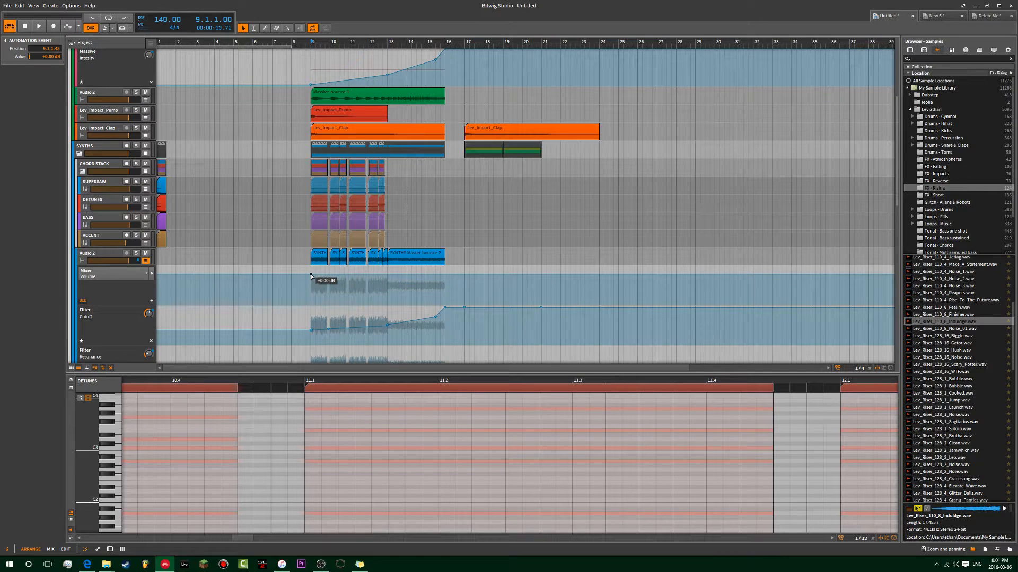
double_click(310, 276)
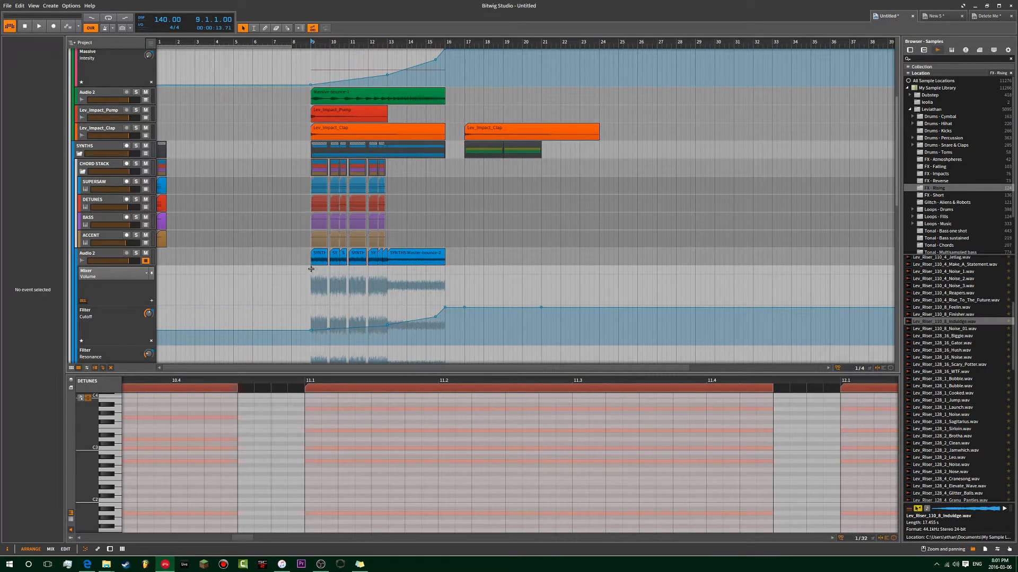
click(127, 257)
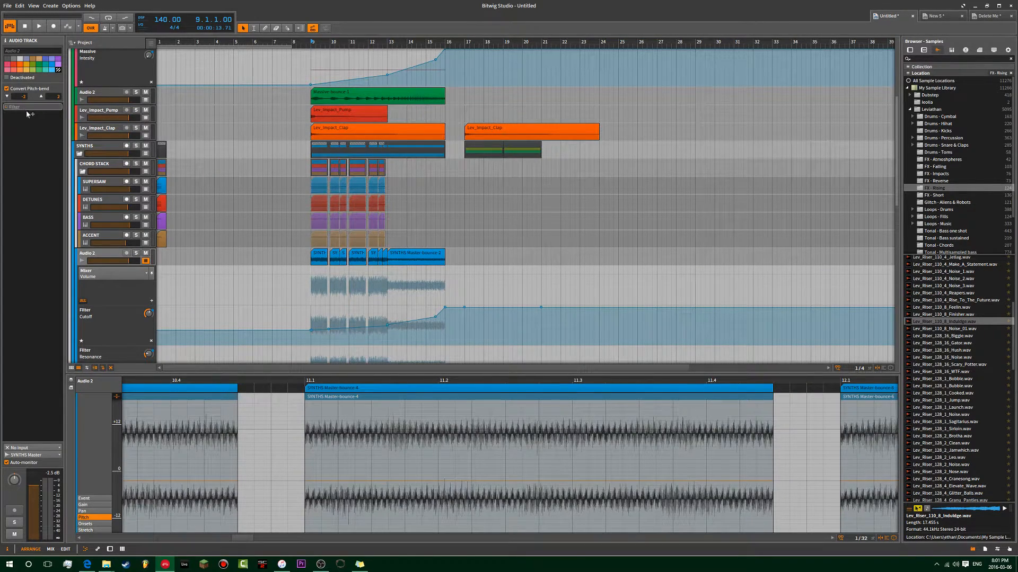
click(311, 271)
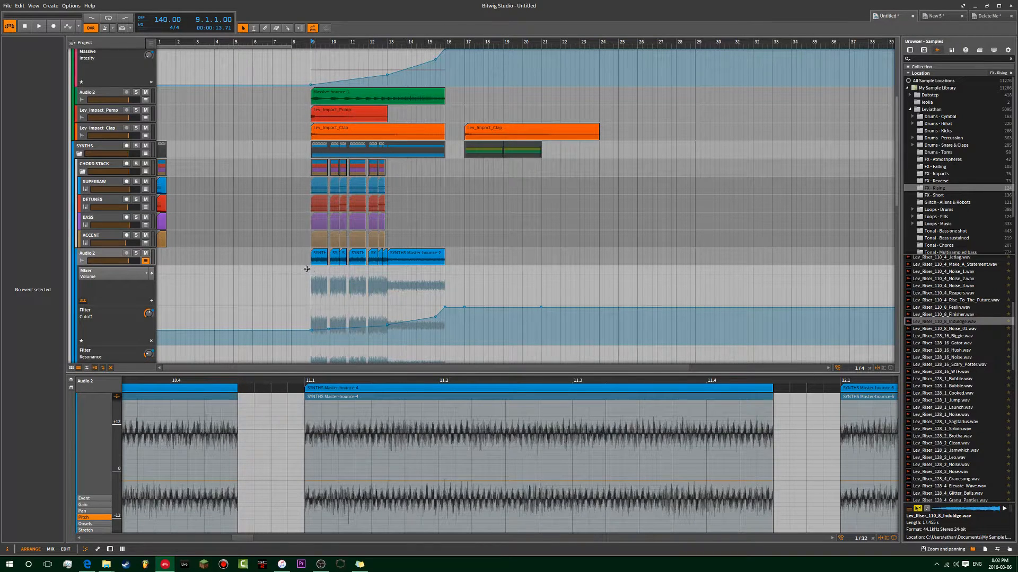
Solo the SYNTHS group's Audio 2 track and play the build from bar 9 until just after it ends.
click(135, 252)
key(space)
scroll(135, 228, down, 2)
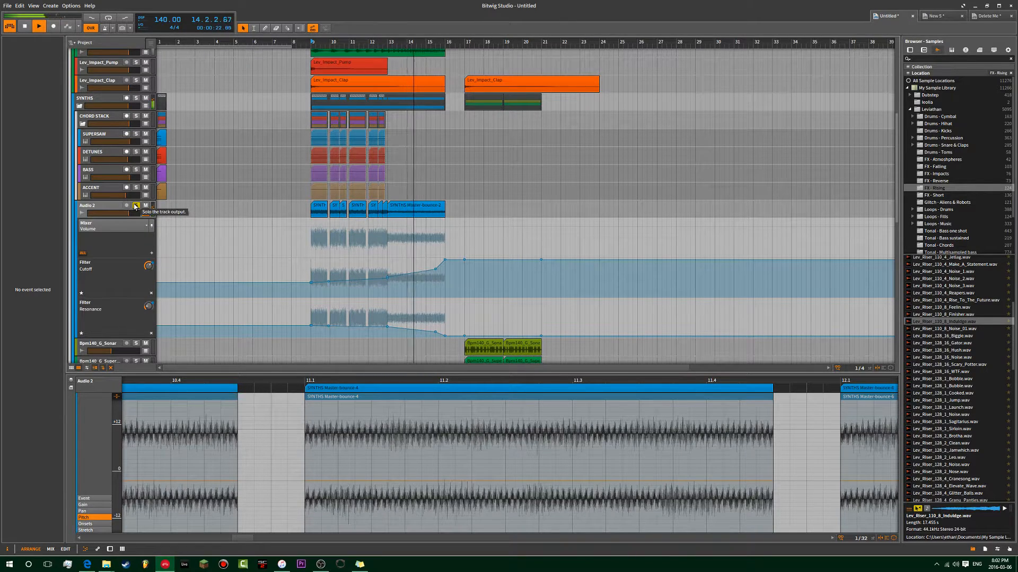
click(135, 207)
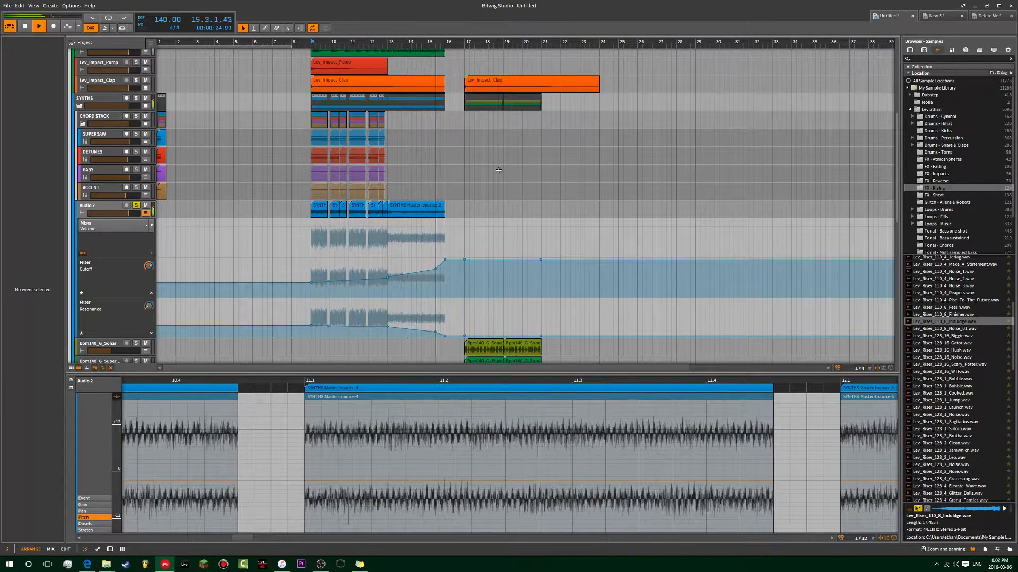
key(space)
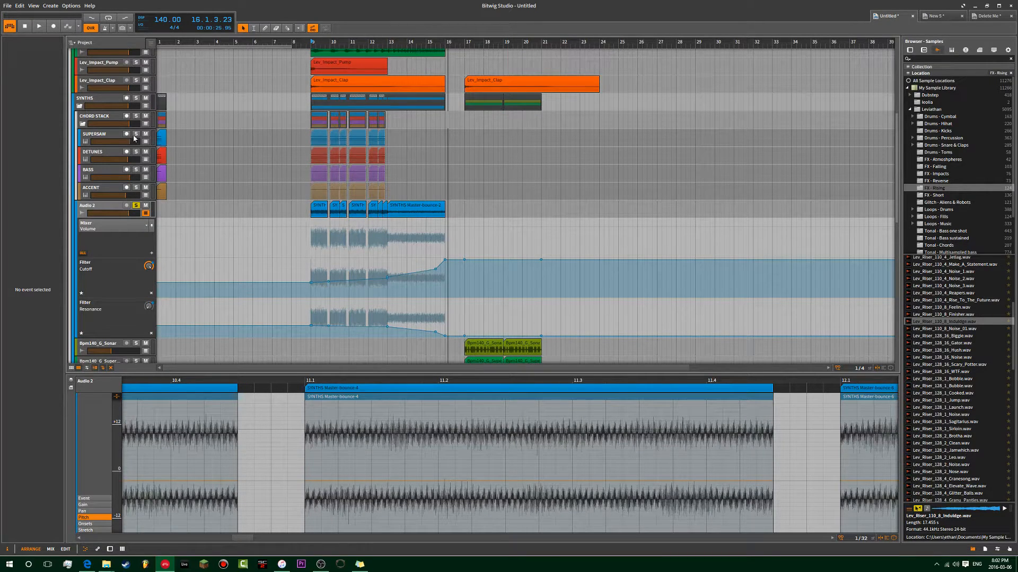
Replay the soloed build briefly from bar 9 and inspect the muted chord stack clips between bars 9 and 13.
click(311, 224)
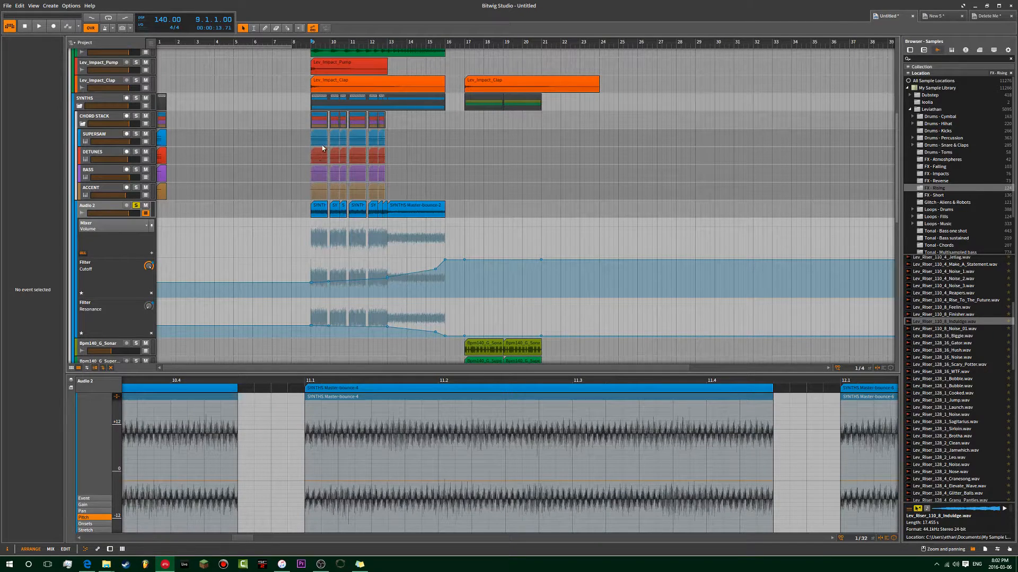
key(space)
key(space)
click(390, 193)
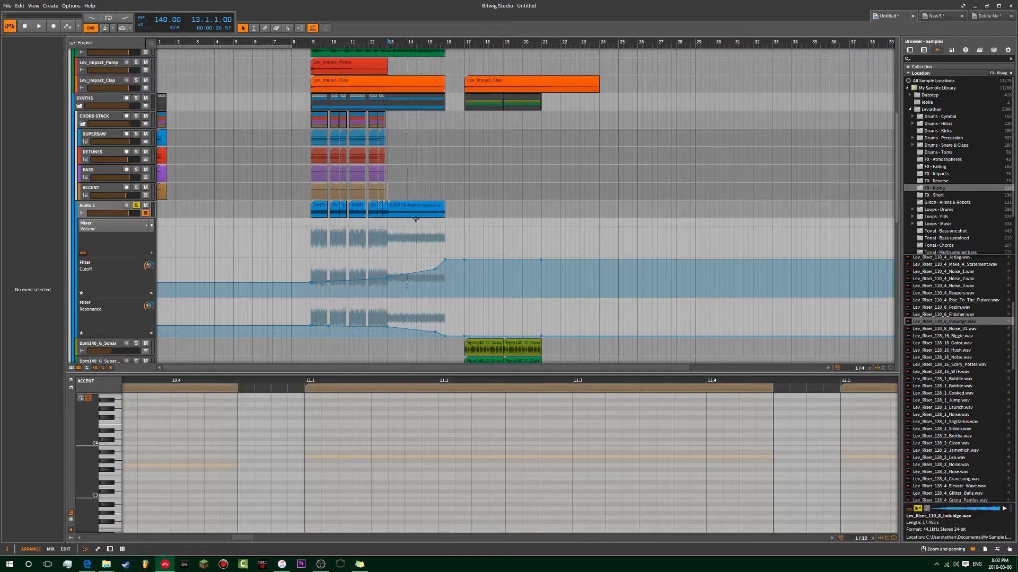
click(319, 138)
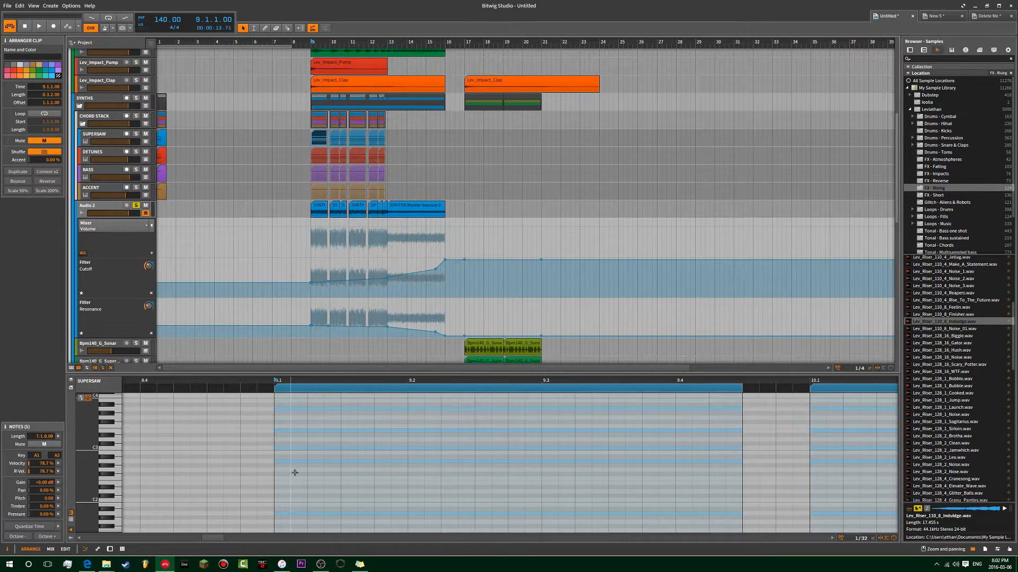
click(503, 168)
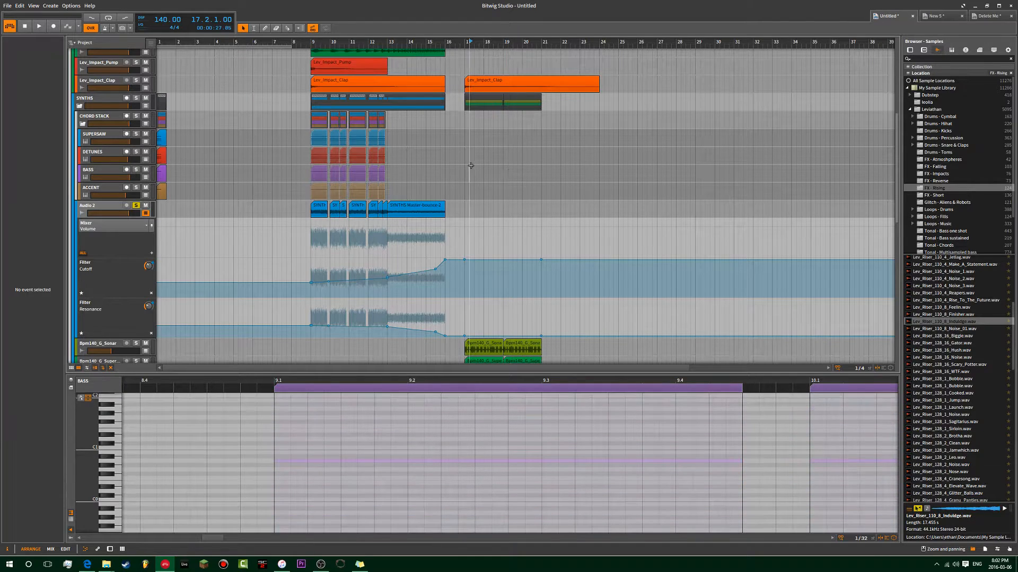
click(308, 221)
click(308, 221)
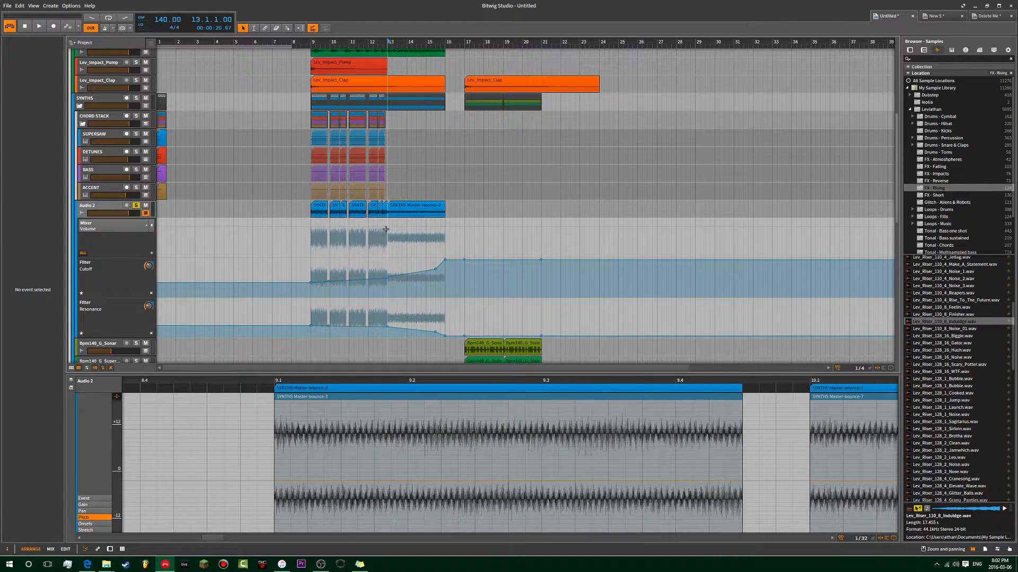
Show the notes of the SUPERSAW clip at bar 9 and audition its chord pitches on the piano keys.
click(307, 216)
double_click(317, 138)
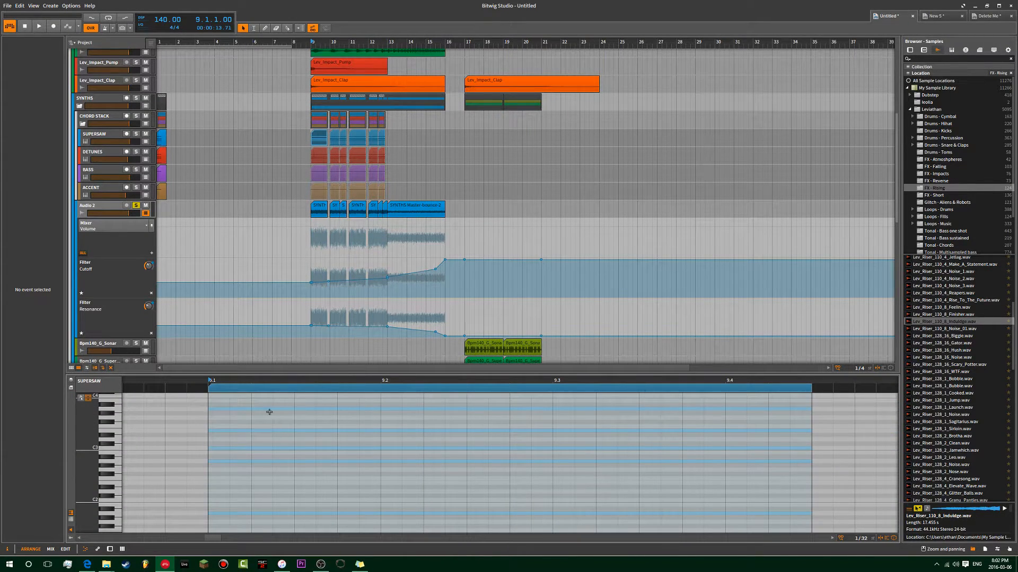
key(ctrl+a)
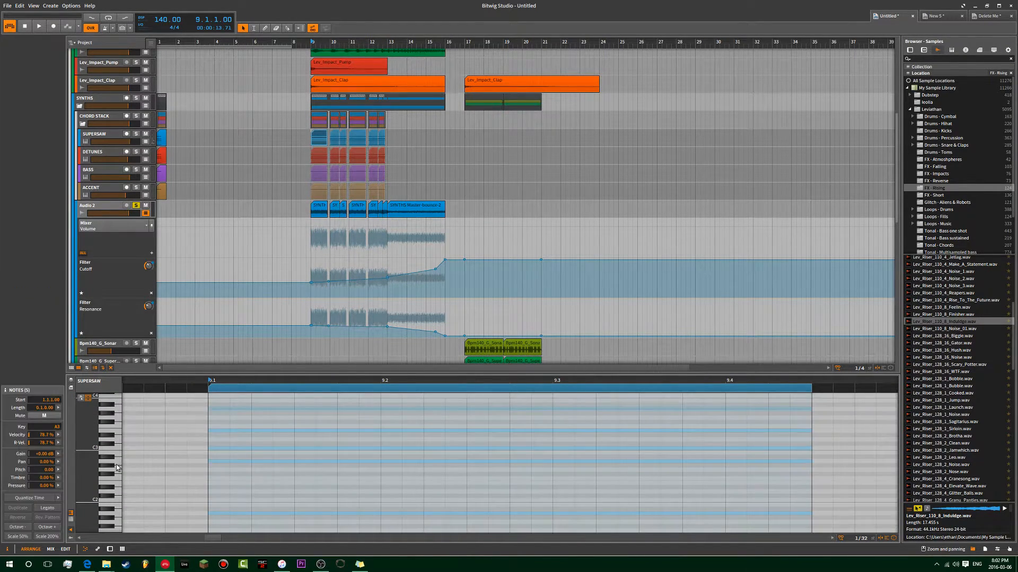
click(122, 513)
click(119, 514)
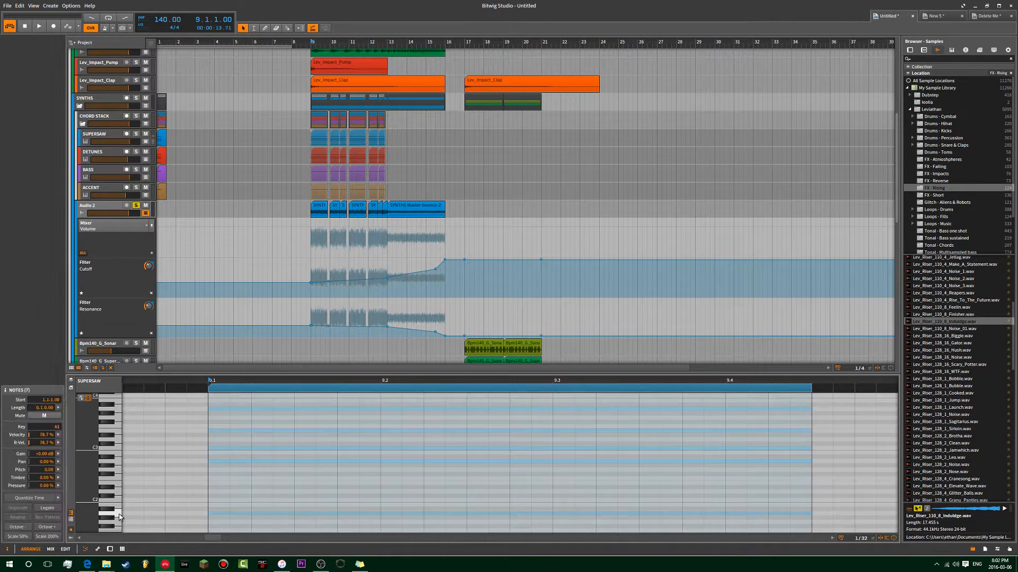
click(119, 514)
click(118, 444)
click(119, 450)
Examine the pitch ramp of the Audio 2 clip at bar 13 in the detail editor and play it from bar 13.
click(388, 144)
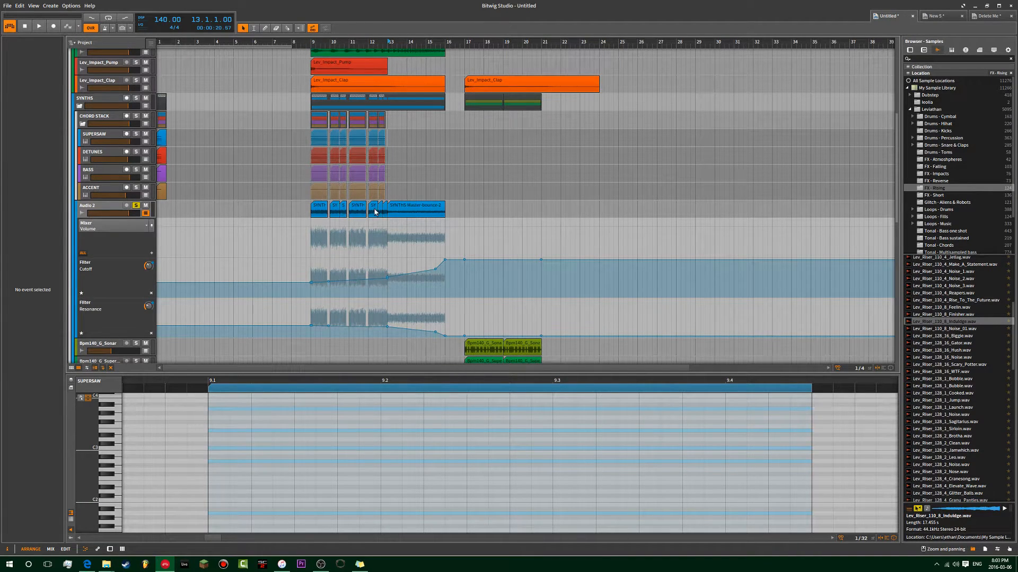
click(392, 209)
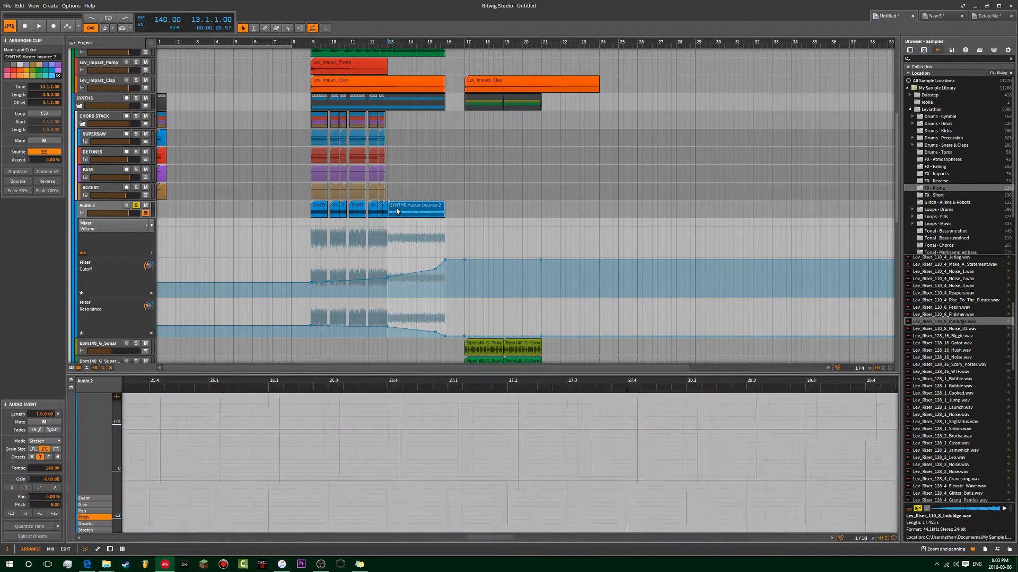
scroll(449, 447, down, 3)
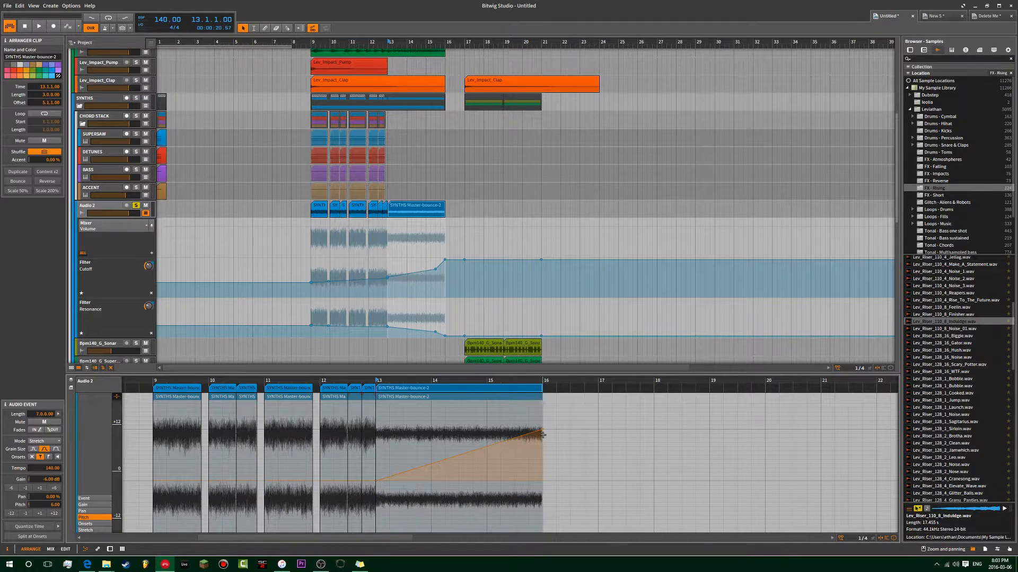
key(space)
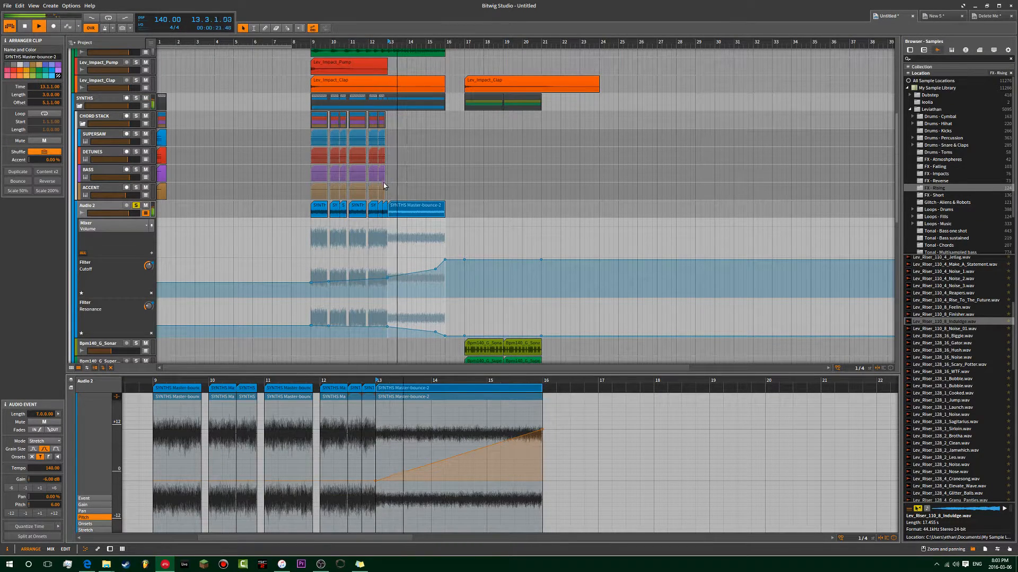
key(space)
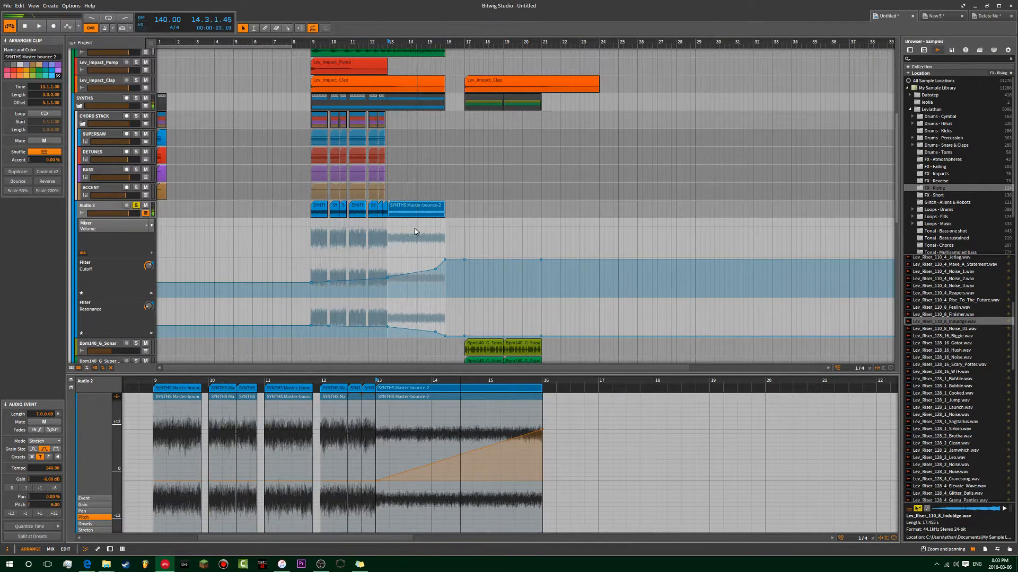
Look over the FX, synth and drum tracks around bars 9 and 13, check the Delete Me project, and return to the Untitled project.
scroll(414, 228, down, 4)
scroll(415, 228, down, 8)
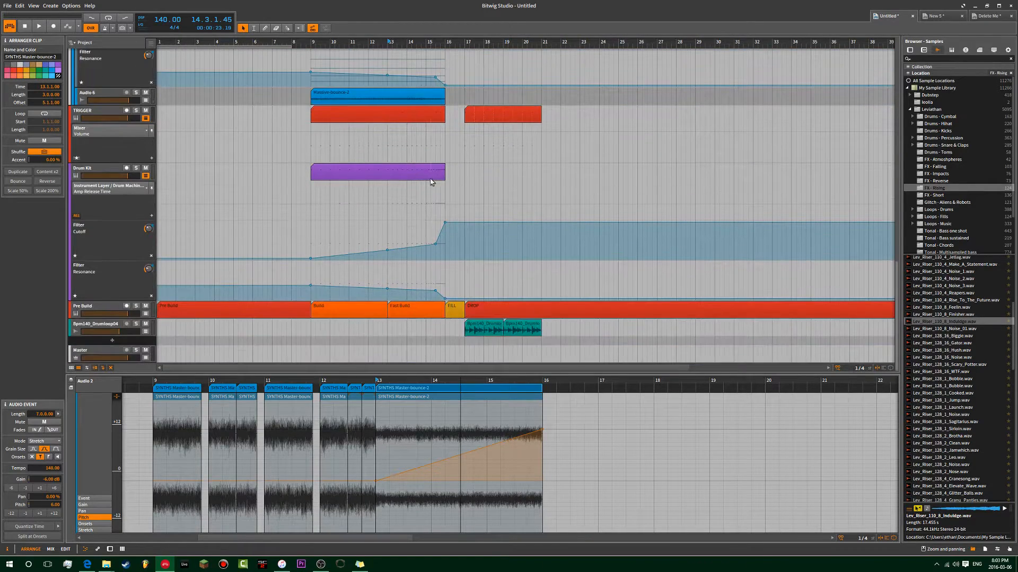
scroll(420, 196, up, 12)
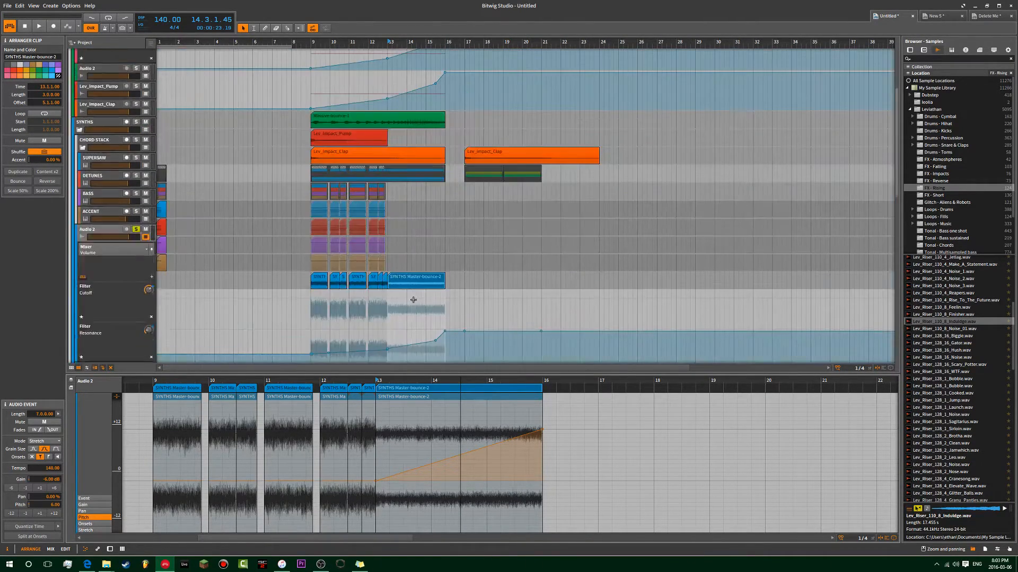
scroll(413, 297, down, 2)
click(388, 117)
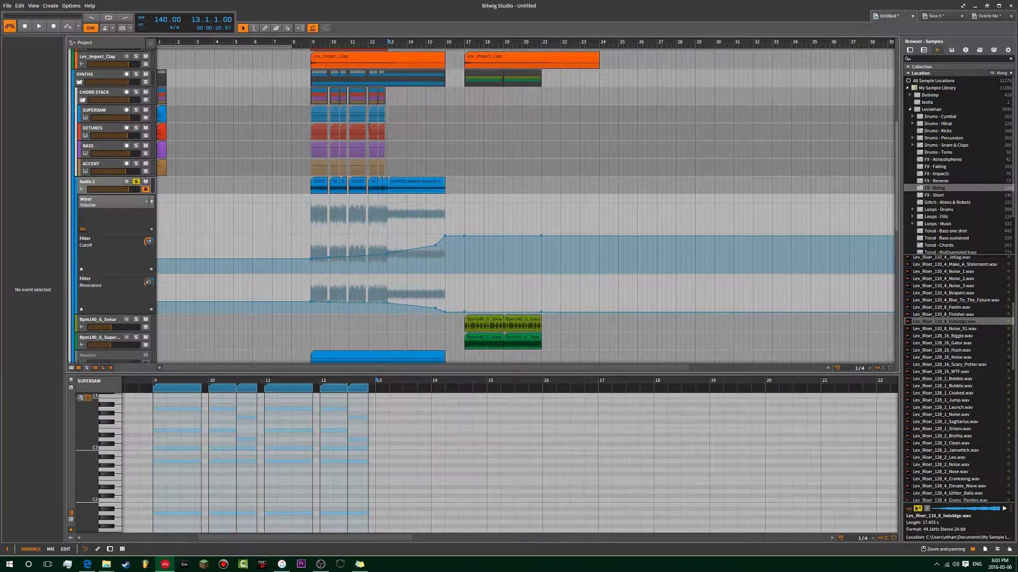
scroll(313, 127, up, 3)
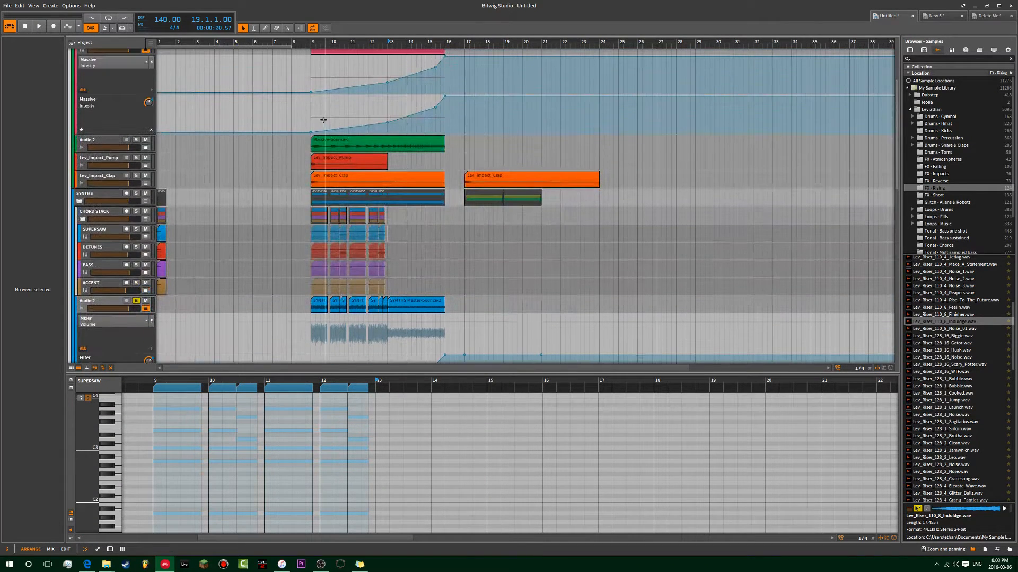
click(311, 110)
scroll(310, 109, down, 5)
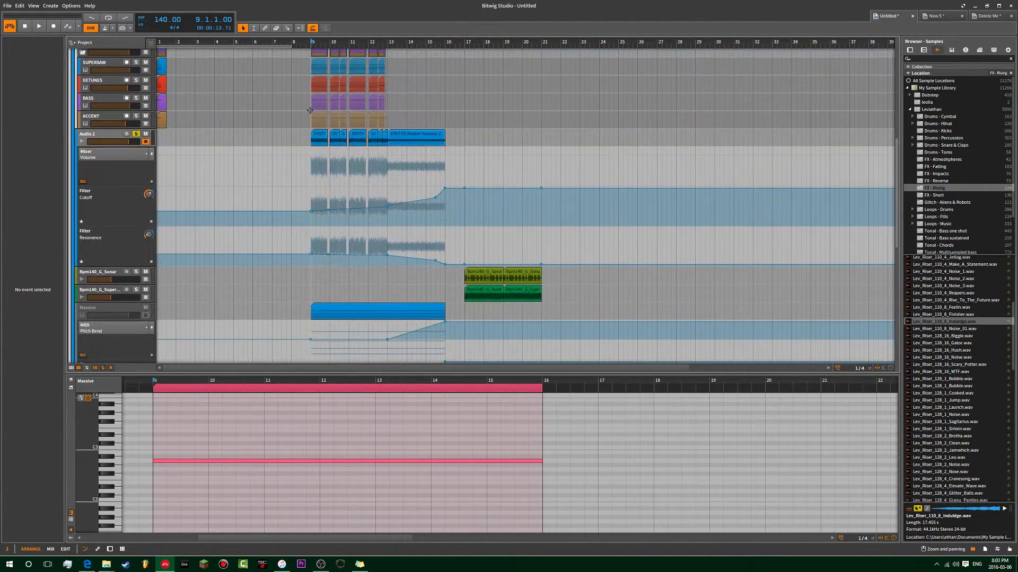
click(976, 21)
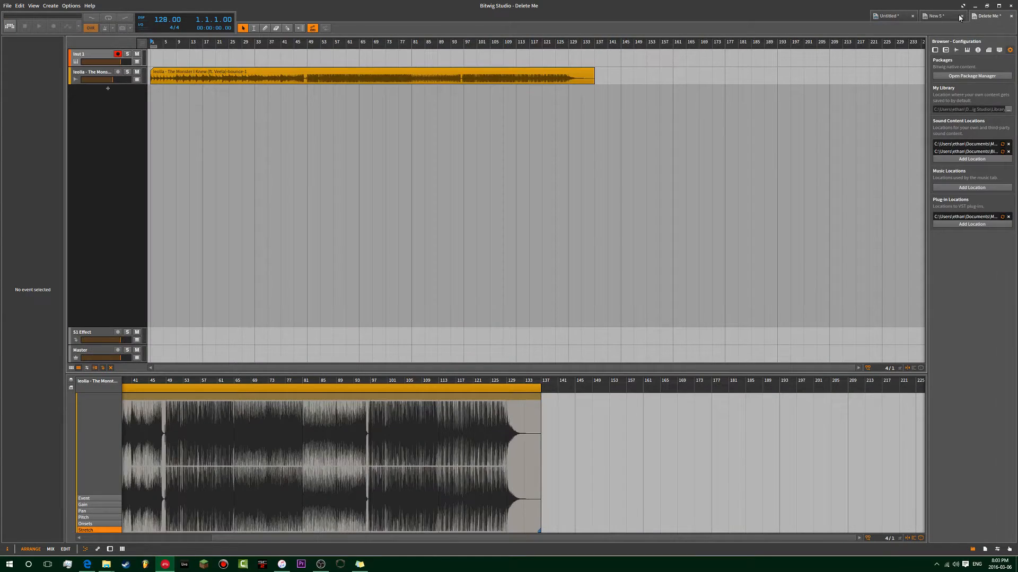
click(904, 17)
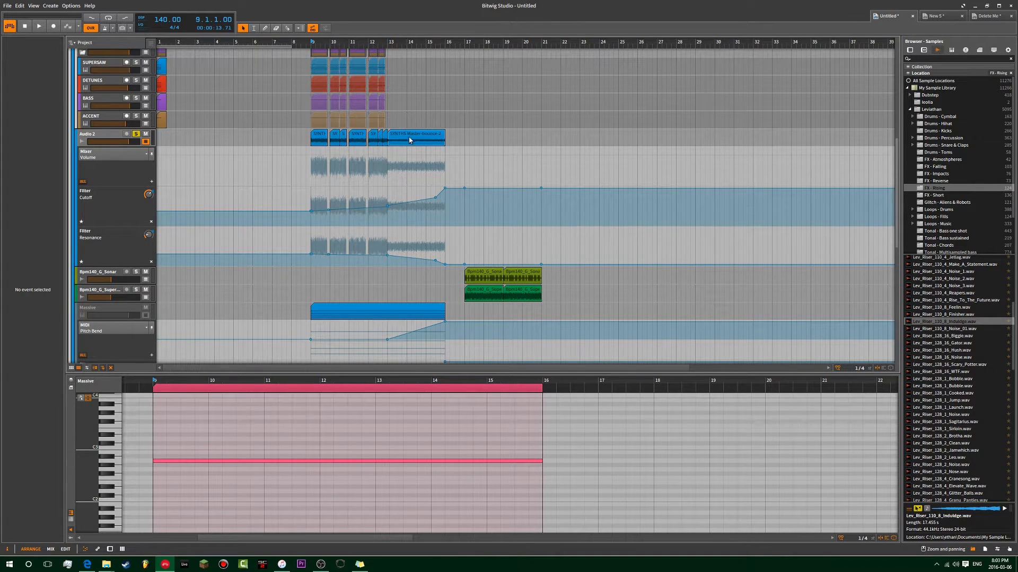
Listen to the soloed Audio 2 track from bar 13 while checking its filter cutoff automation.
scroll(390, 151, down, 1)
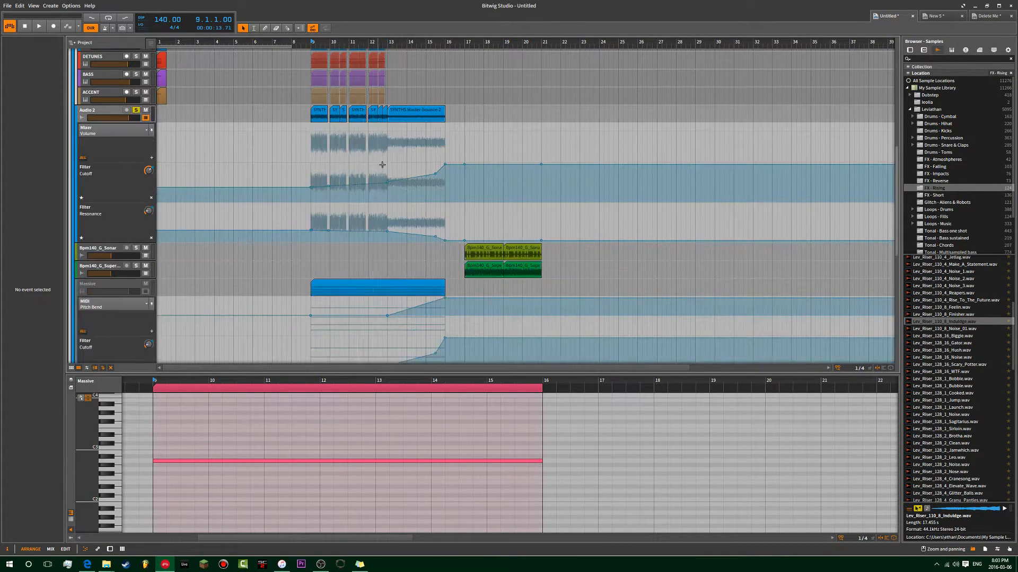
click(392, 187)
key(space)
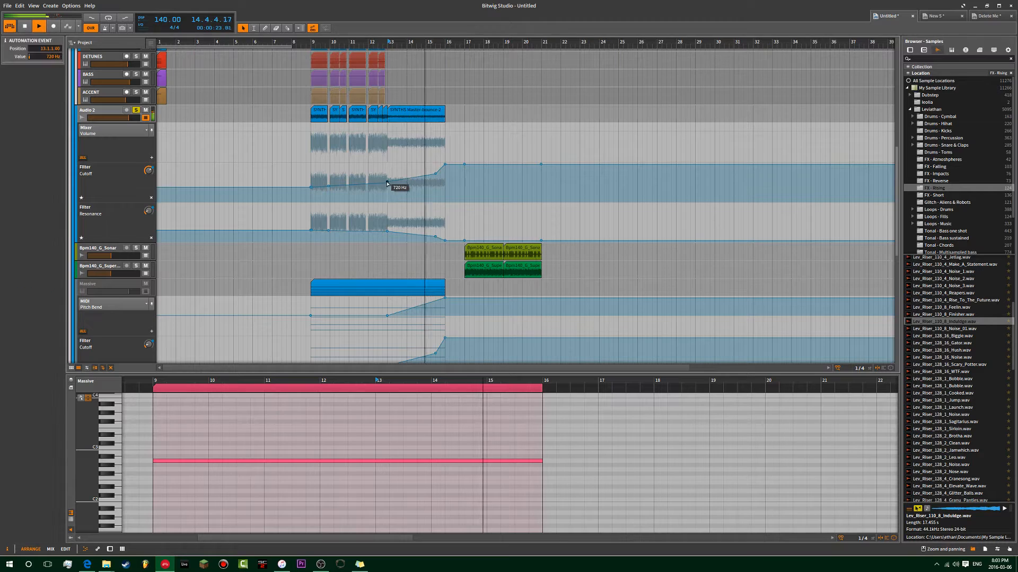
key(space)
Select the Audio 2 track and play its whole soloed build from bar 9 through the filter automation.
click(310, 172)
key(space)
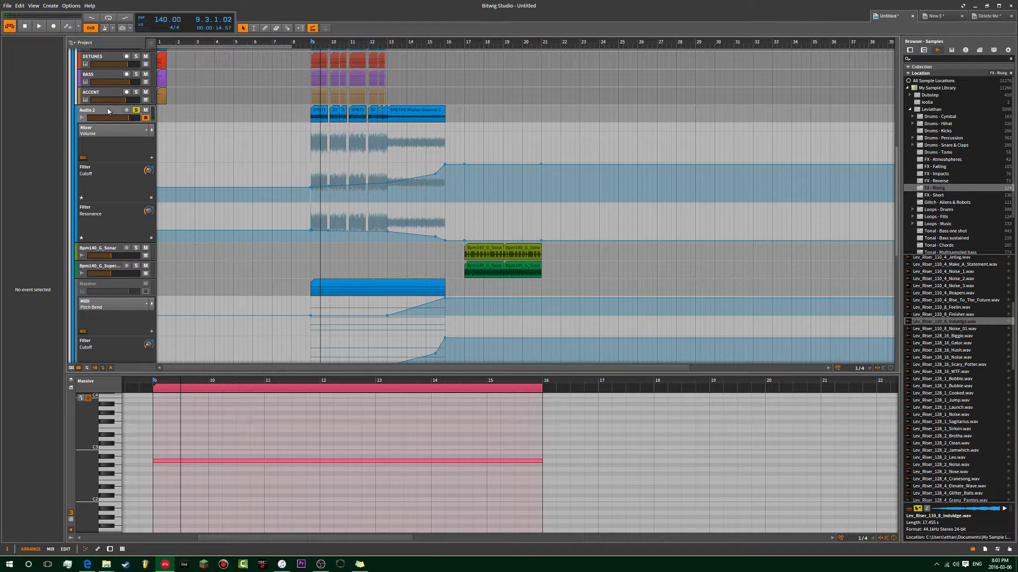
click(115, 111)
key(space)
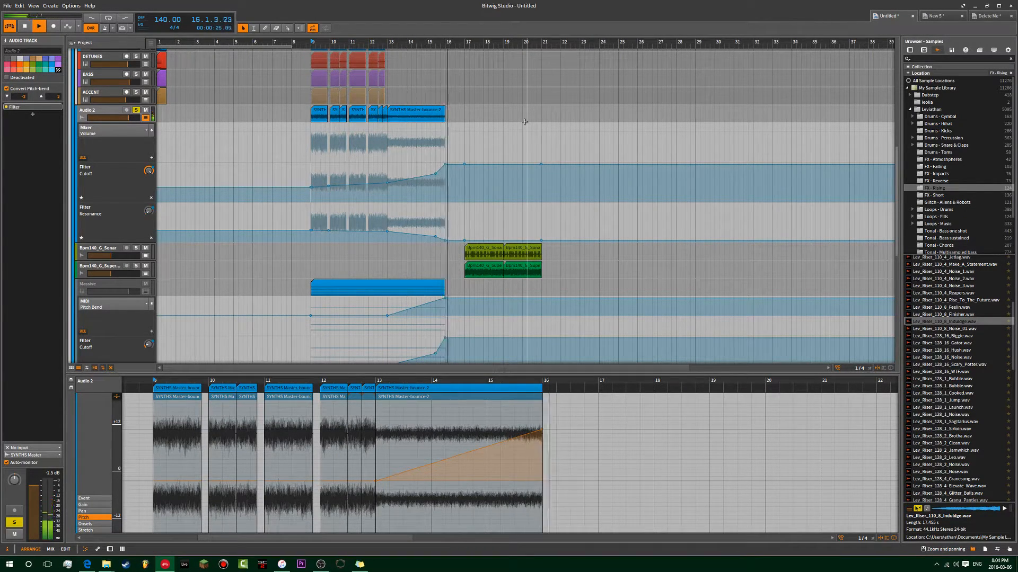
key(space)
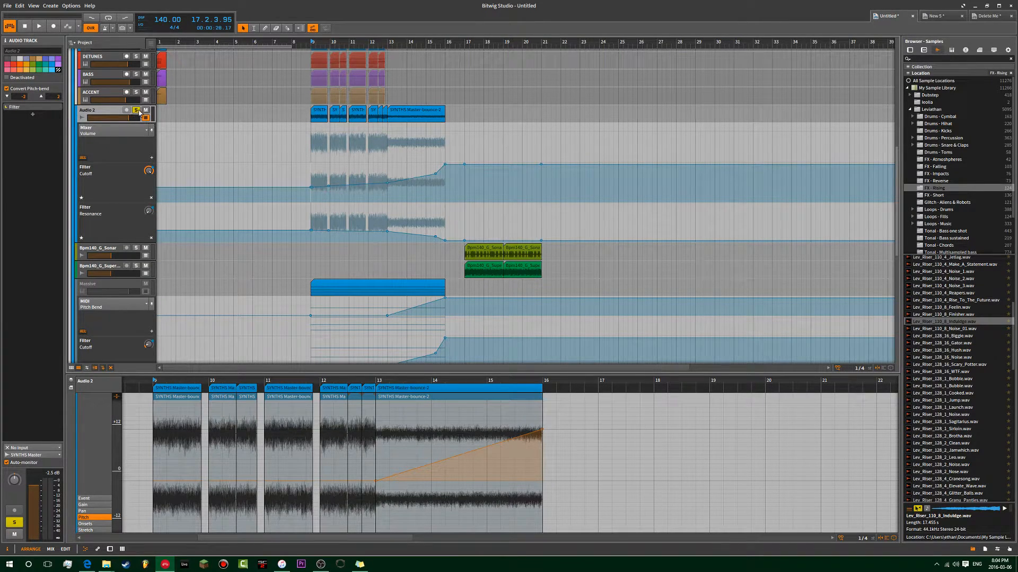
Unsolo Audio 2, activate the SYNTHS group's Massive track, and show its Massive plug-in window.
click(137, 110)
scroll(221, 172, down, 3)
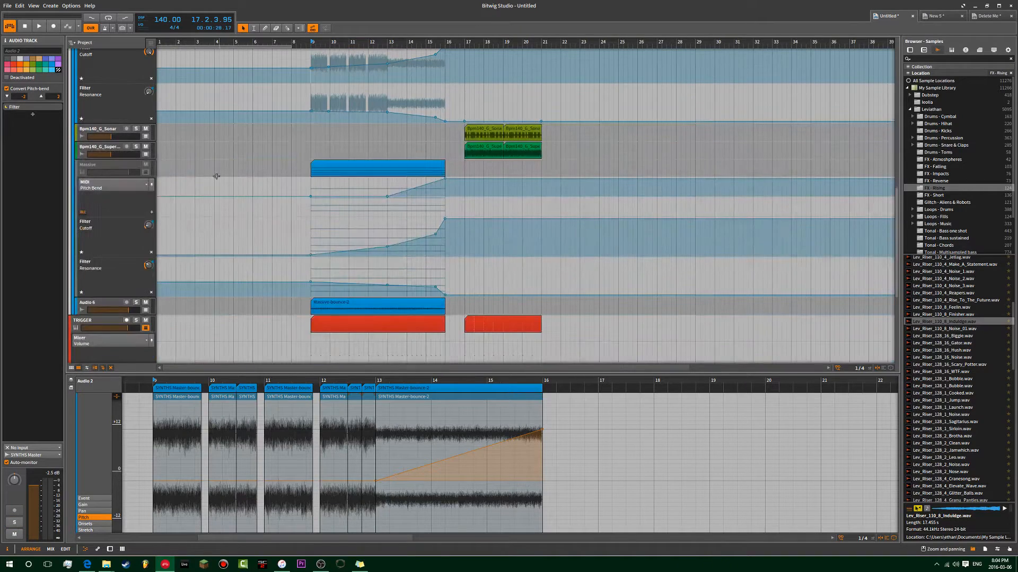
click(147, 171)
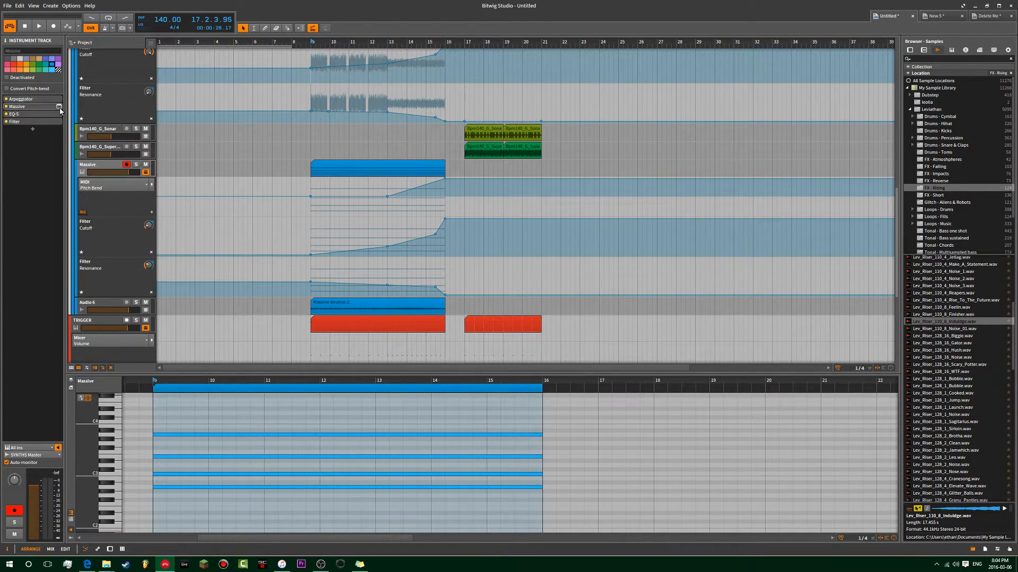
click(60, 107)
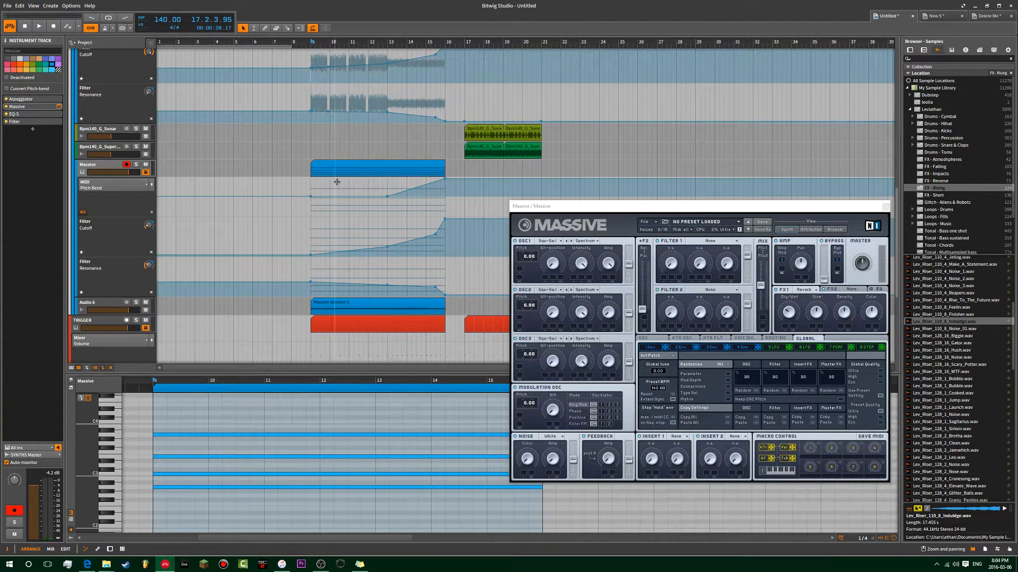
Inspect the held chord notes of the Massive clip at bar 9 and reposition the plug-in window clear of them.
click(327, 168)
drag(350, 451, 130, 453)
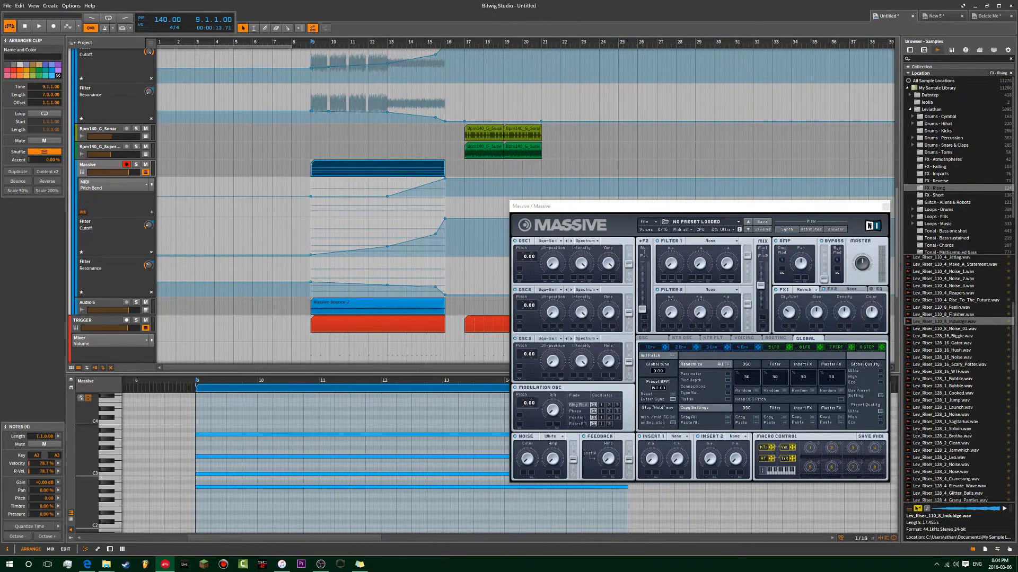
click(205, 475)
click(204, 457)
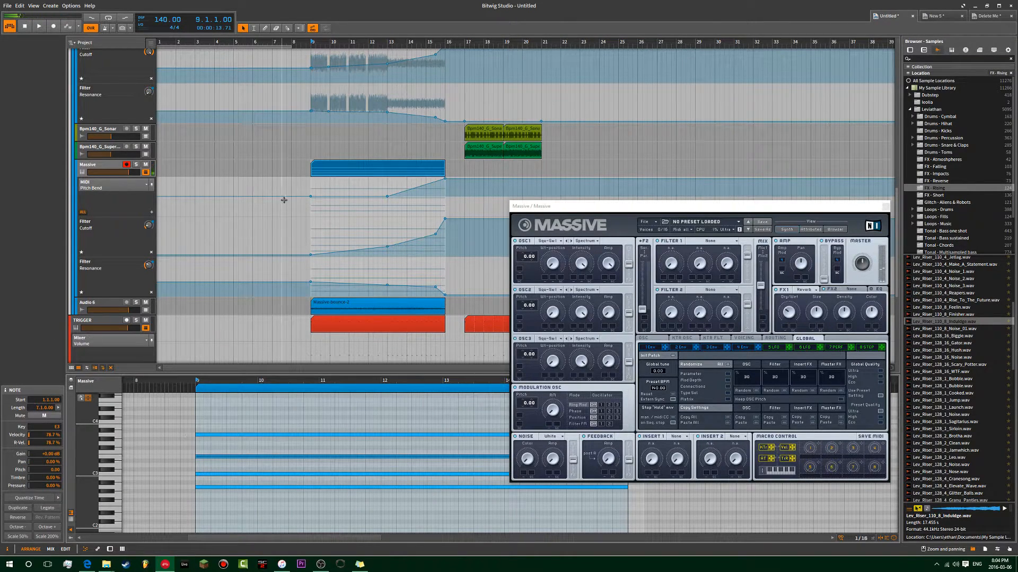
click(312, 177)
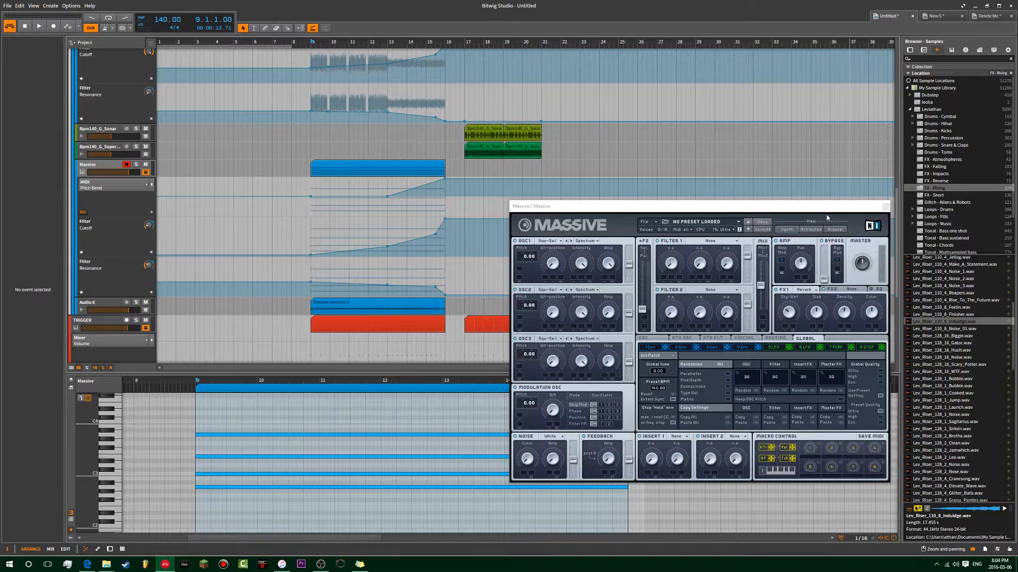
drag(802, 207, 672, 116)
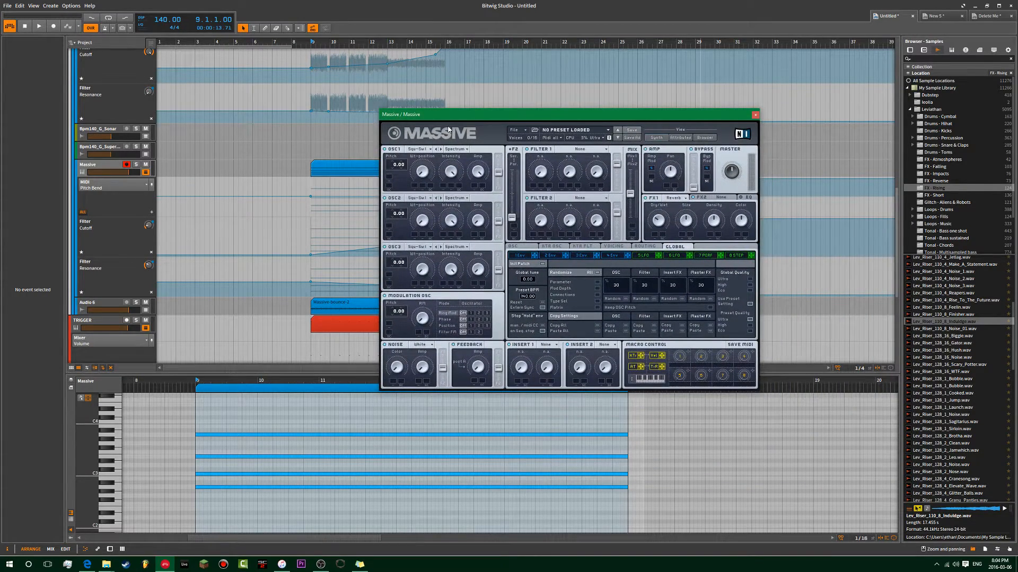
Reposition the Massive plug-in window, view its 4 Env envelope, and close the window.
drag(457, 114, 482, 104)
click(640, 246)
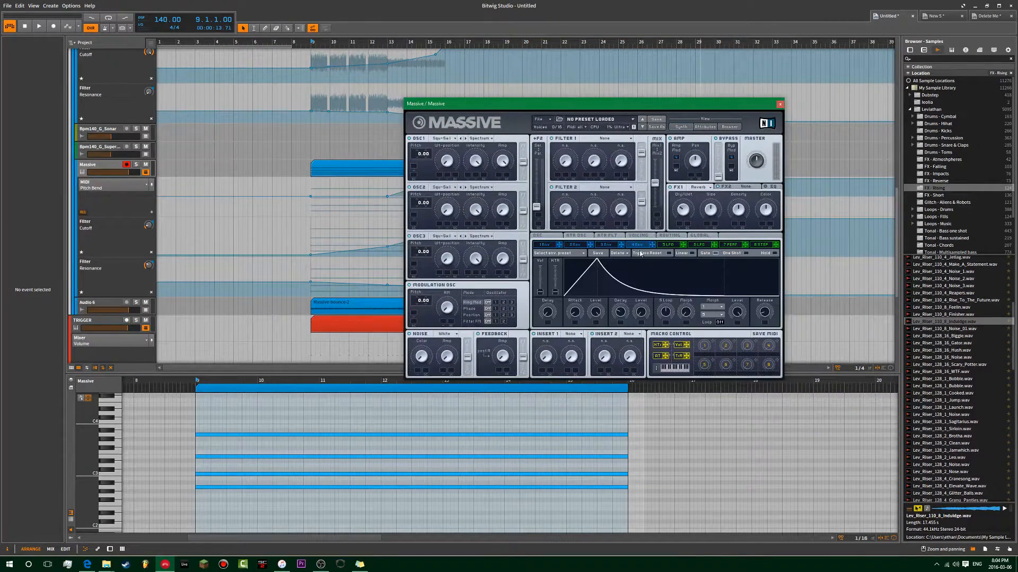
click(781, 104)
Solo the Massive track during playback and examine its pitch bend, filter cutoff and filter resonance automation.
key(space)
click(135, 165)
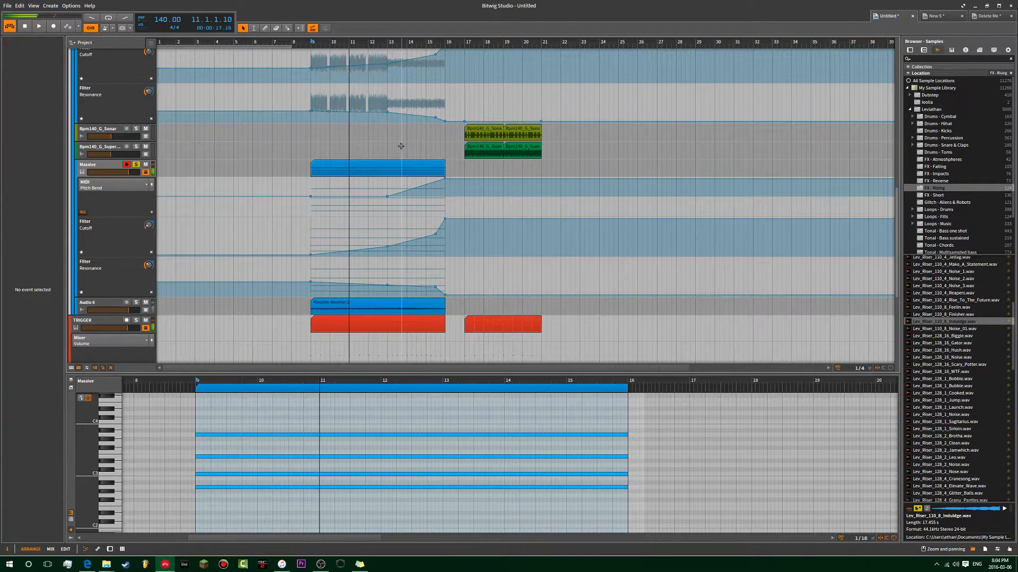
click(112, 246)
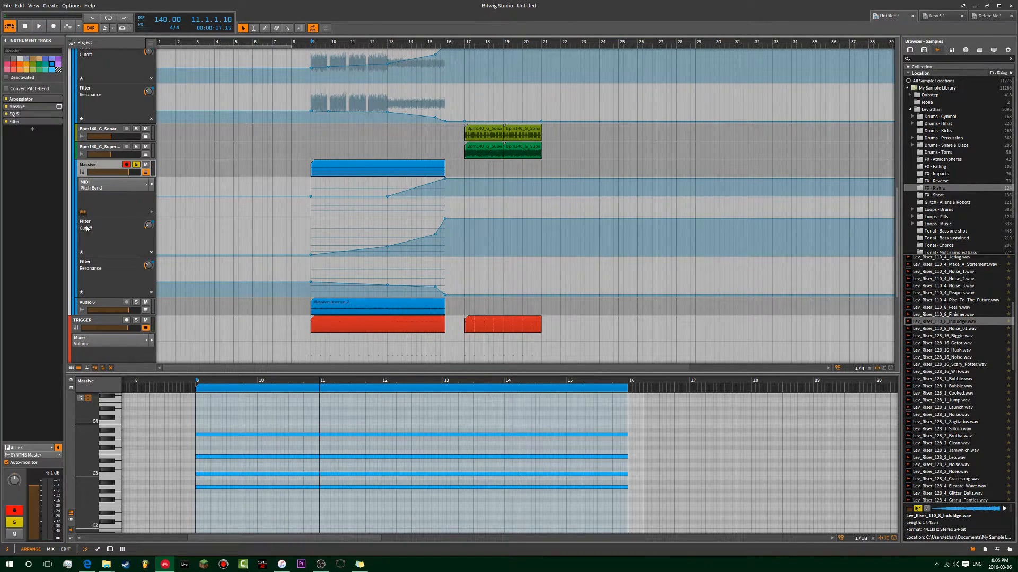
scroll(397, 252, down, 5)
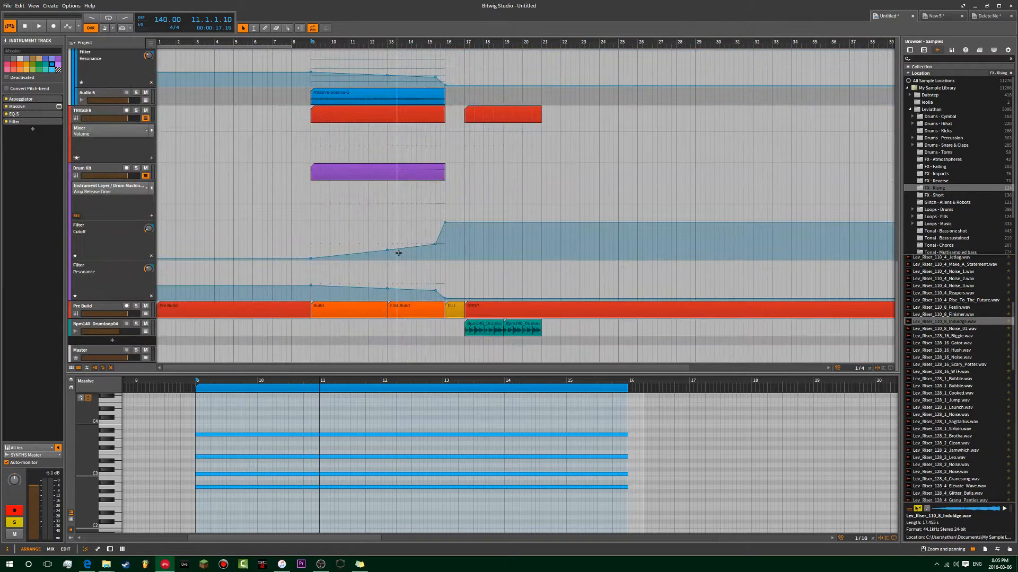
scroll(463, 307, up, 5)
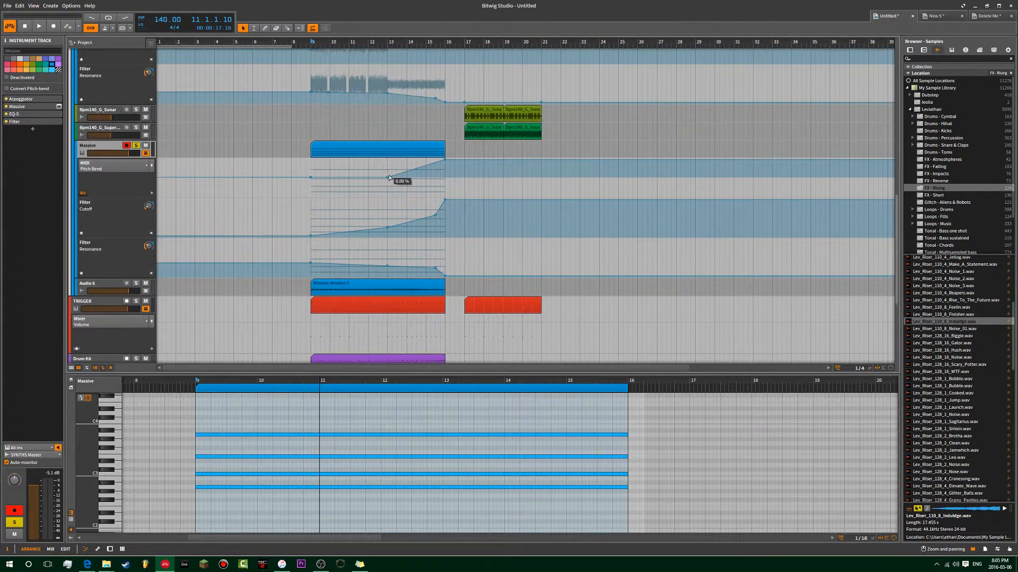
Listen to the soloed Massive riser from bar 9 through its automation, unsolo it, and return to bar 9.
click(311, 166)
scroll(394, 193, up, 2)
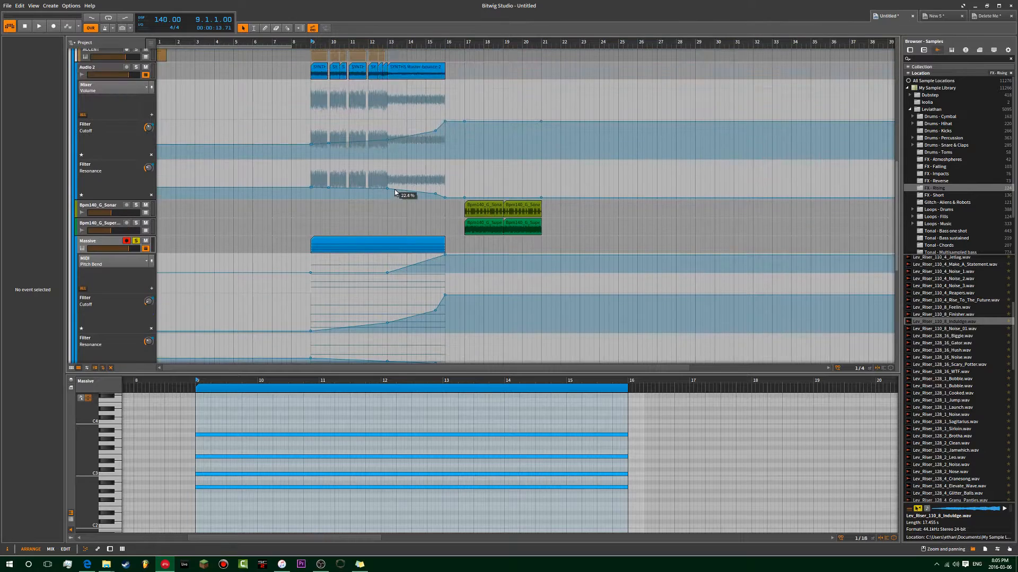
key(space)
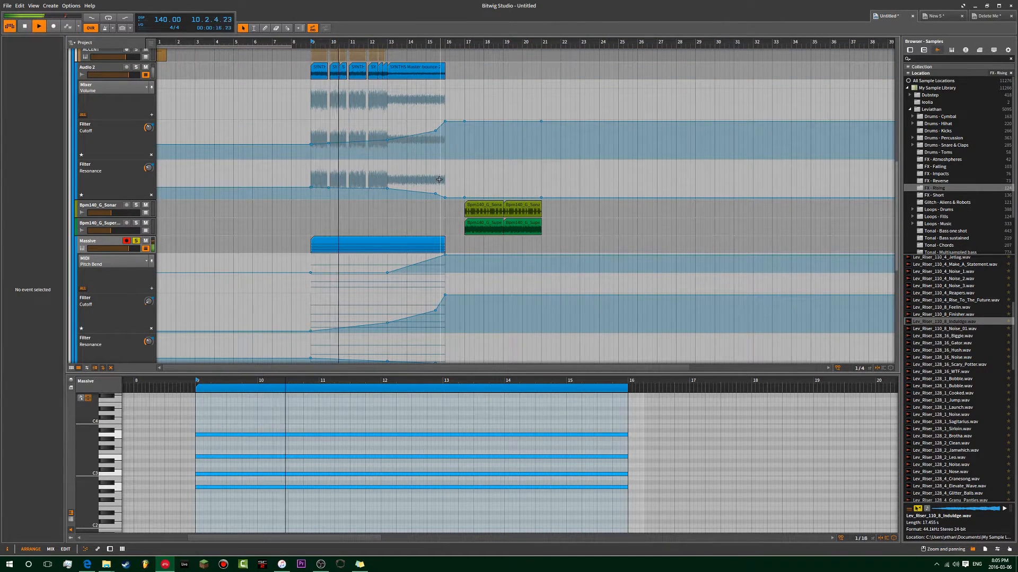
scroll(376, 256, down, 2)
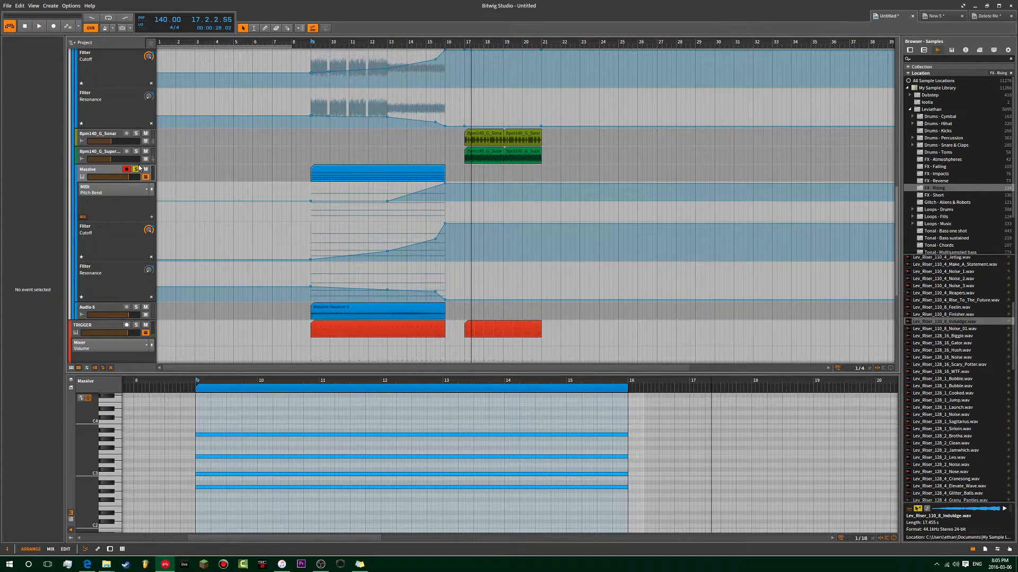
click(311, 148)
key(space)
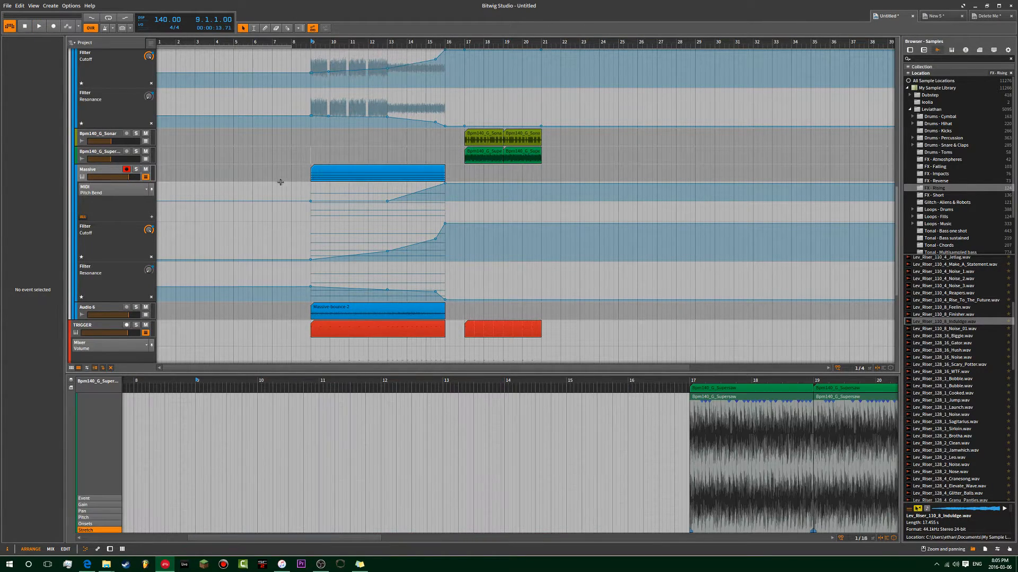
Review the Massive clip at bar 9 and deactivate the SYNTHS group's Massive instrument track.
click(356, 180)
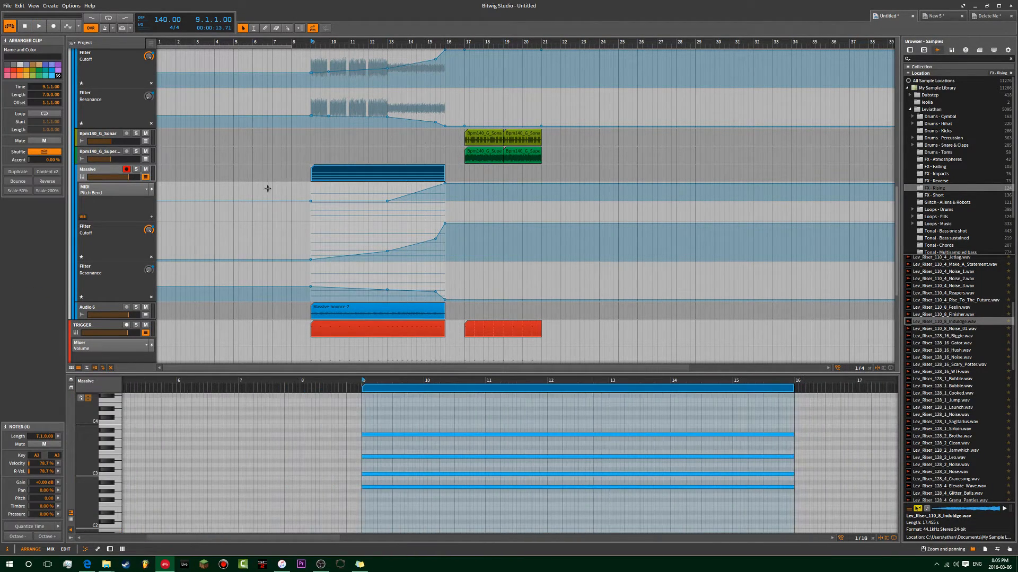
click(309, 145)
scroll(307, 189, down, 5)
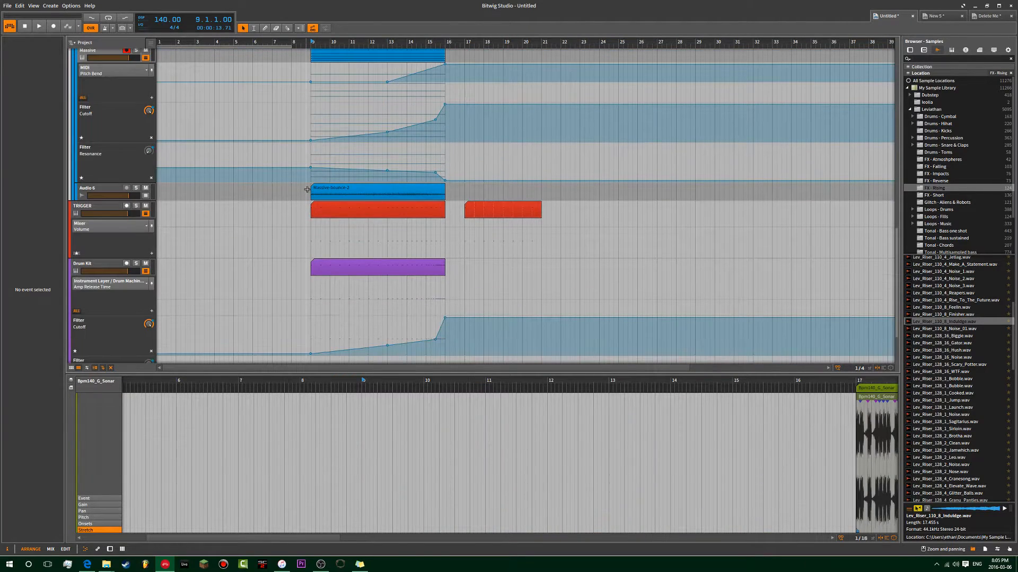
scroll(151, 161, up, 3)
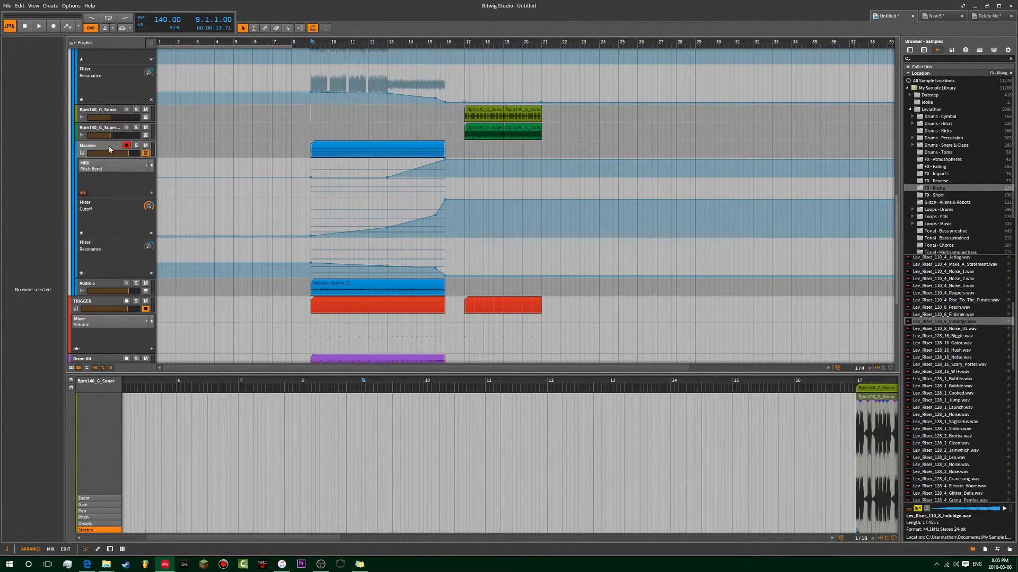
click(109, 150)
Examine the notes of the Drum Kit clip at bar 9 and compare its filter automation with the Massive track's.
scroll(296, 164, down, 8)
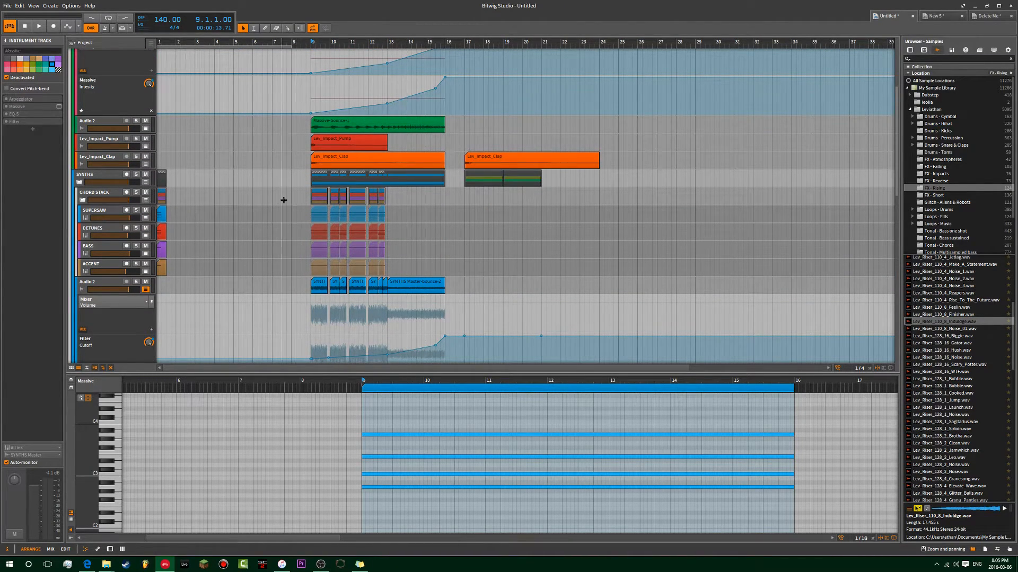
scroll(283, 200, down, 6)
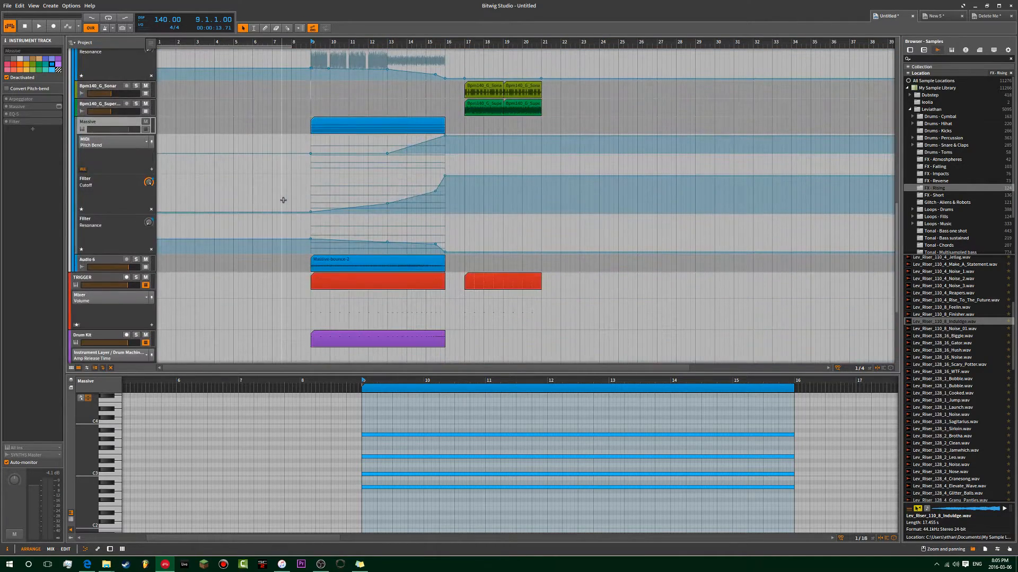
scroll(283, 200, down, 3)
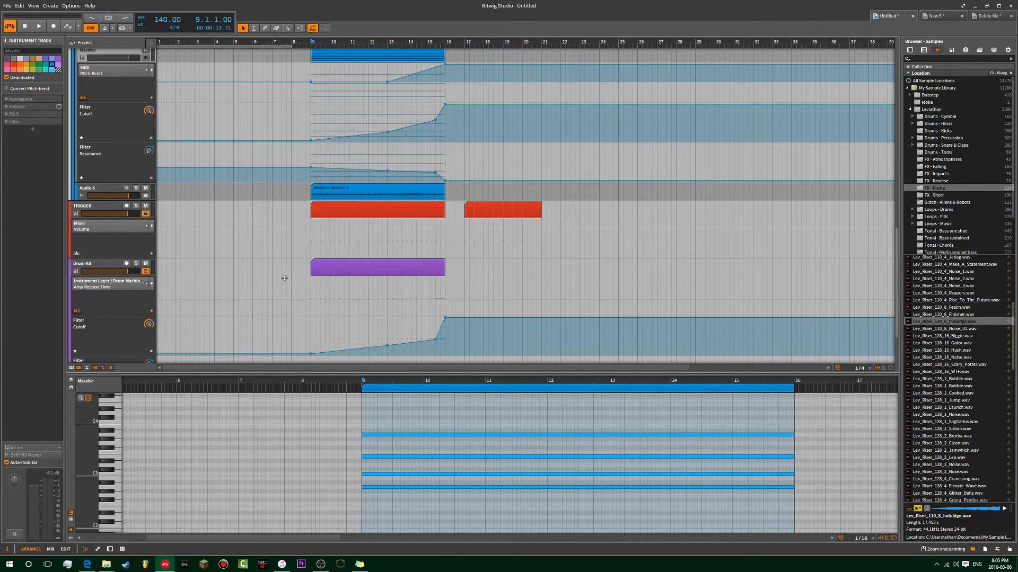
click(347, 272)
scroll(309, 249, down, 3)
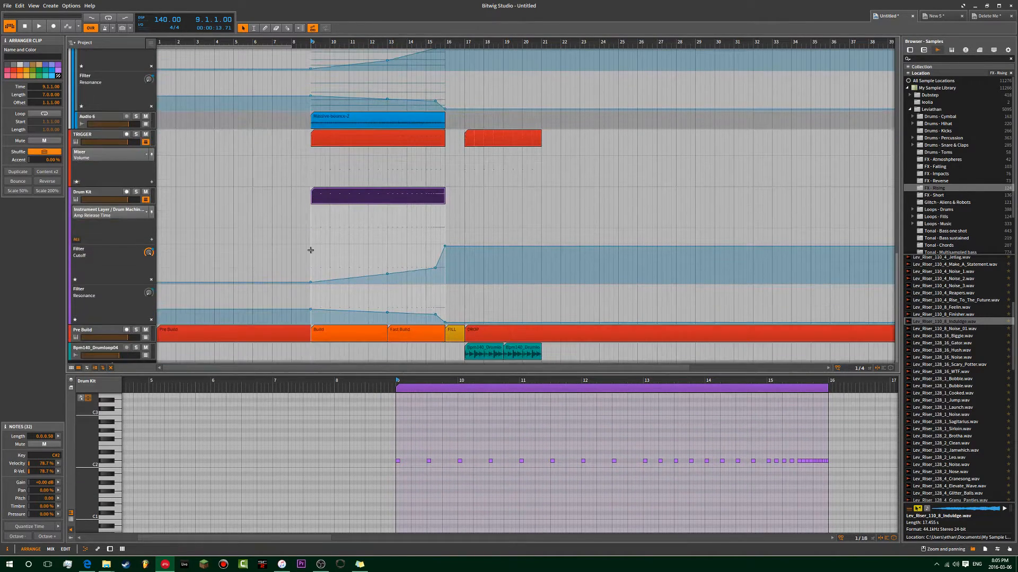
scroll(310, 250, down, 1)
scroll(311, 251, up, 7)
scroll(311, 250, down, 6)
scroll(286, 187, up, 4)
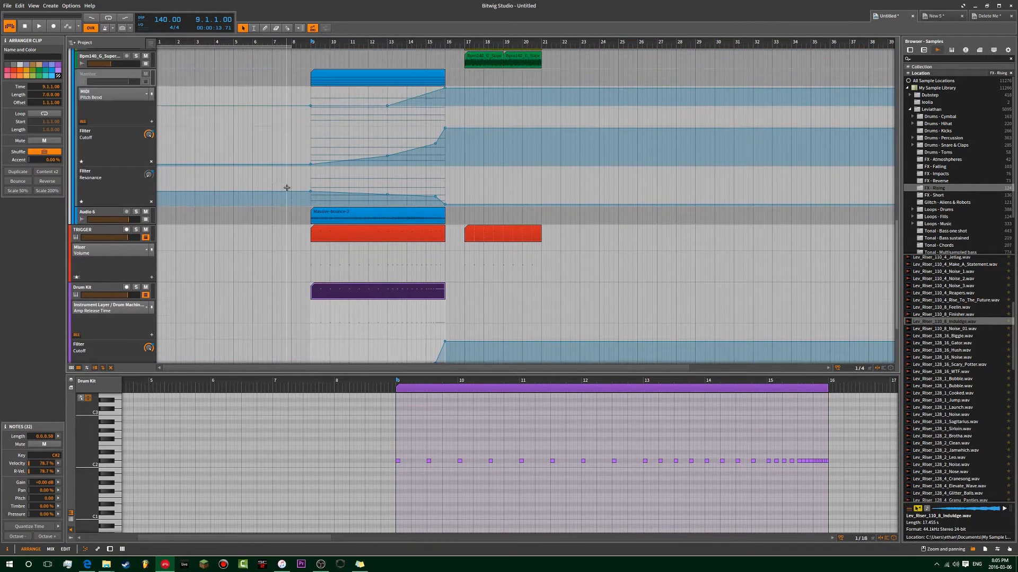
scroll(337, 256, up, 1)
Inspect the note pattern of the TRIGGER clip at bar 9, the track's Sampler device and its output routing.
click(324, 258)
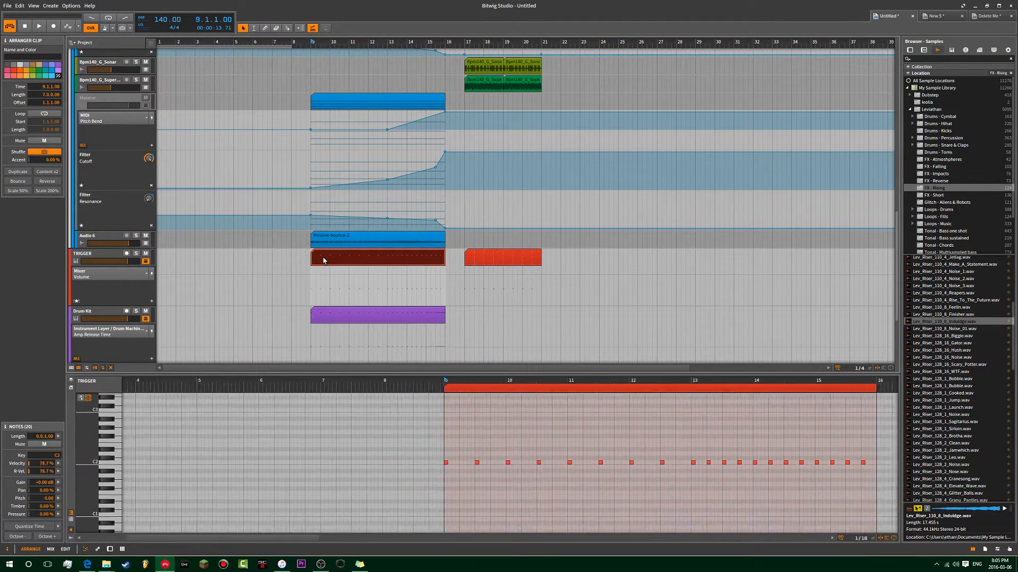
click(99, 256)
double_click(42, 107)
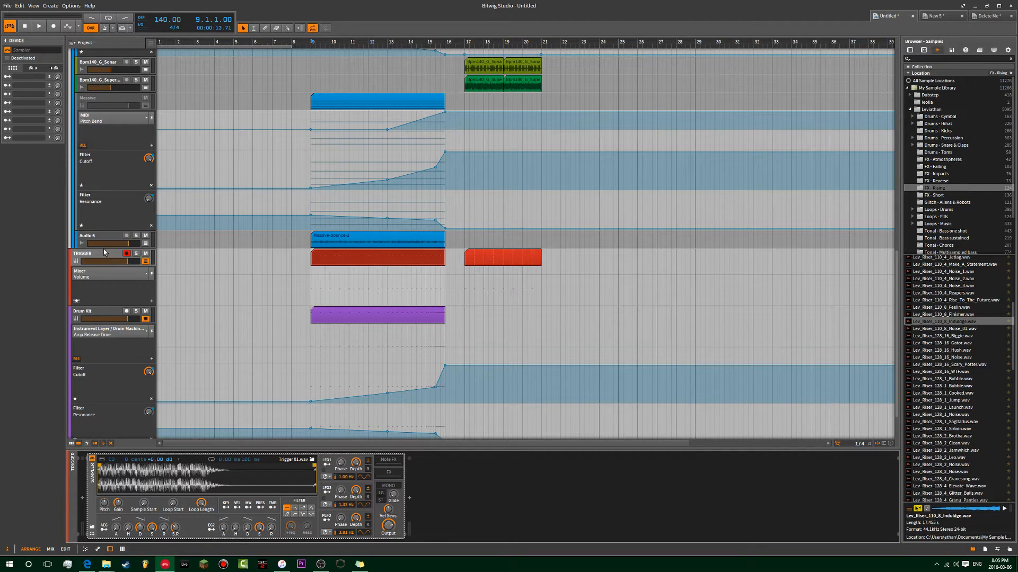
click(117, 257)
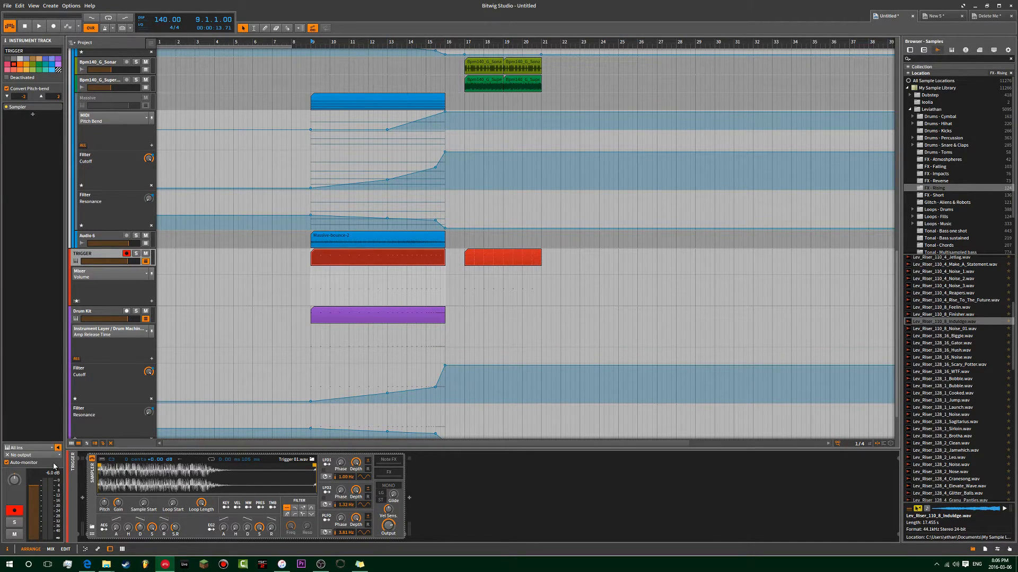
Listen to the build from bar 9 and review the FX and synth layers, including the Massive-bounce-1 clip.
key(space)
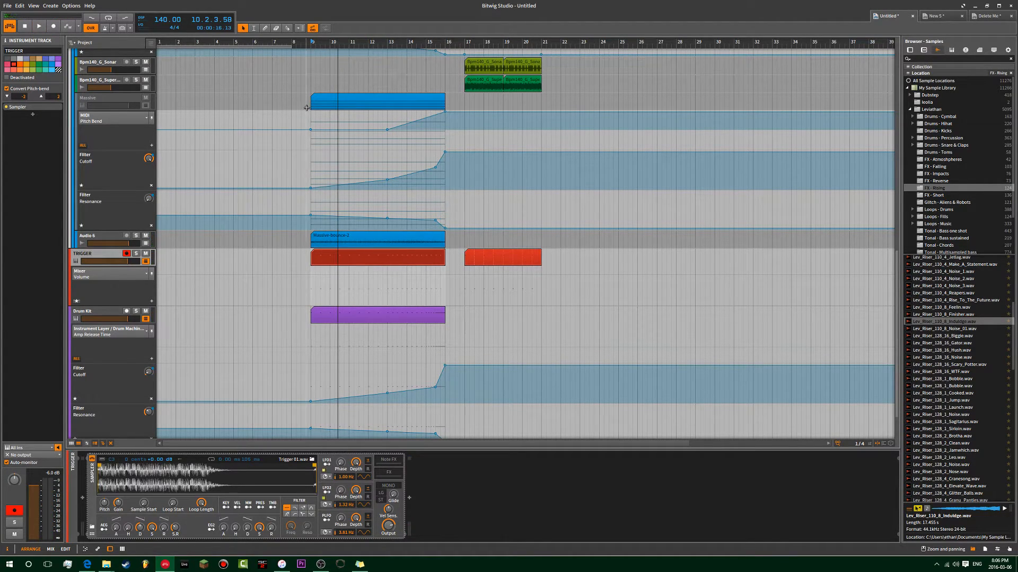
scroll(316, 175, up, 12)
scroll(316, 175, up, 7)
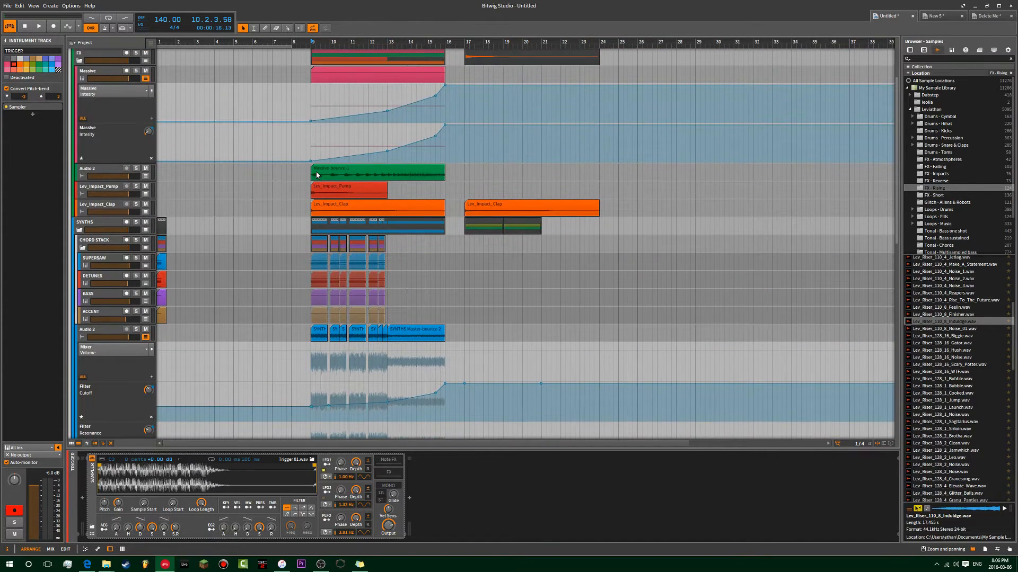
scroll(316, 175, down, 14)
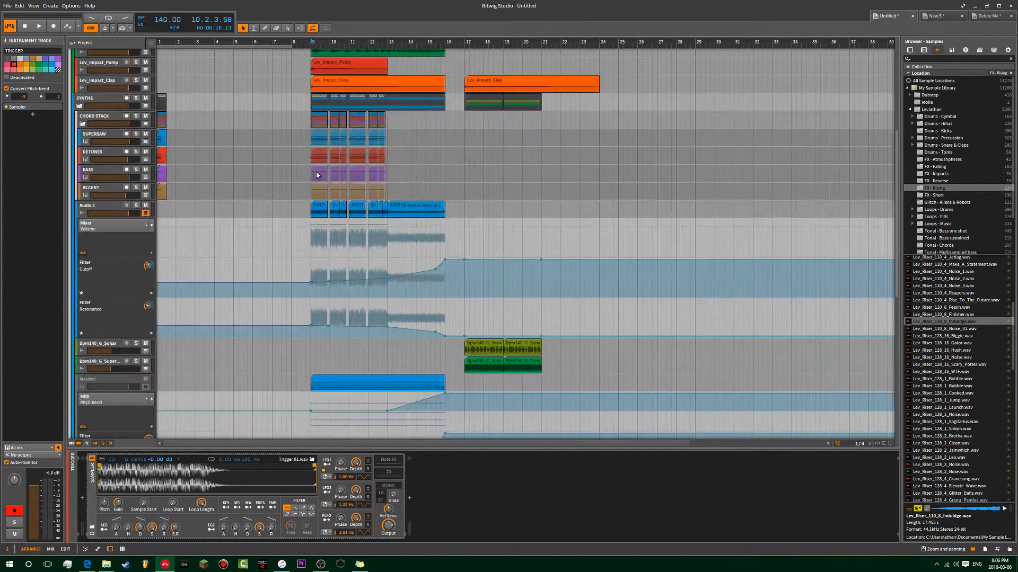
scroll(316, 171, up, 3)
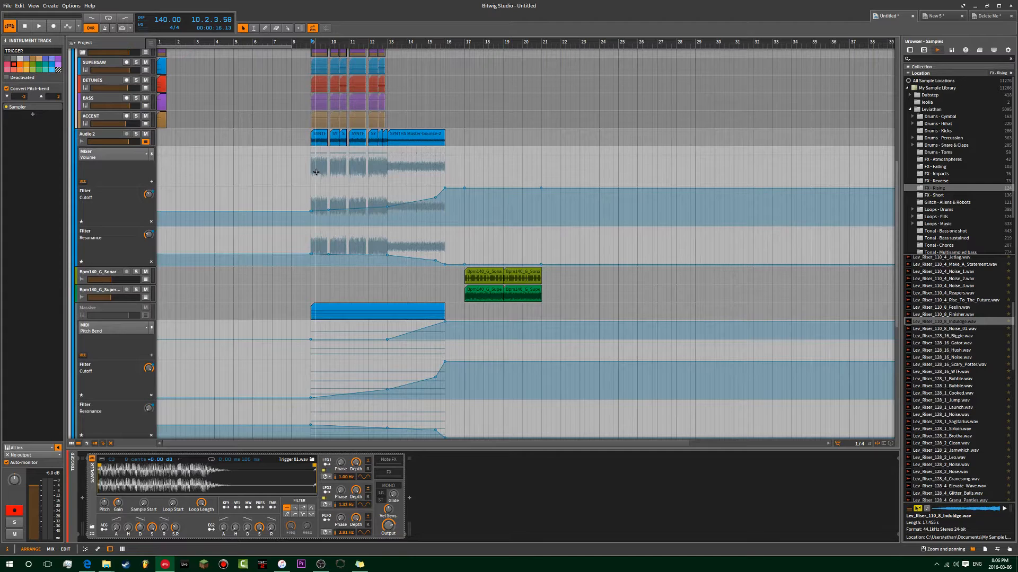
scroll(316, 171, up, 5)
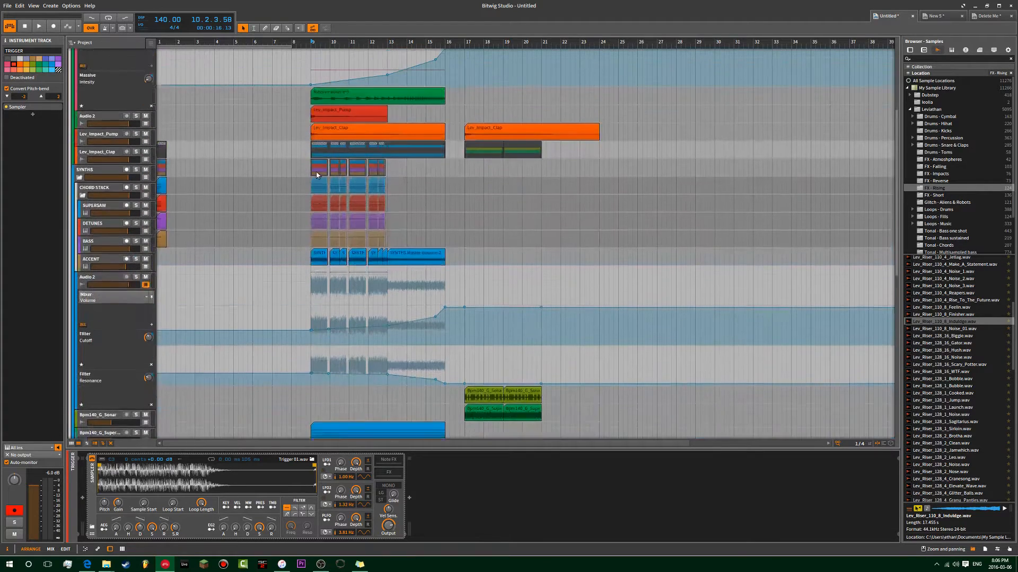
click(329, 101)
scroll(334, 165, down, 9)
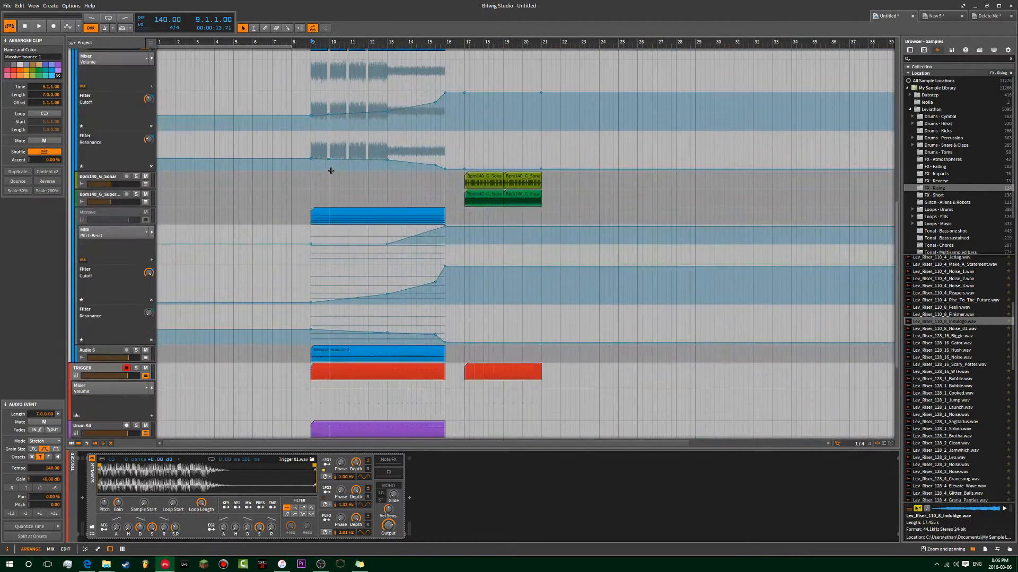
scroll(332, 194, down, 8)
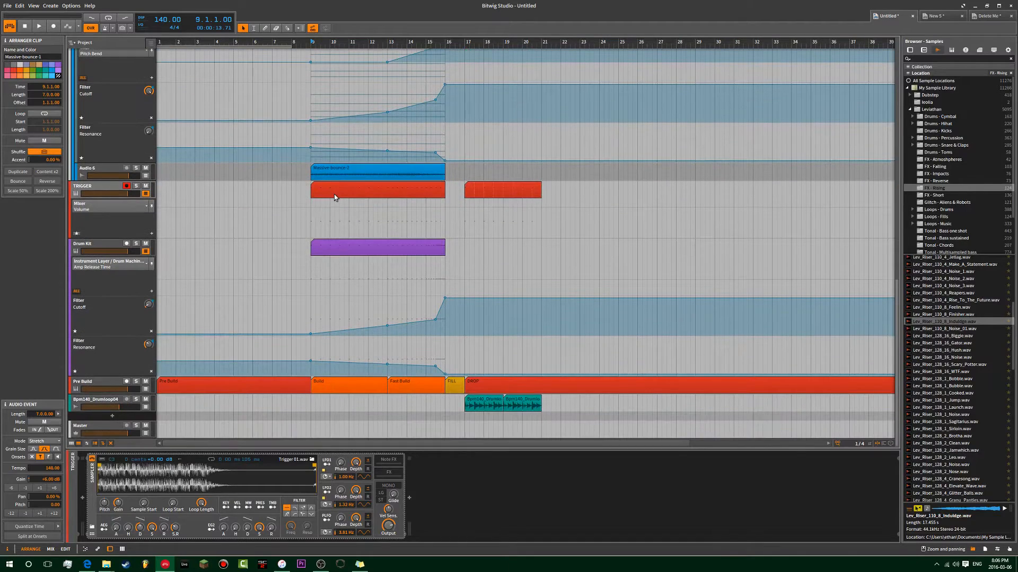
click(311, 225)
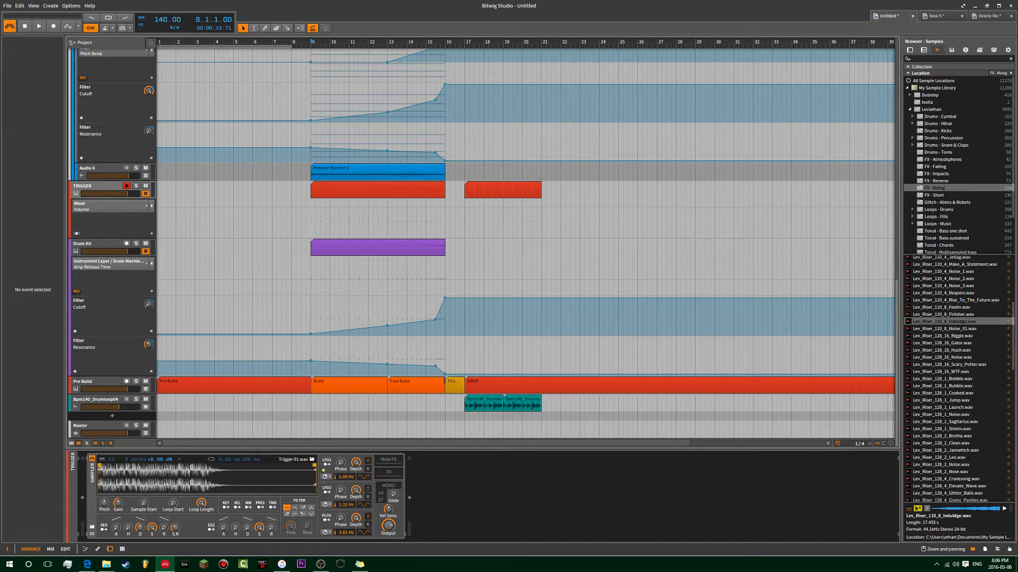
Shorten the Fast Build clip to two bars and copy the one-bar Fastest clip from the New 5 project to bar 15.
drag(444, 387, 420, 387)
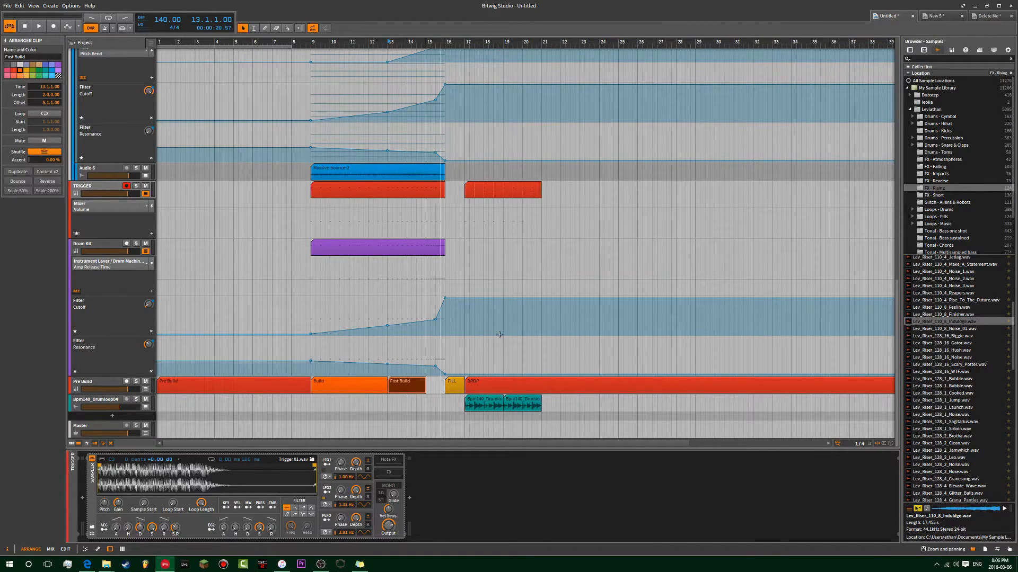
click(985, 16)
click(951, 16)
click(375, 59)
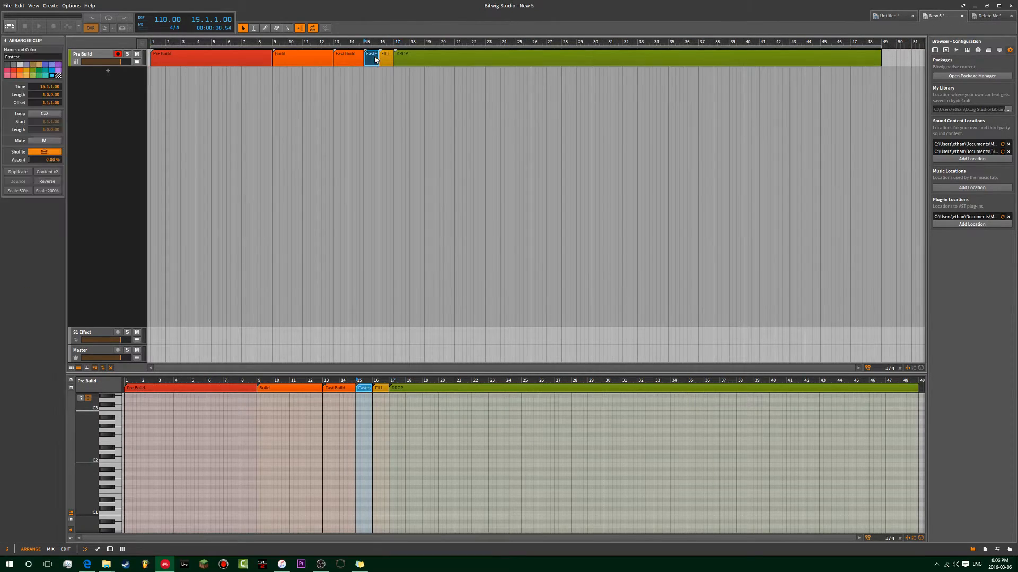
click(879, 16)
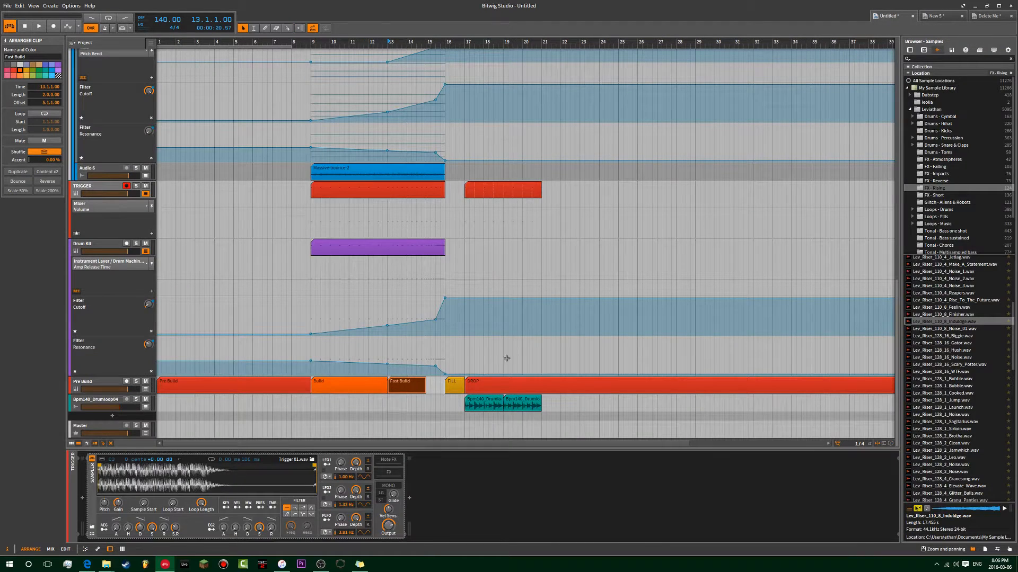
click(427, 386)
key(ctrl+v)
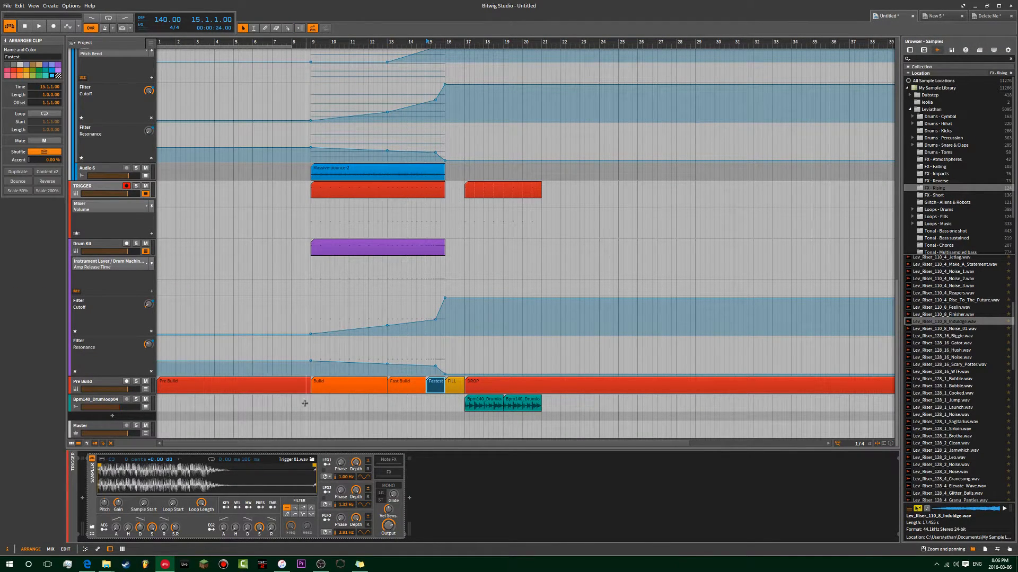
Listen to the Fastest section from bar 15, and play the full arrangement from bar 9 through the fill into the drop.
click(310, 400)
key(space)
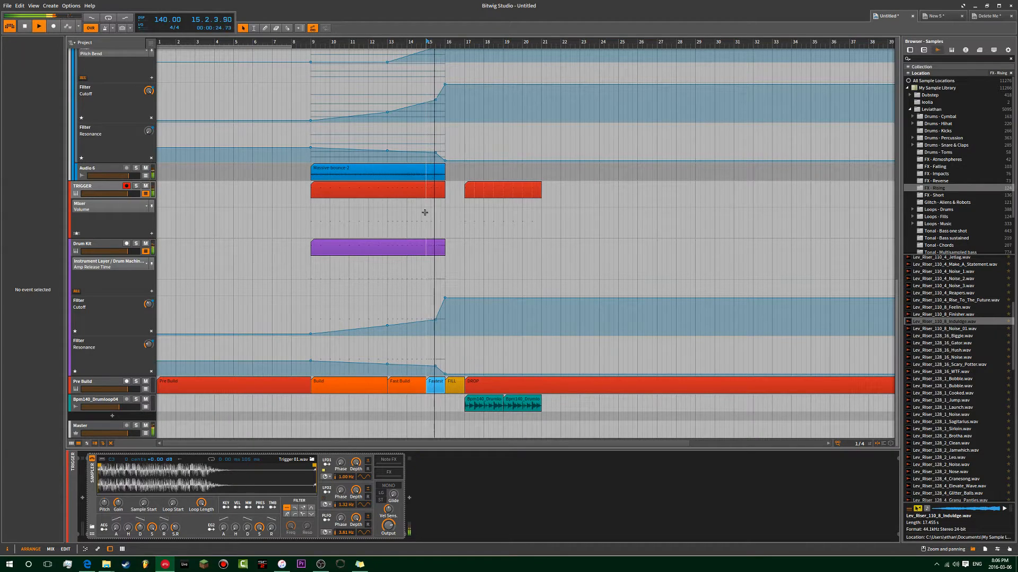
key(space)
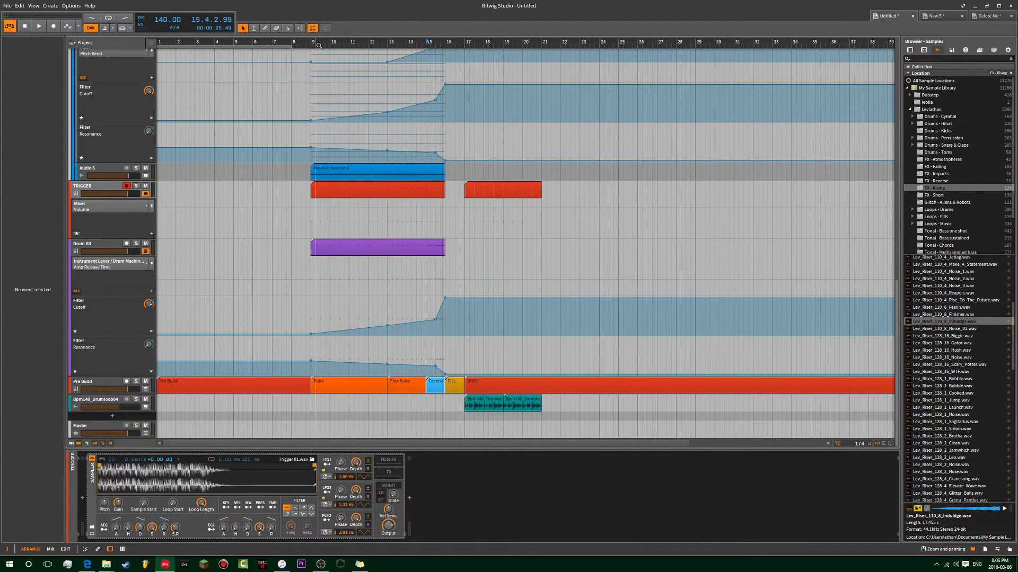
click(313, 42)
key(space)
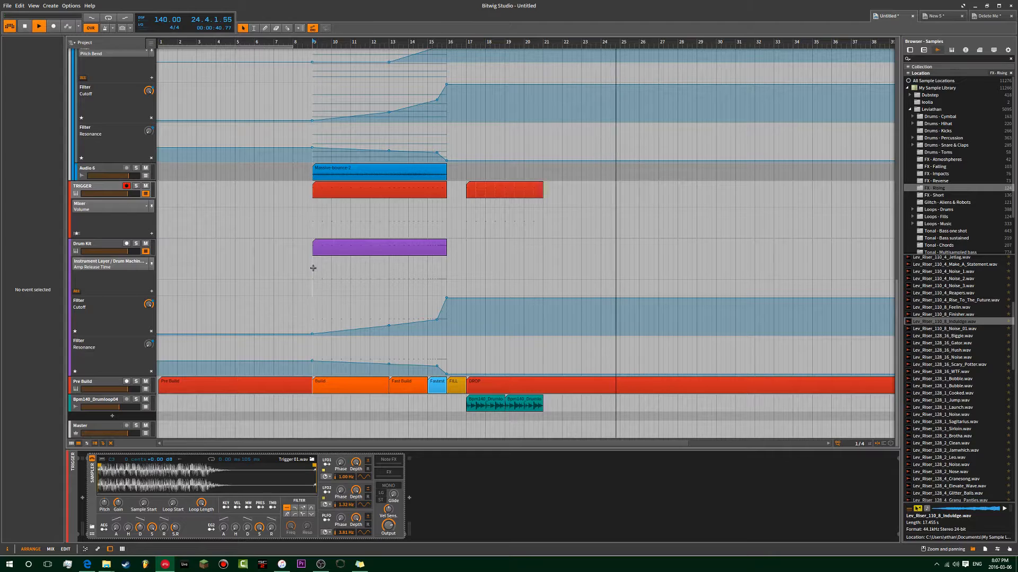
Review the FX, synth and trigger layers of the arrangement and play the build from bar 9.
scroll(313, 267, up, 15)
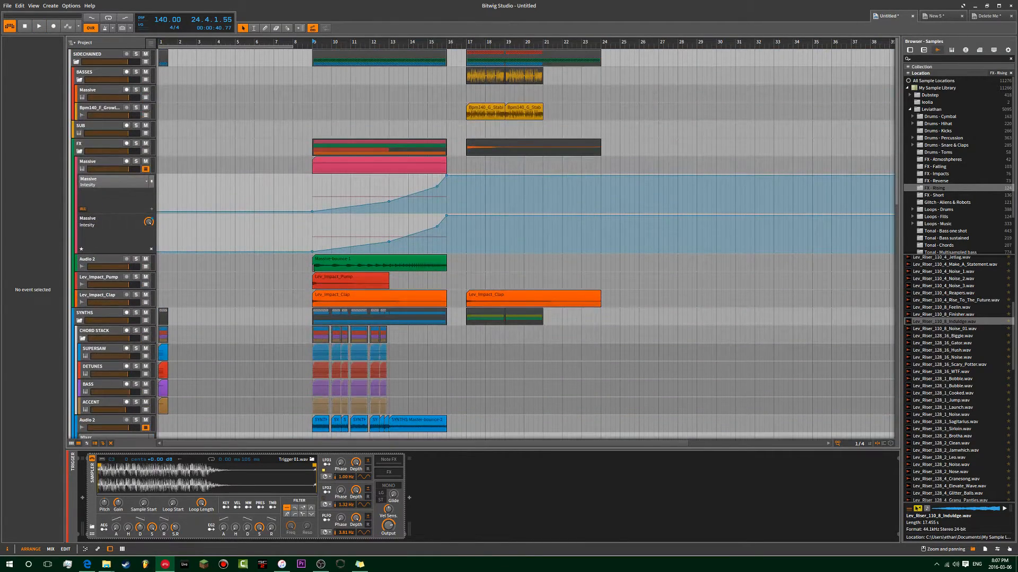
scroll(313, 268, down, 9)
scroll(313, 268, up, 9)
scroll(313, 269, down, 1)
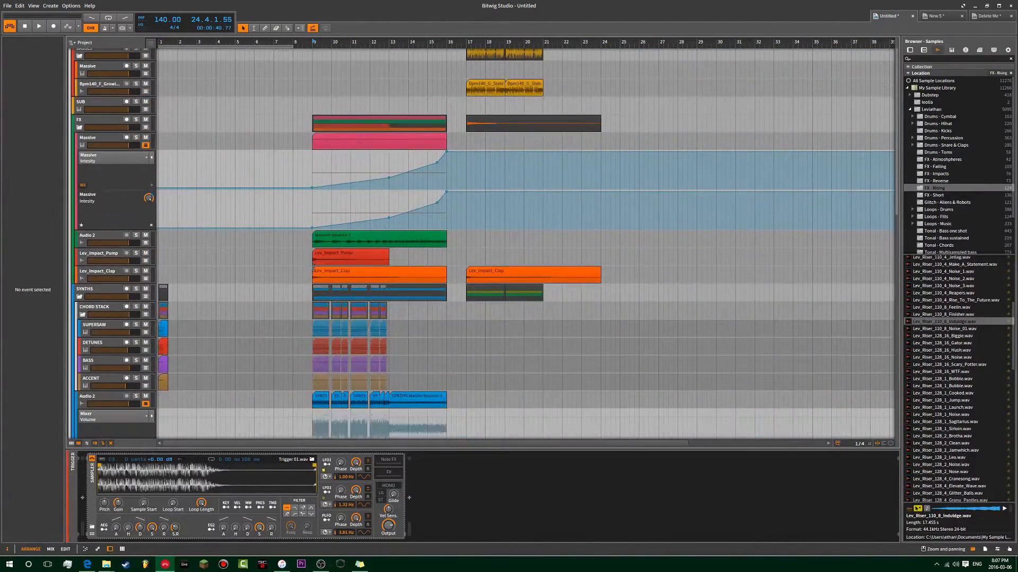
key(space)
scroll(314, 80, up, 1)
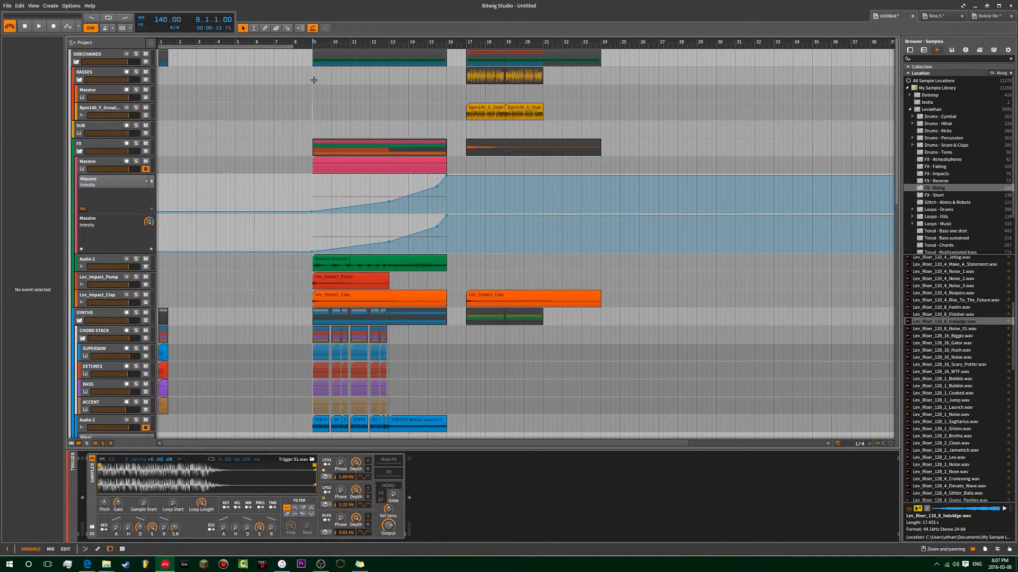
scroll(304, 233, down, 15)
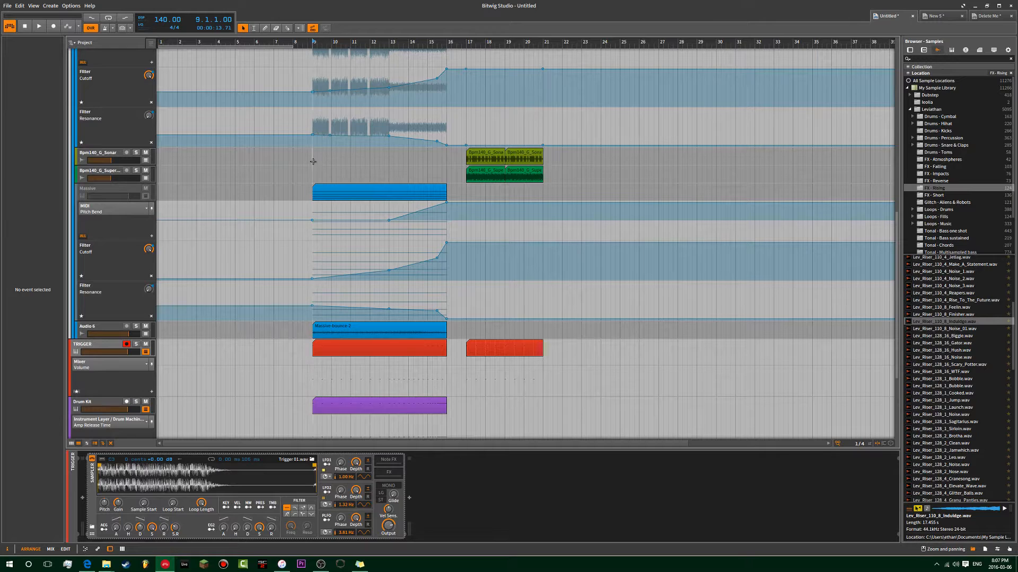
key(space)
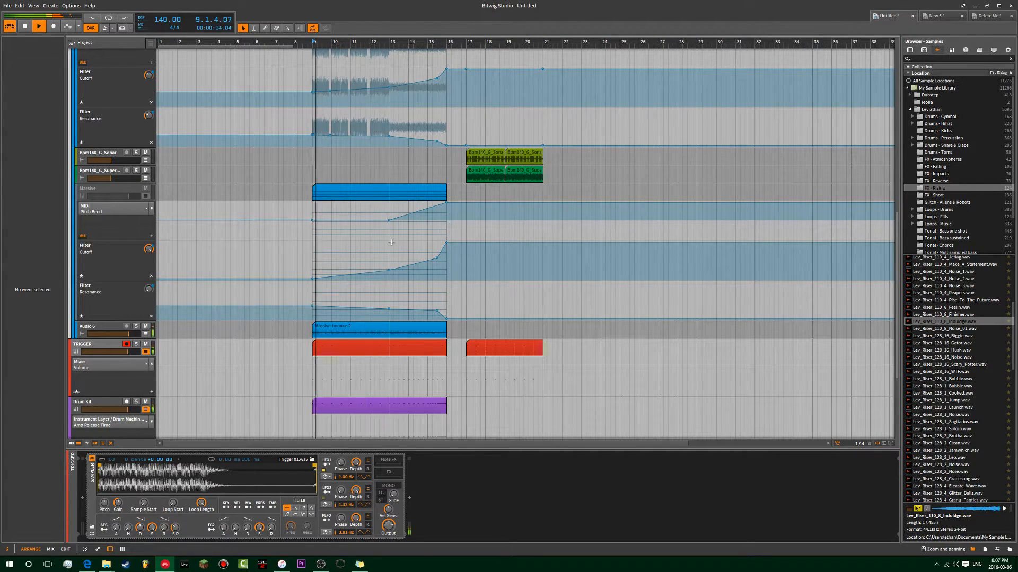
Close the New 5 project.
click(936, 17)
scroll(678, 154, down, 5)
click(612, 156)
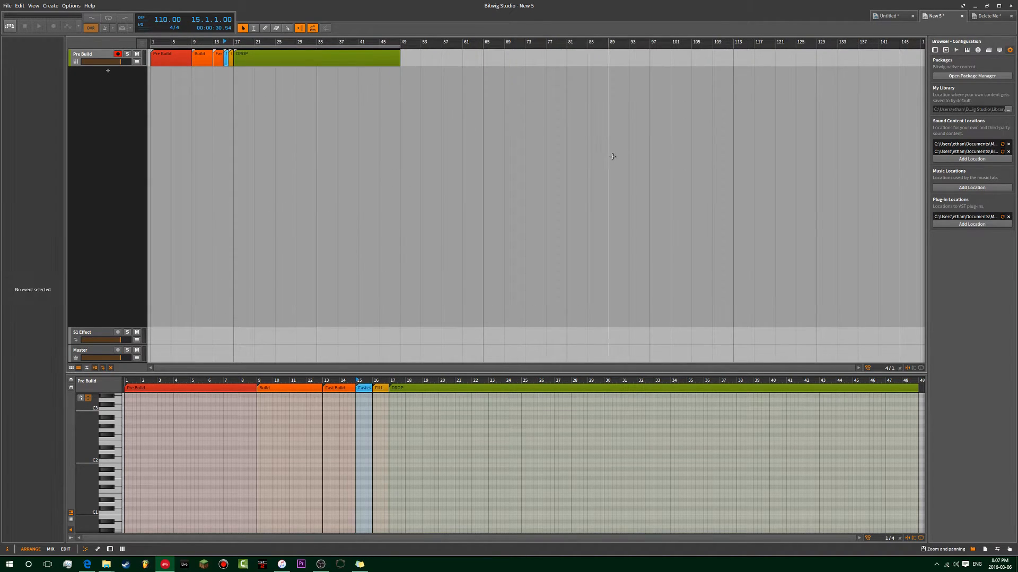
click(961, 16)
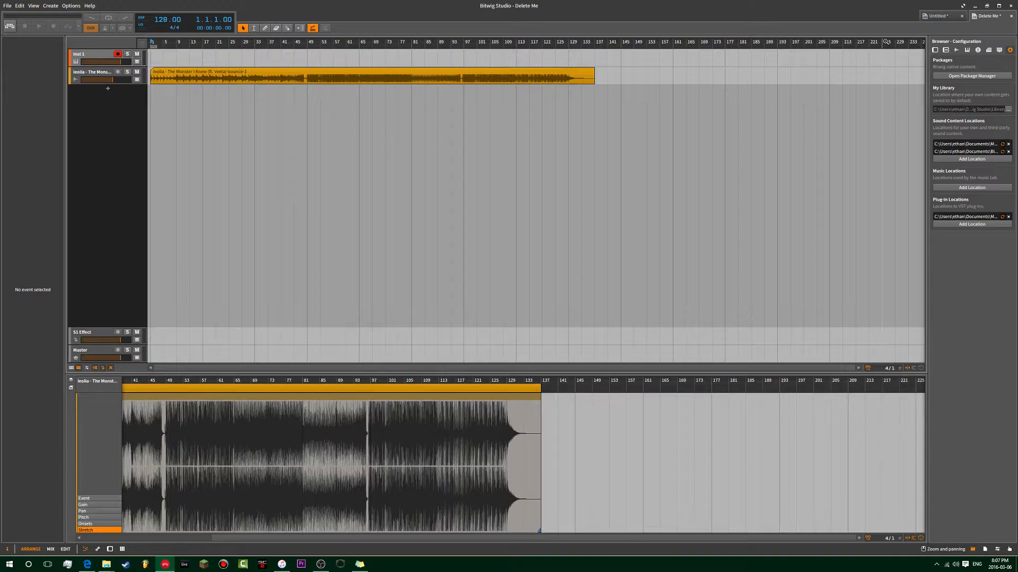
Return to the Untitled project, stop playback and examine the one-bar fill gap at bar 16 before the drop.
click(928, 18)
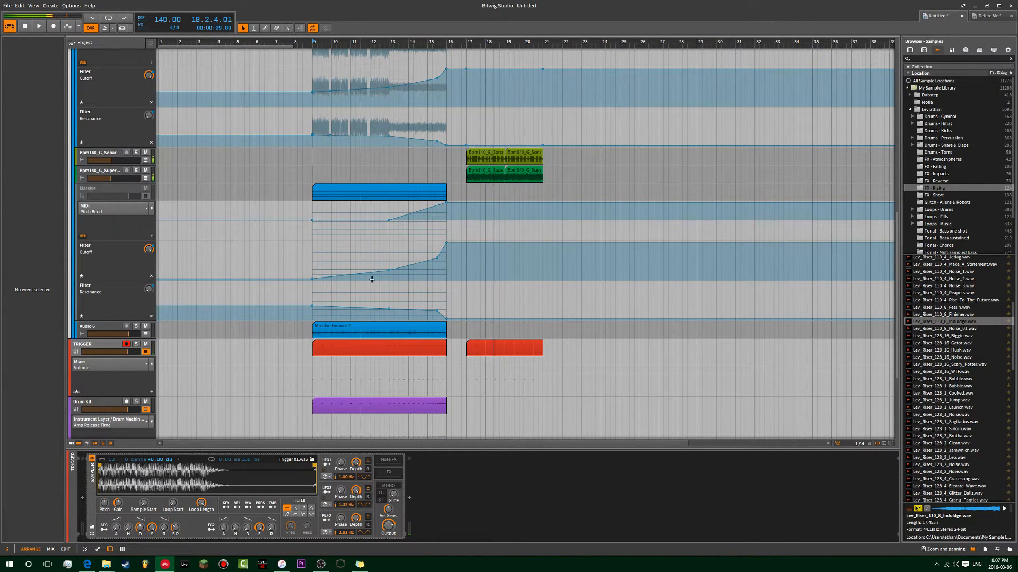
key(space)
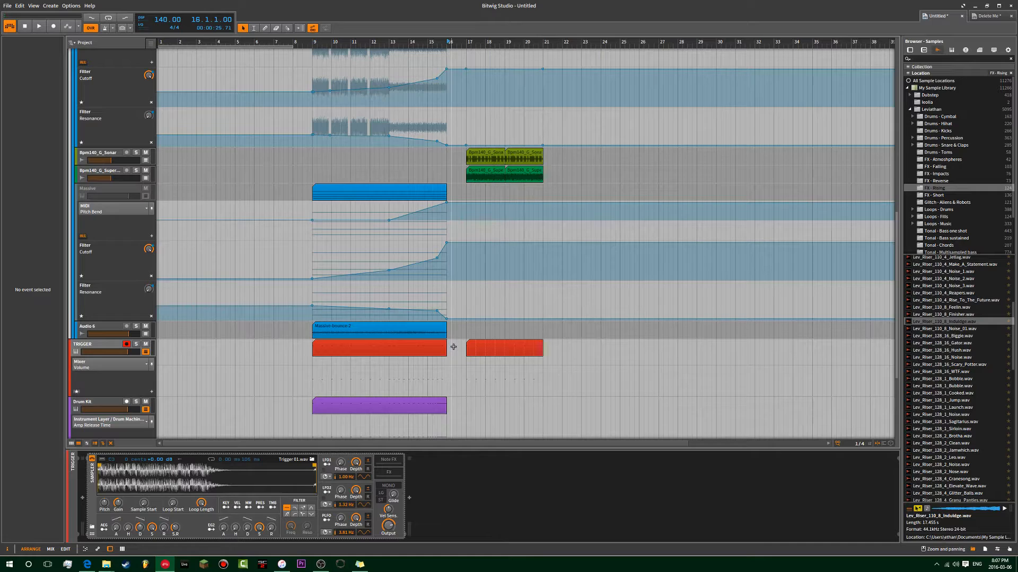
scroll(449, 347, up, 4)
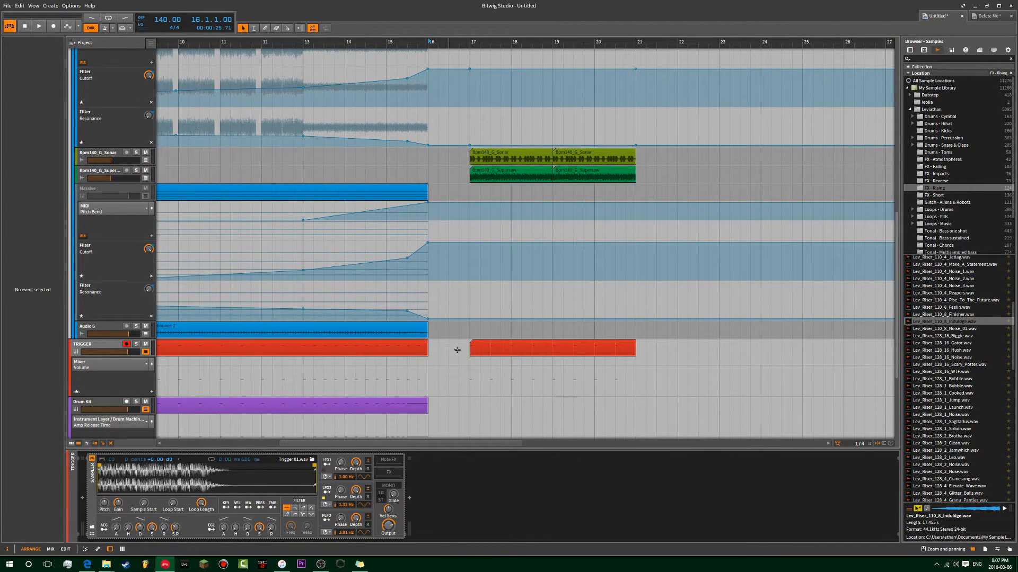
Switch to the Delete Me project and listen to The Monster I Know from bar 33 through the build into the drop.
click(999, 17)
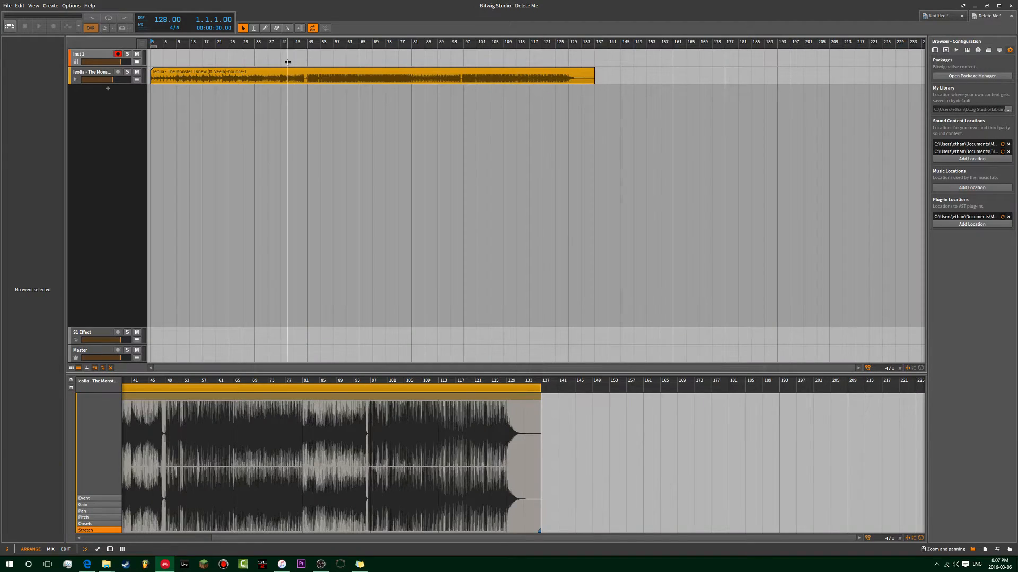
scroll(447, 212, up, 3)
click(349, 42)
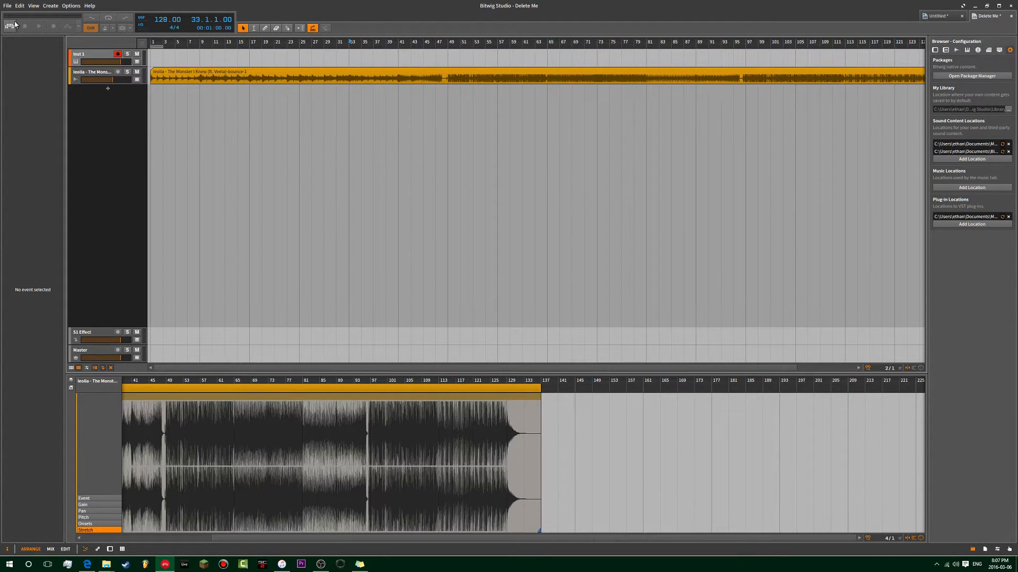
key(space)
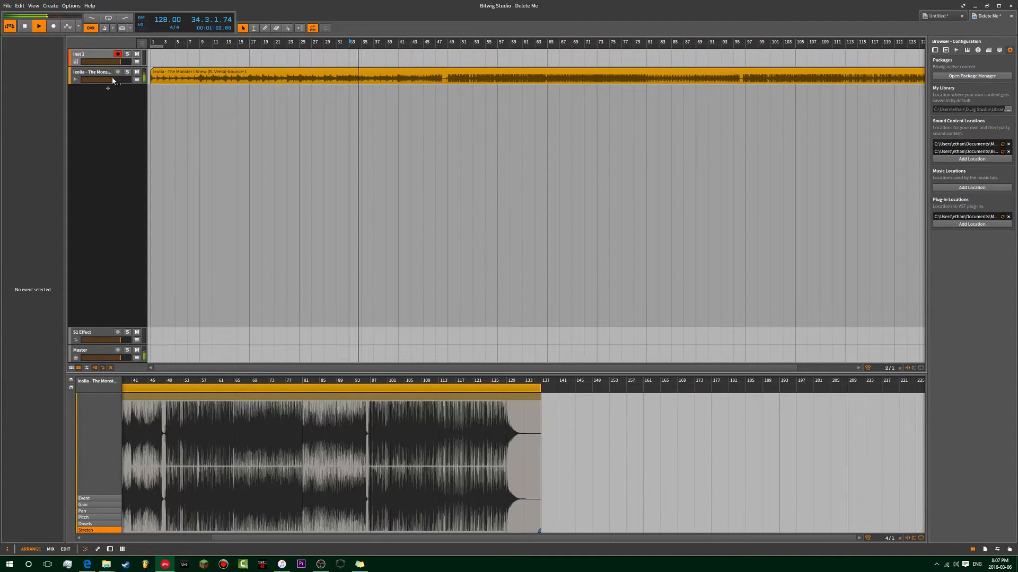
mouse_move(113, 79)
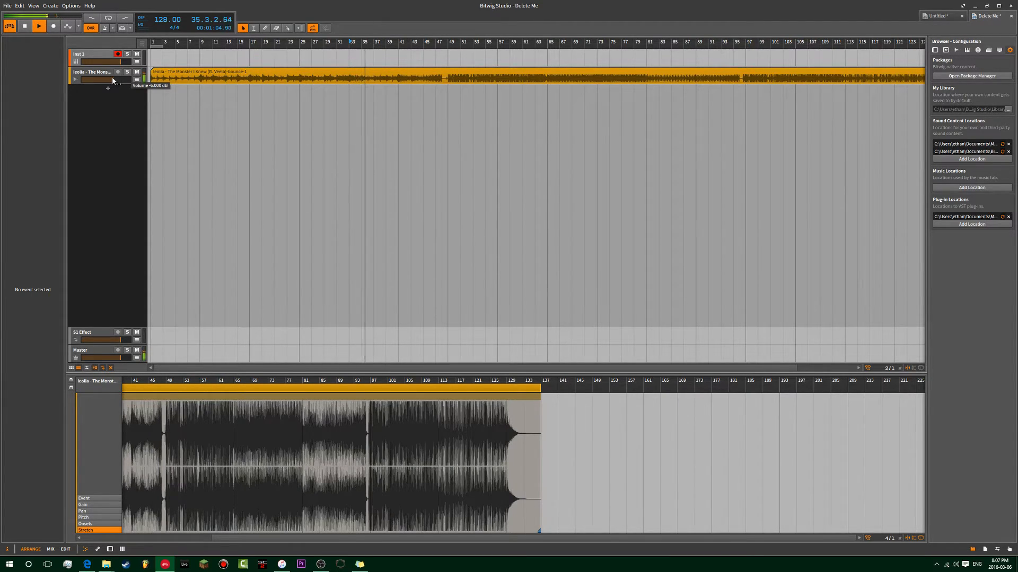
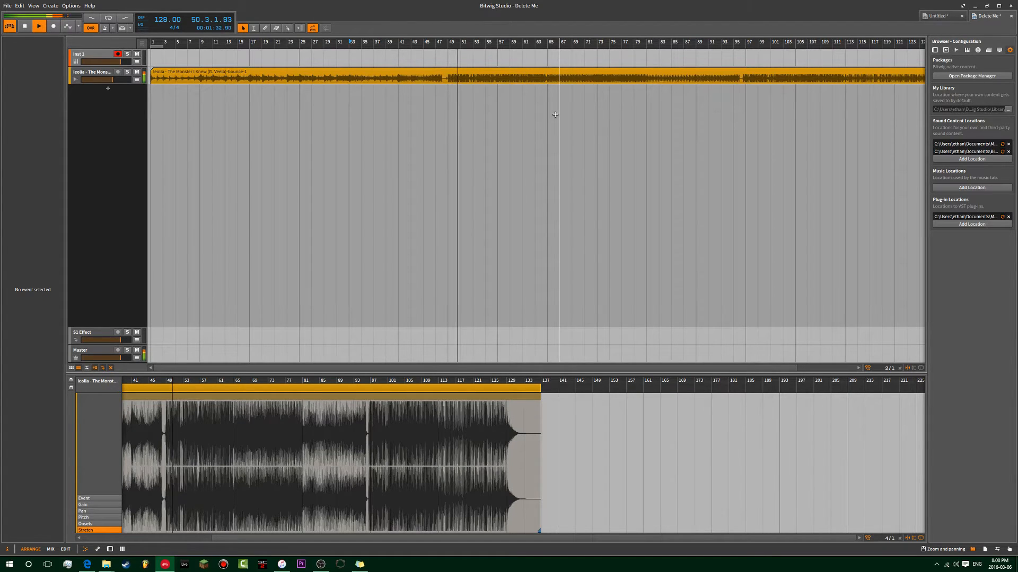
key(space)
Return to the Untitled project and add a new instrument track at the end of the SYNTHS group, below Audio 6.
click(936, 16)
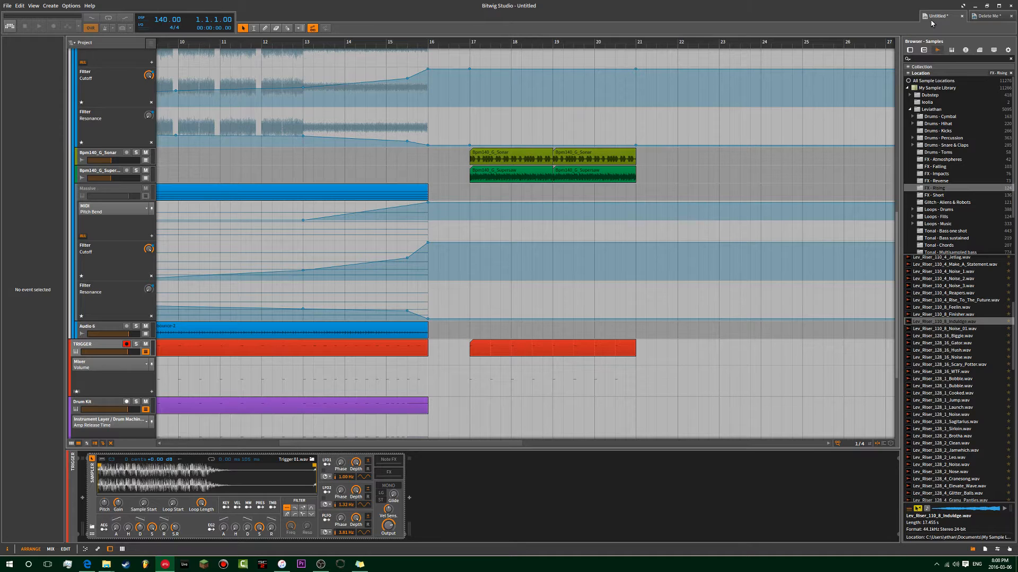
scroll(428, 230, down, 5)
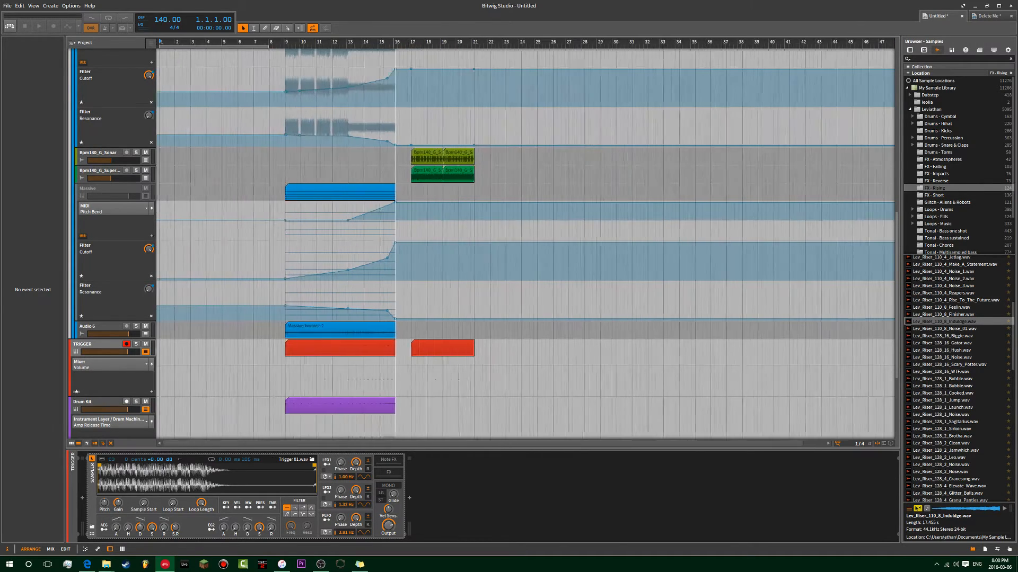
scroll(452, 230, down, 5)
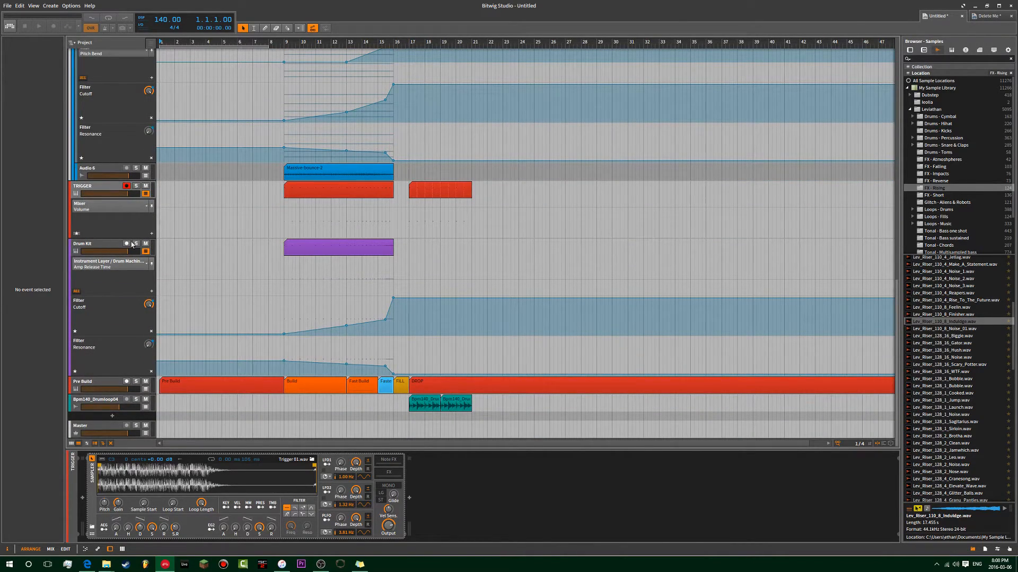
scroll(265, 233, up, 10)
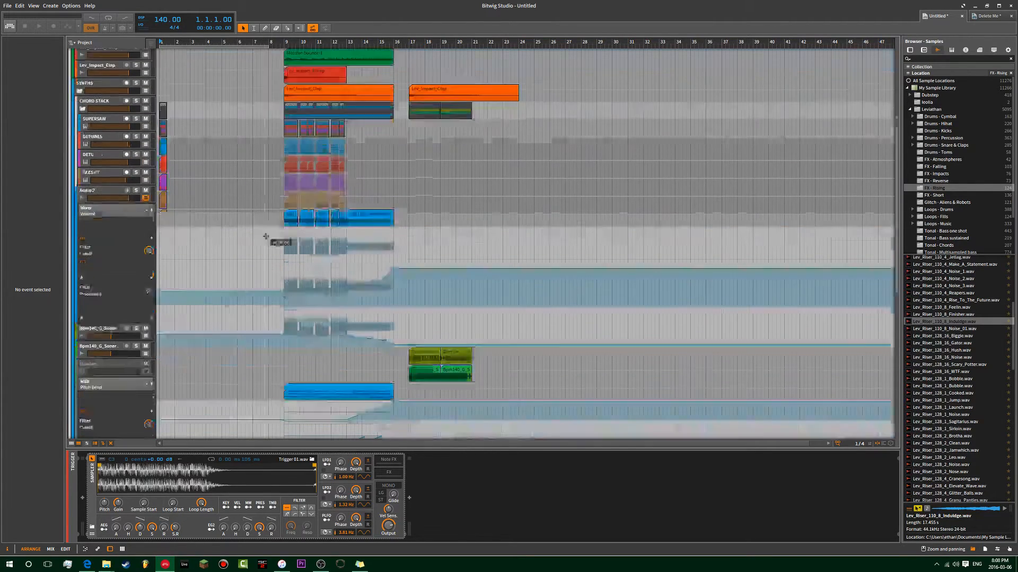
scroll(106, 148, up, 3)
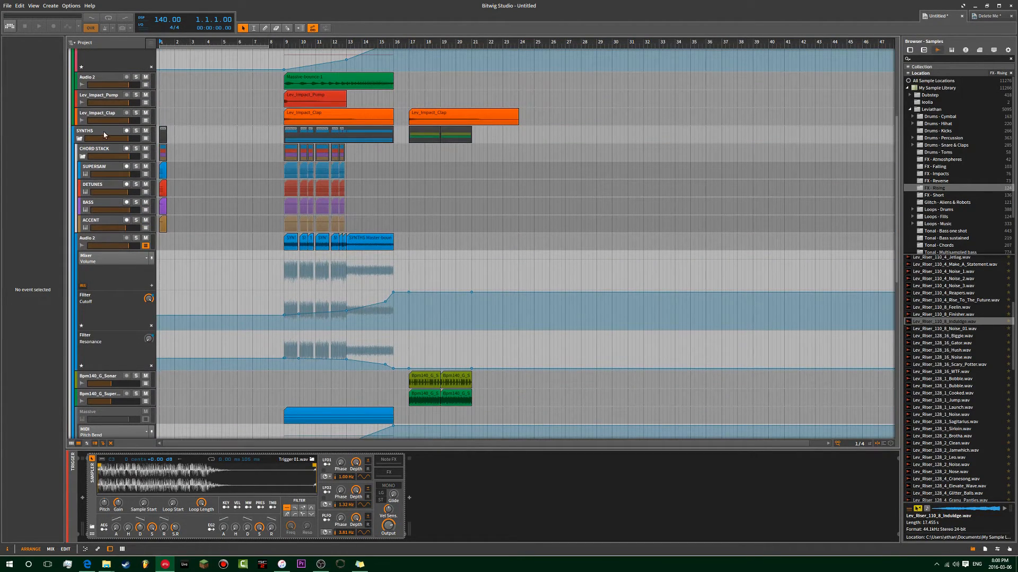
click(107, 132)
key(ctrl+t)
scroll(436, 247, down, 7)
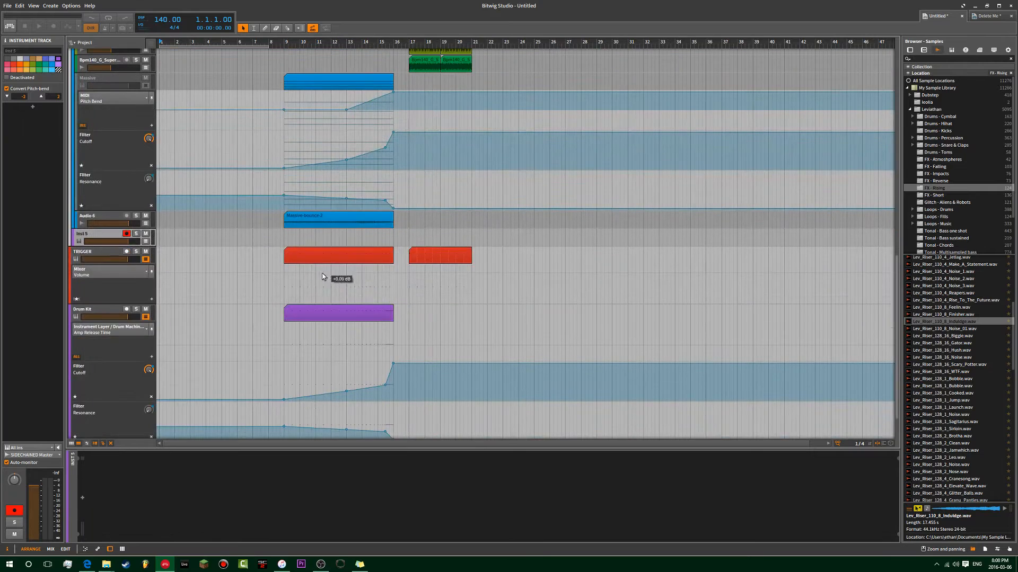
drag(94, 236, 94, 227)
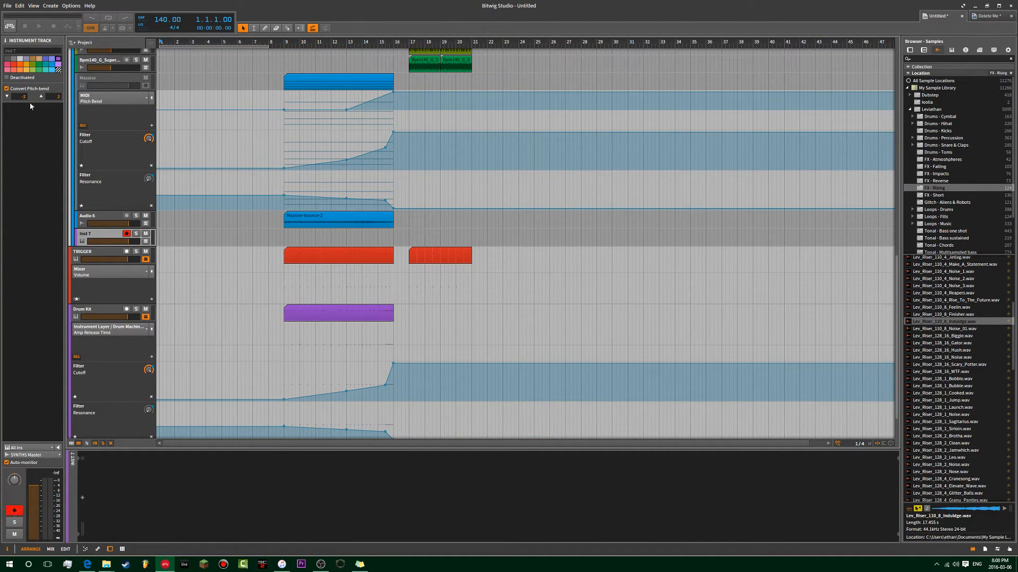
click(32, 107)
text(mas)
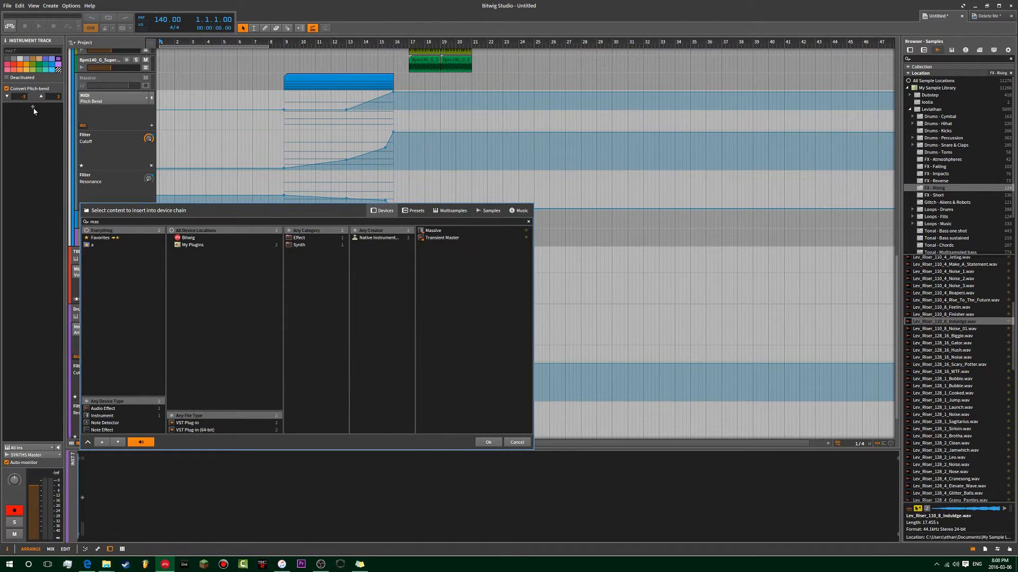
double_click(443, 232)
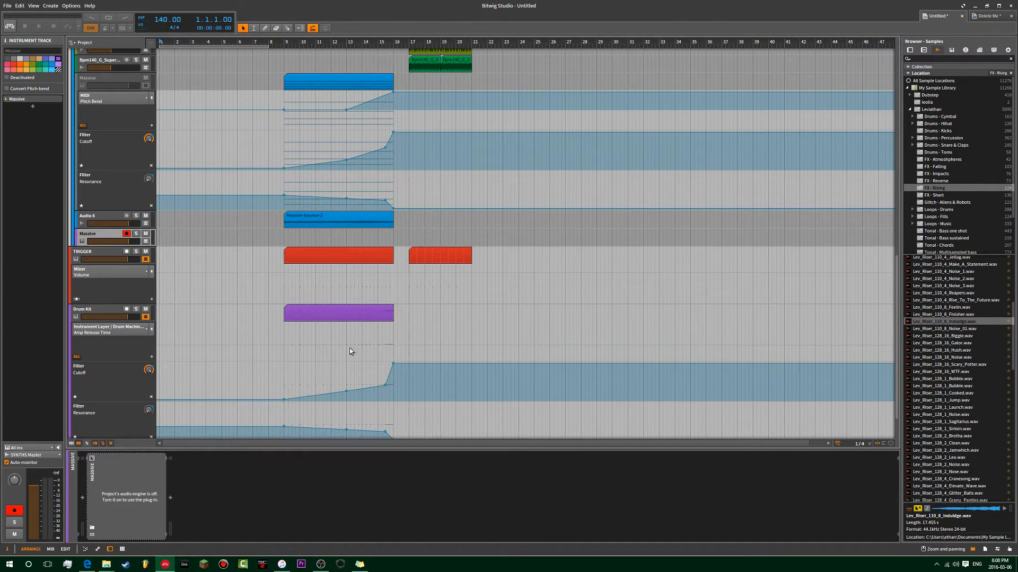
click(94, 501)
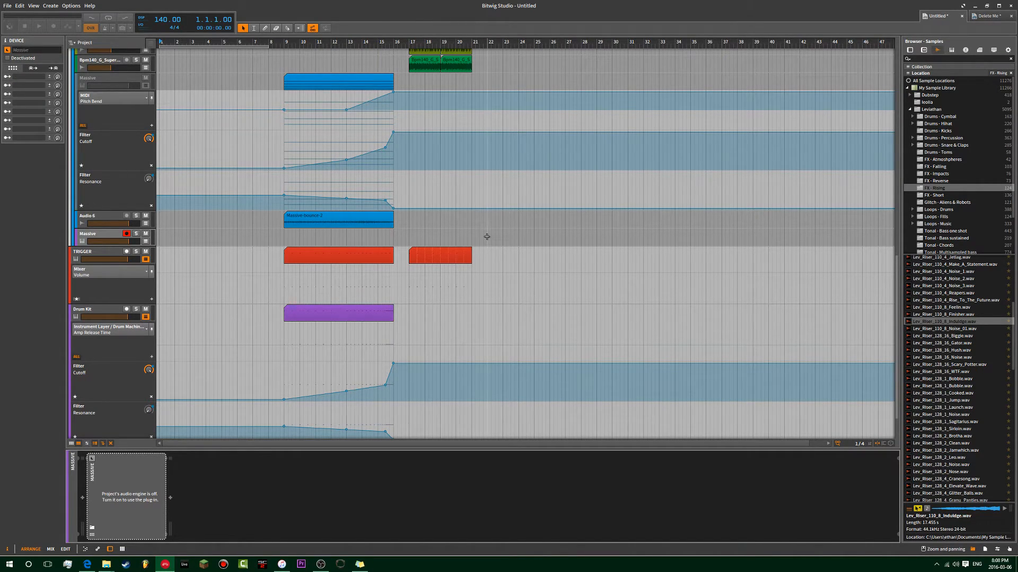
click(263, 336)
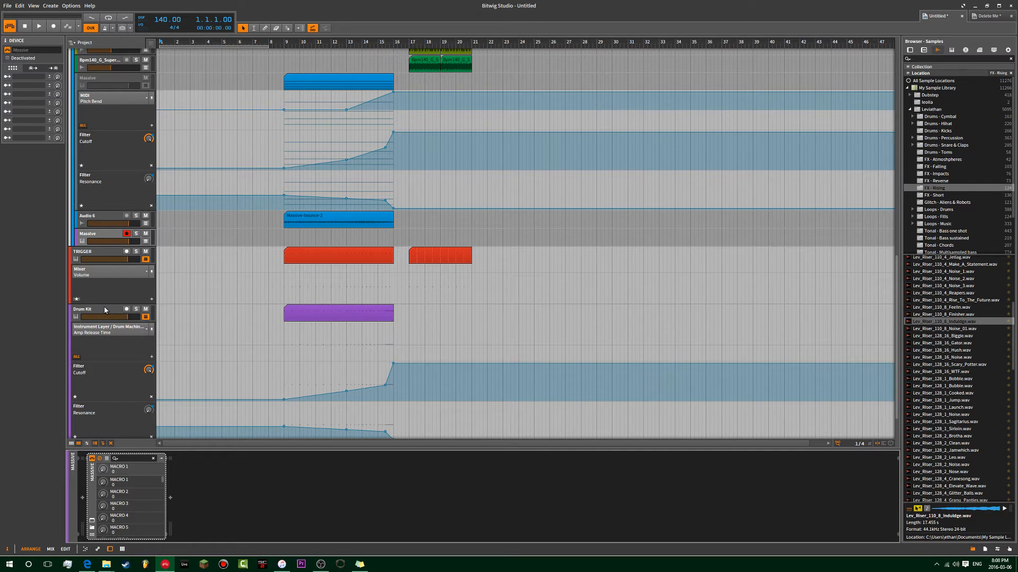
click(101, 234)
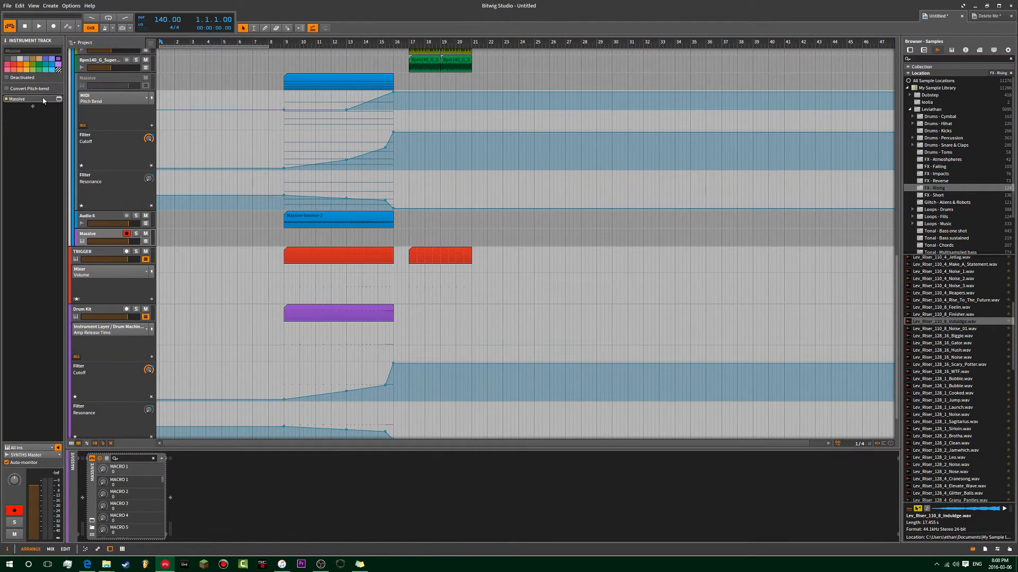
key(Delete)
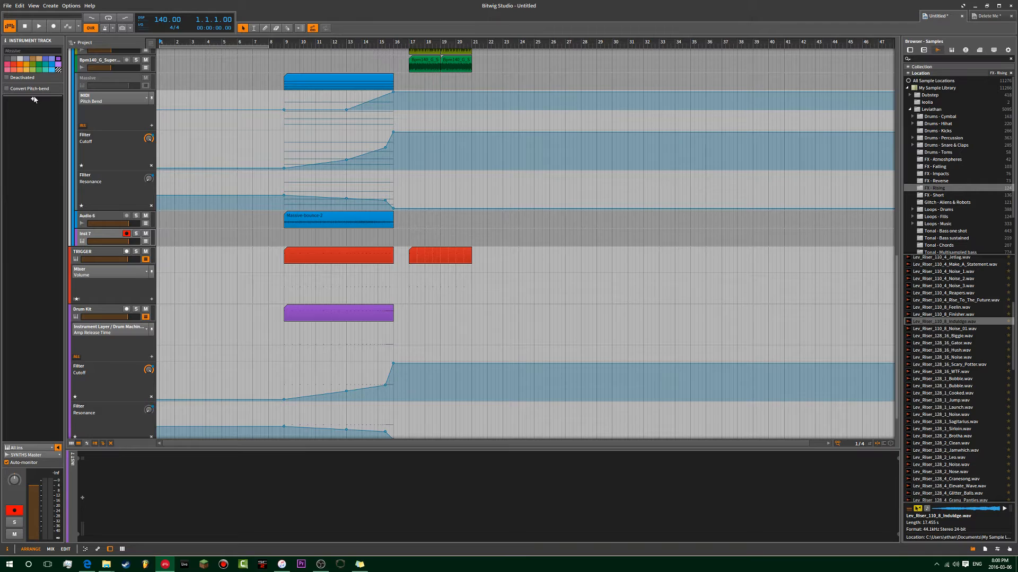
Insert IL Harmor on the new instrument track and move its plug-in window clear for editing.
click(34, 99)
text(ha)
double_click(432, 251)
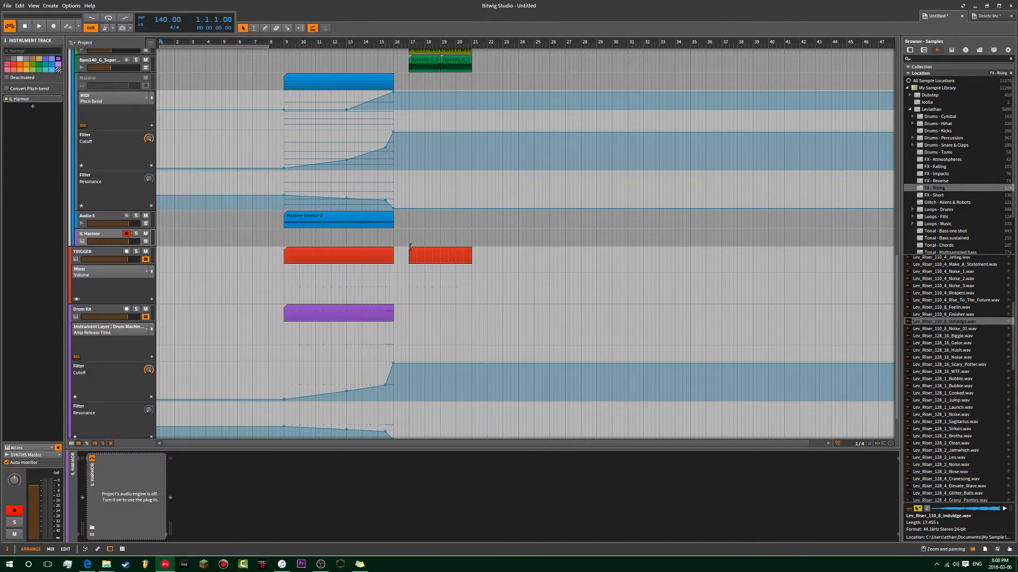
drag(621, 106, 262, 77)
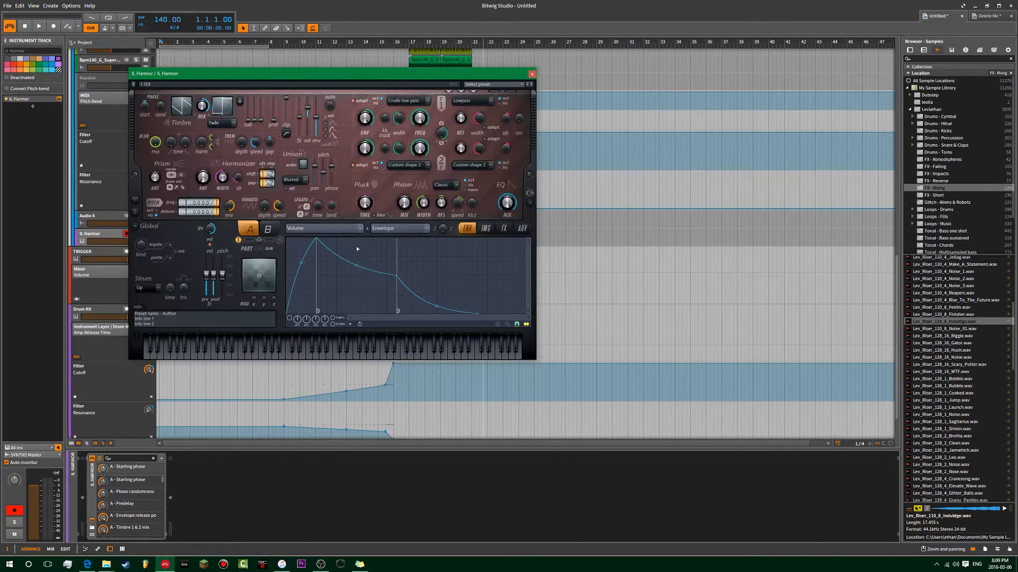
Enable Harmor's Pitch envelope and reshape it into a short two-point rise.
click(344, 228)
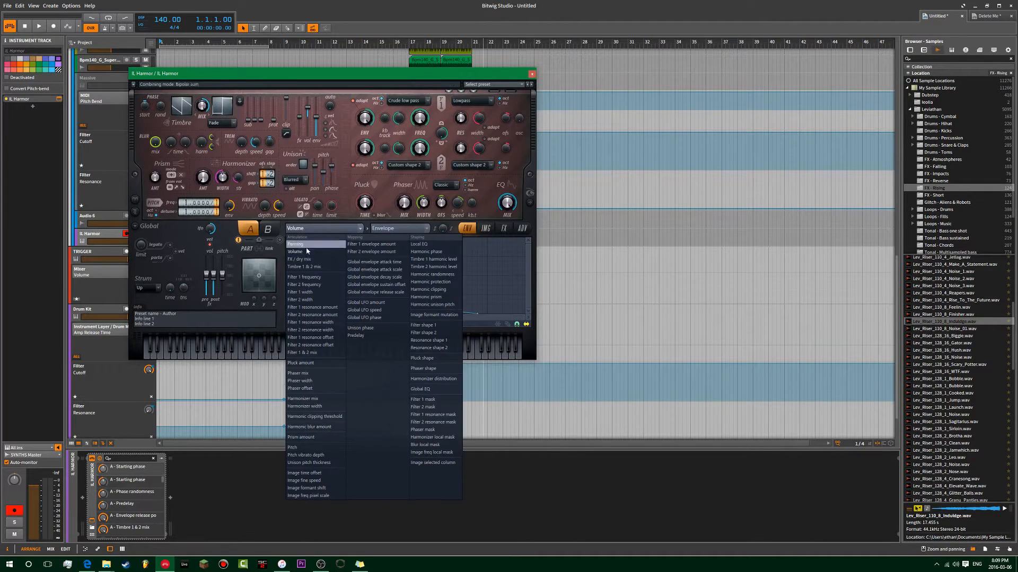
click(316, 449)
drag(317, 262, 310, 245)
drag(349, 285, 347, 322)
click(289, 318)
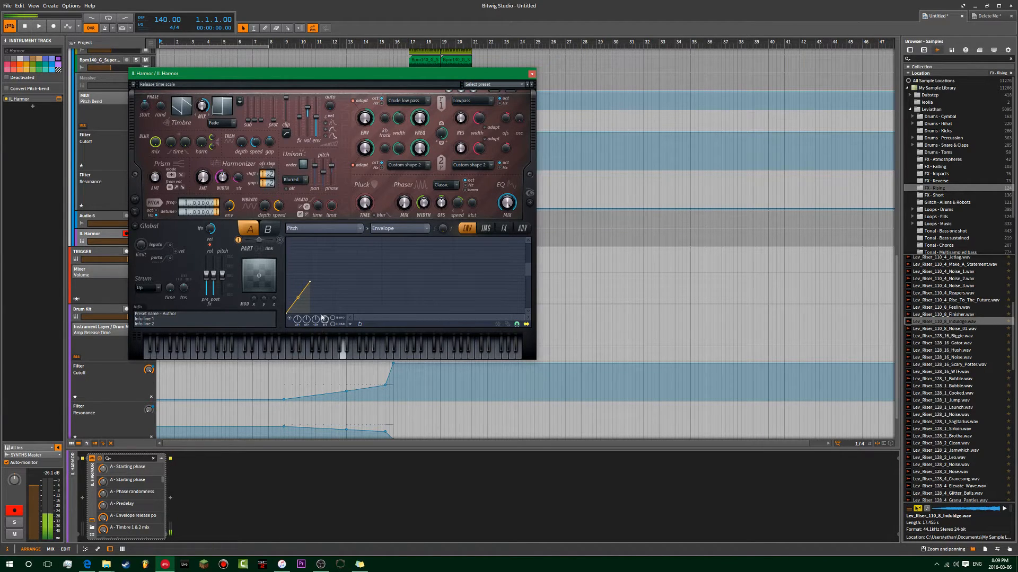
Lower a global volume slider in Harmor and turn the pitch envelope into a longer, straight rise.
drag(310, 282, 299, 284)
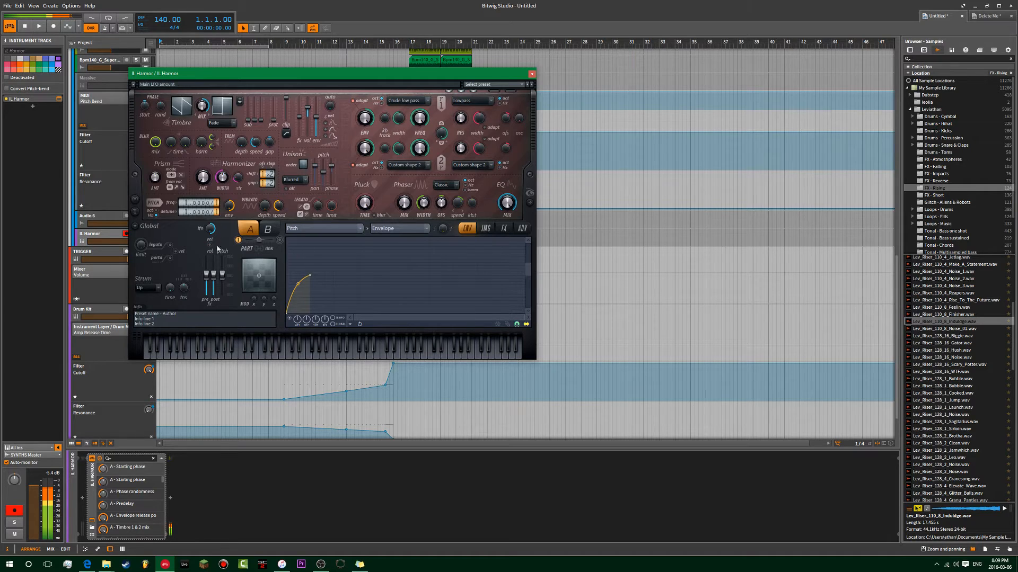
drag(213, 275, 214, 283)
right_click(299, 285)
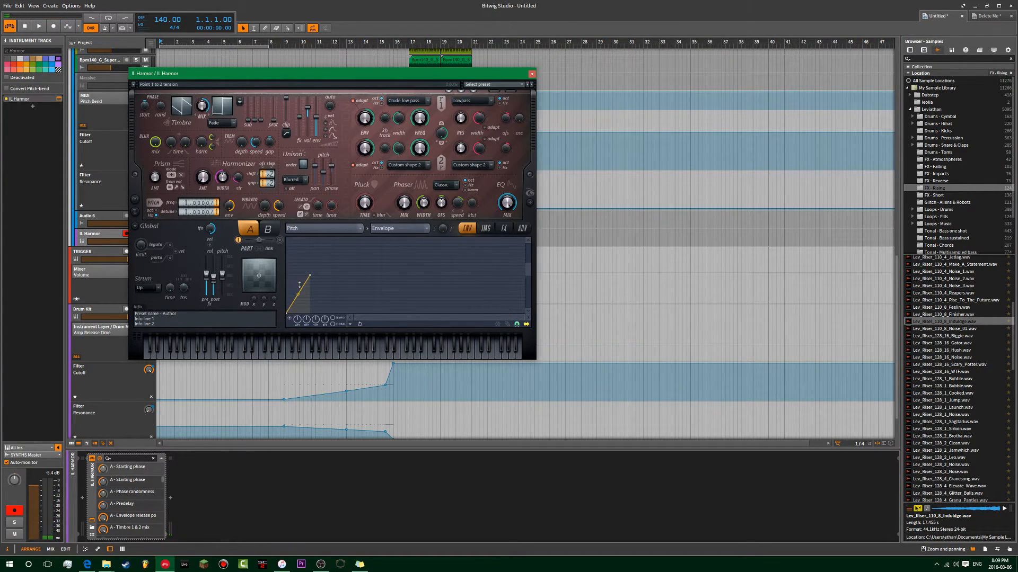
drag(311, 277, 337, 277)
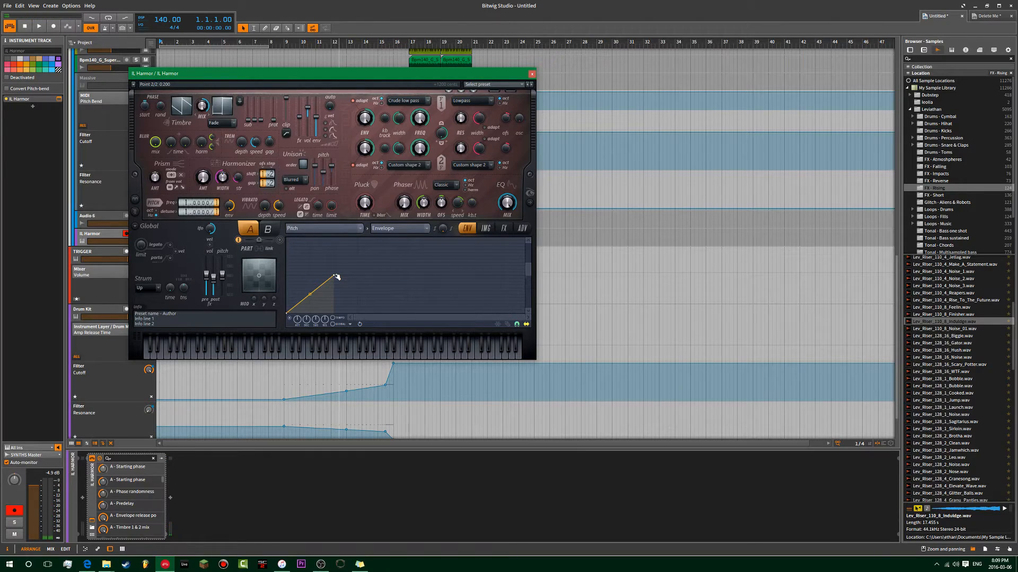
Shorten the pitch envelope's rise, and raise Harmor's timbre mix and unison phase.
drag(336, 276, 313, 277)
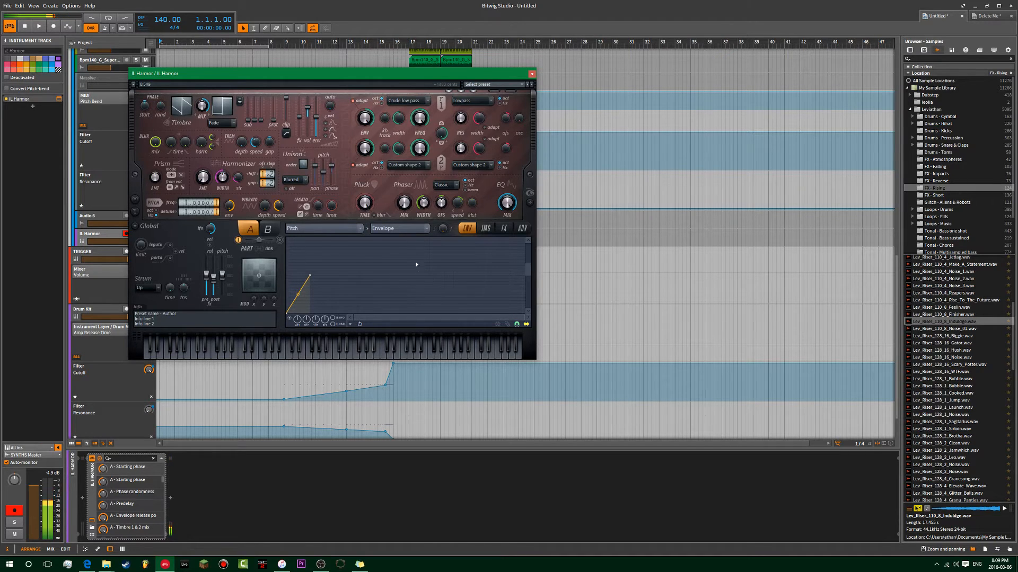
click(505, 228)
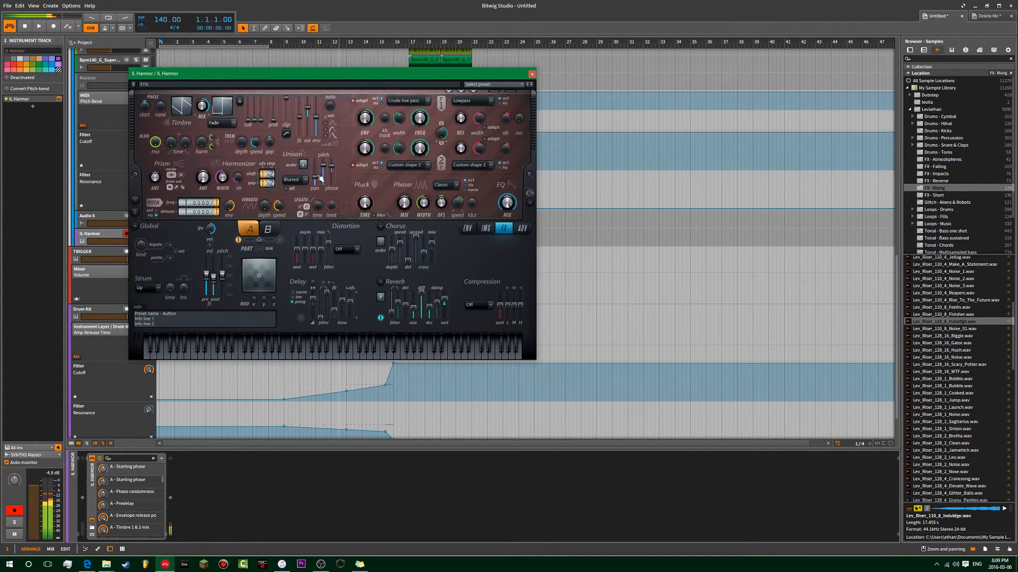
drag(334, 169, 334, 160)
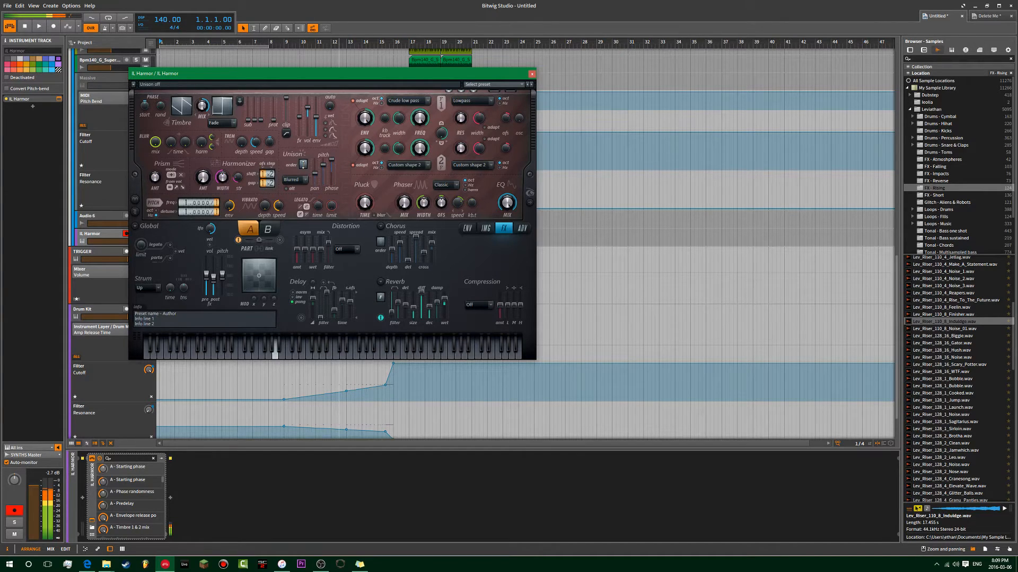
drag(202, 106, 208, 100)
drag(331, 169, 331, 162)
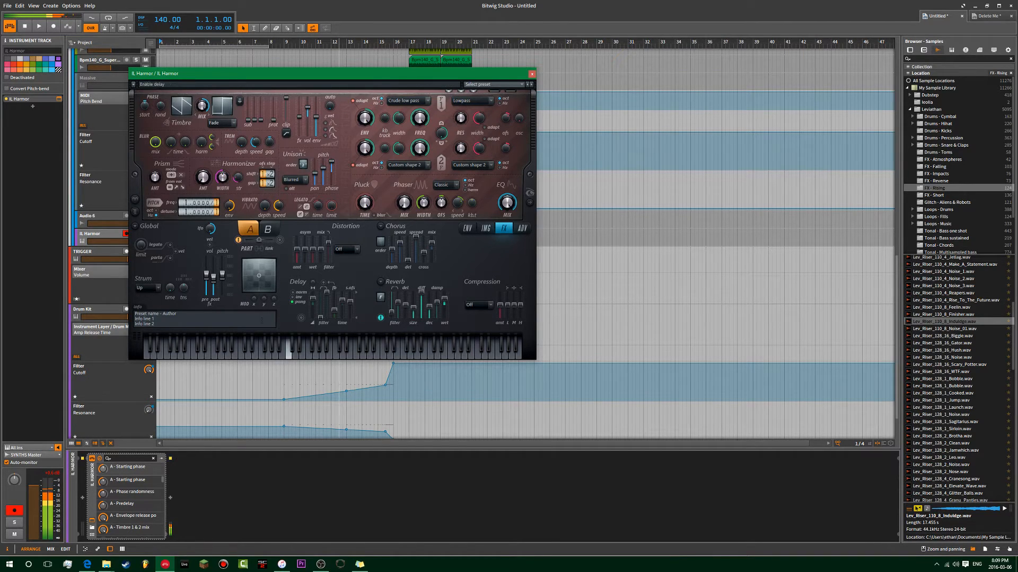
Switch Harmor's pitch editor to Modulation X mapping and flatten its line into a gentle upward slope.
click(467, 228)
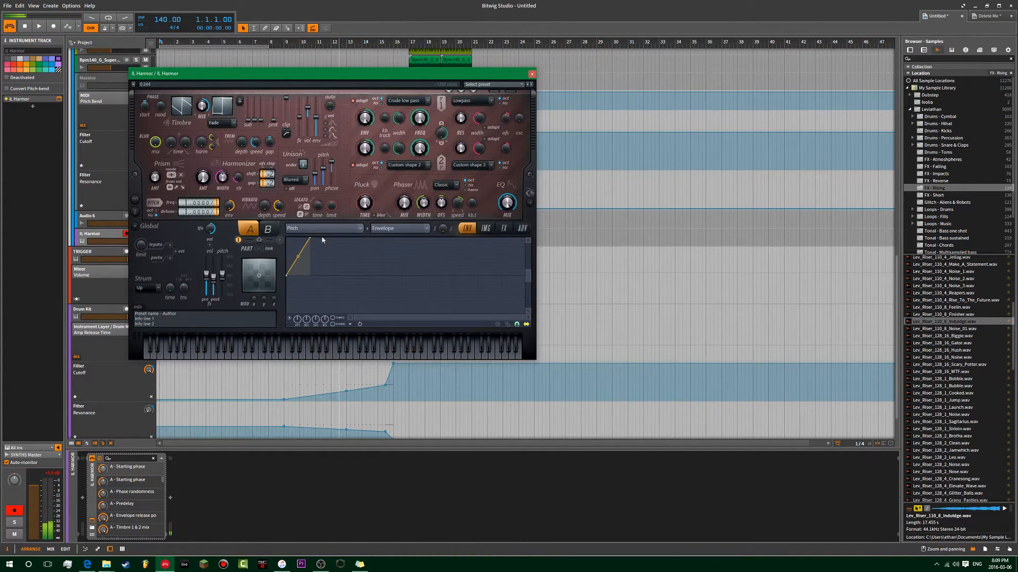
click(385, 229)
click(385, 229)
right_click(196, 204)
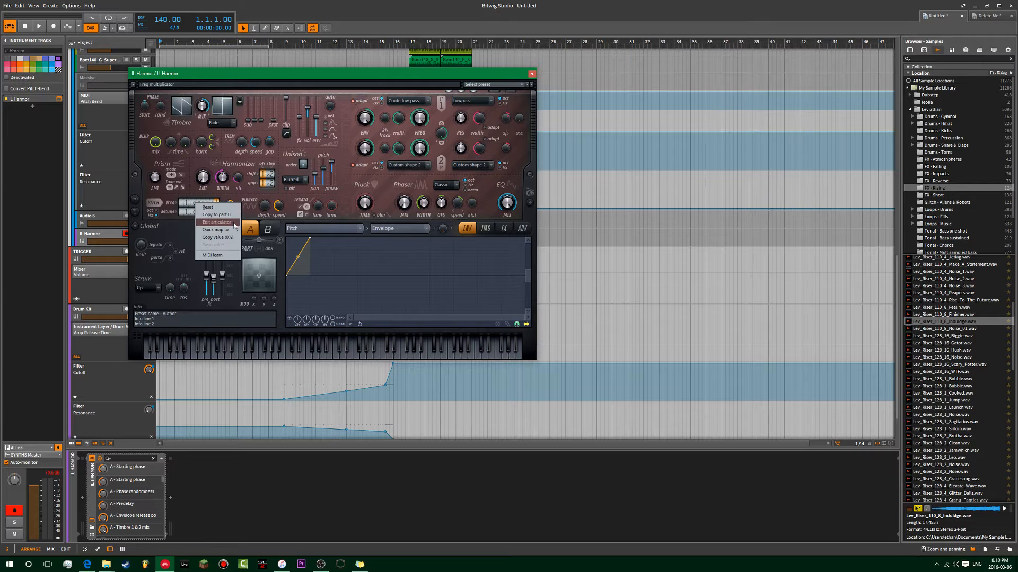
click(217, 199)
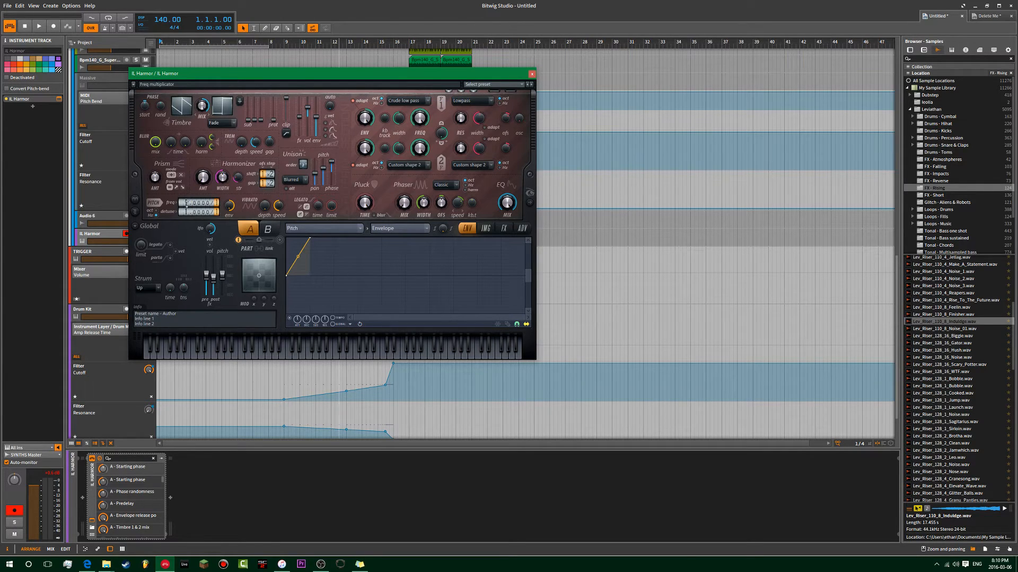
right_click(192, 201)
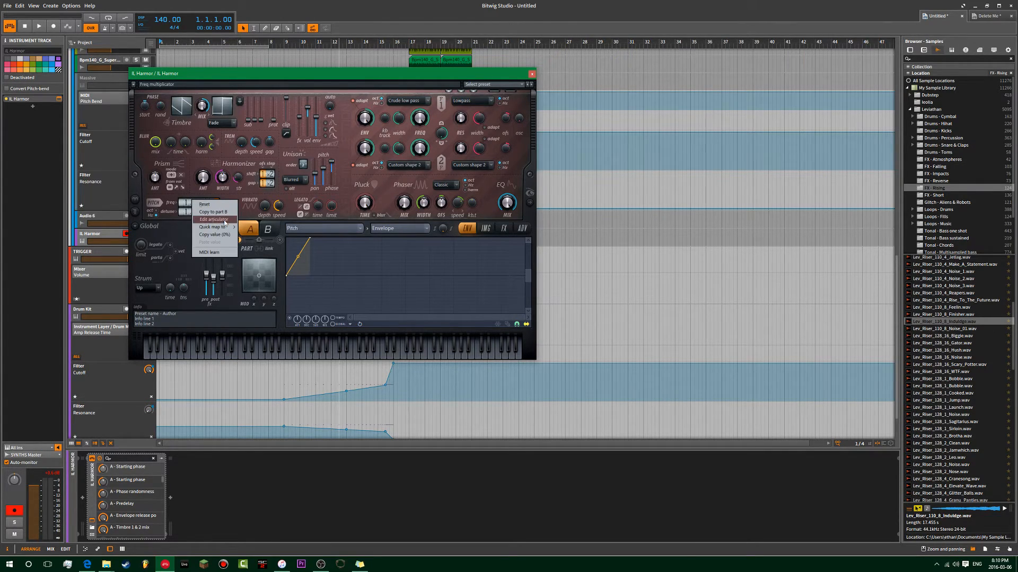
click(253, 233)
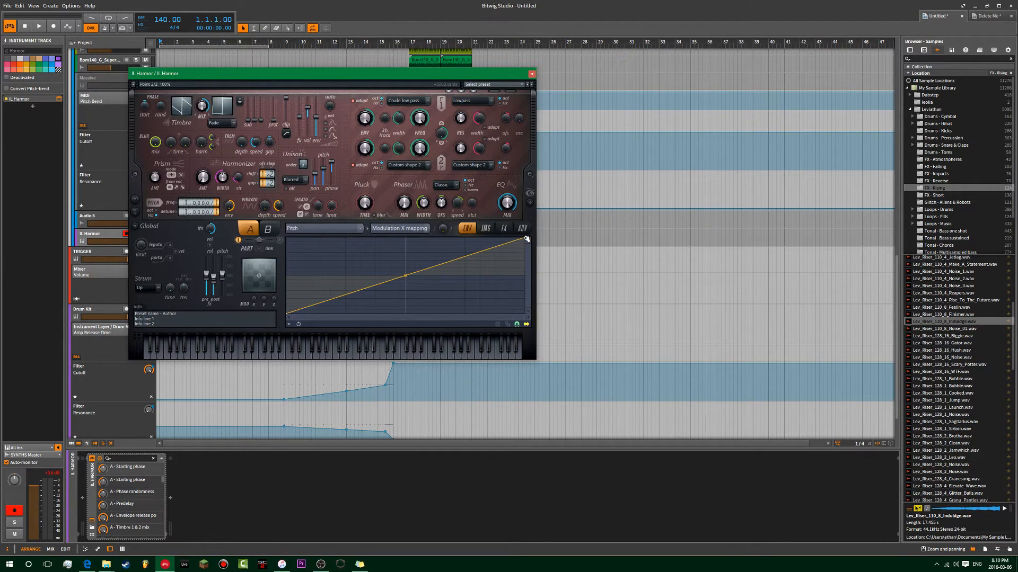
drag(526, 239, 526, 268)
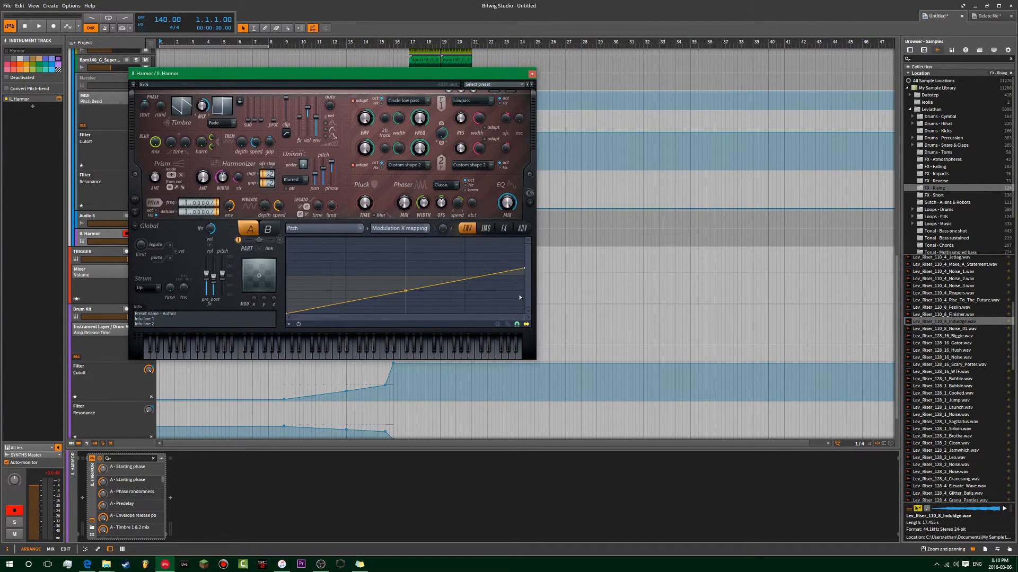
drag(290, 313, 296, 284)
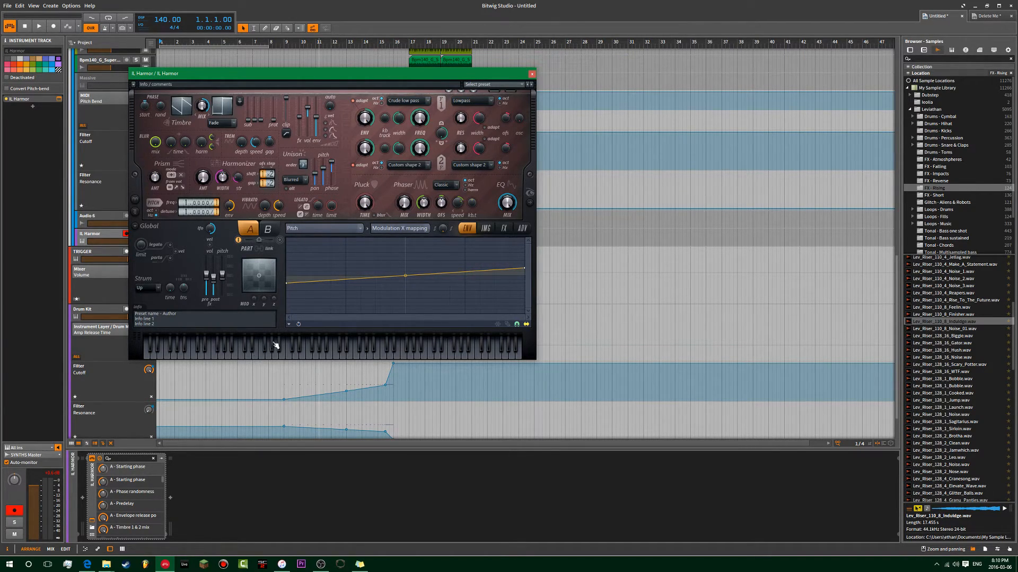
Try out and reset Harmor's Modulation X knob, and move the plug-in window clear of the track list.
drag(253, 299, 253, 334)
alt+click(253, 299)
drag(361, 73, 566, 94)
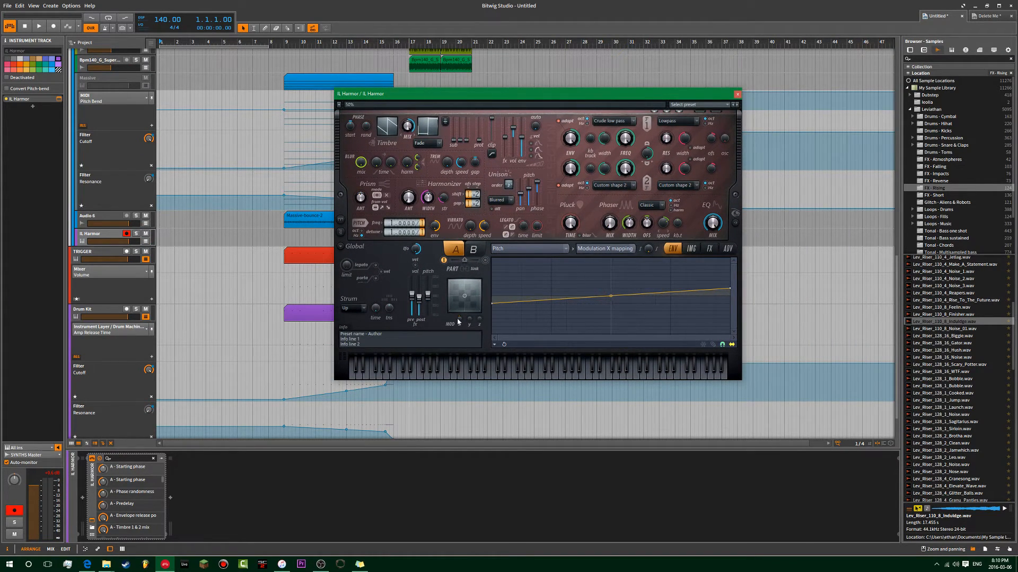
click(93, 501)
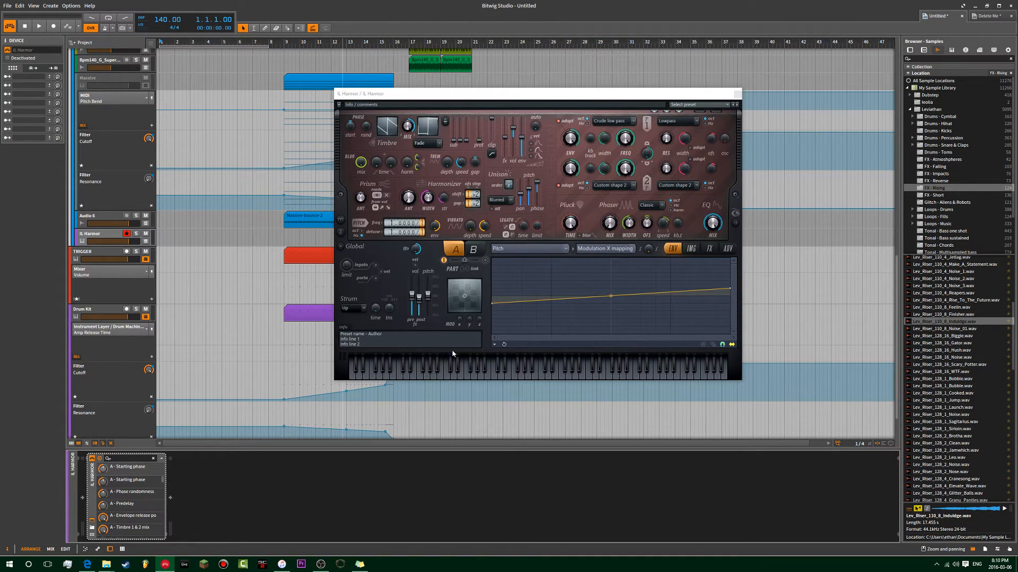
Adjust the Modulation X knob and toggle its MIDI learn (CC#2) assignment.
drag(462, 318, 462, 334)
right_click(460, 320)
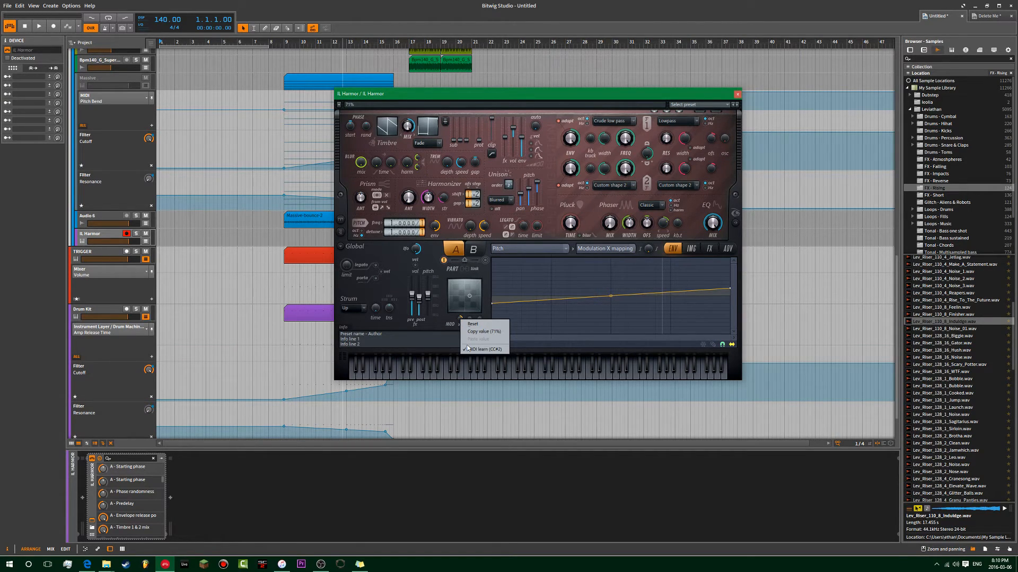
click(469, 349)
right_click(460, 319)
click(450, 321)
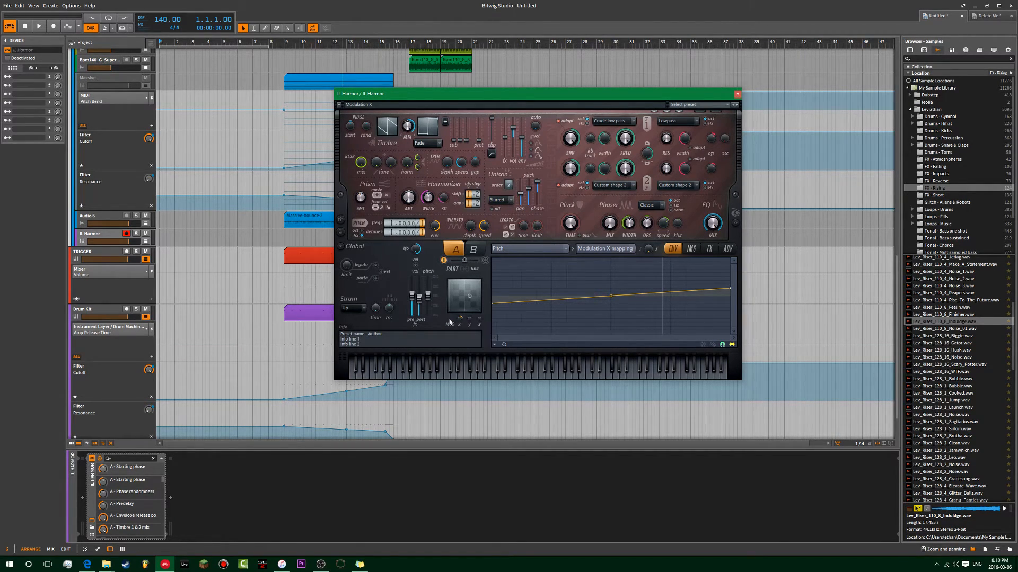
mouse_move(460, 320)
mouse_down()
mouse_move(460, 337)
mouse_move(460, 321)
mouse_up()
drag(164, 486, 165, 539)
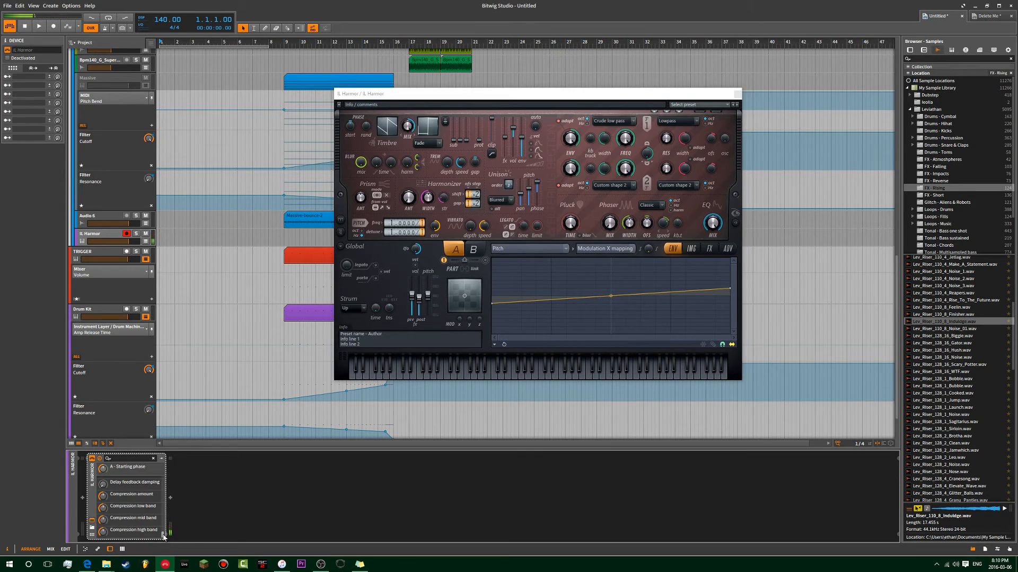
scroll(127, 490, up, 3)
text(x)
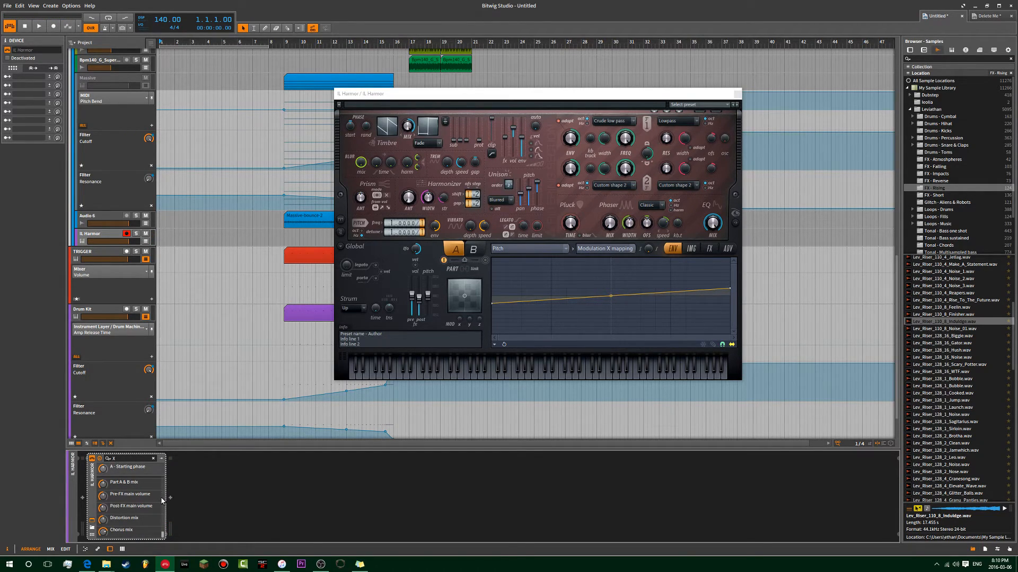
mouse_move(163, 536)
mouse_down()
mouse_move(169, 481)
mouse_move(164, 535)
mouse_up()
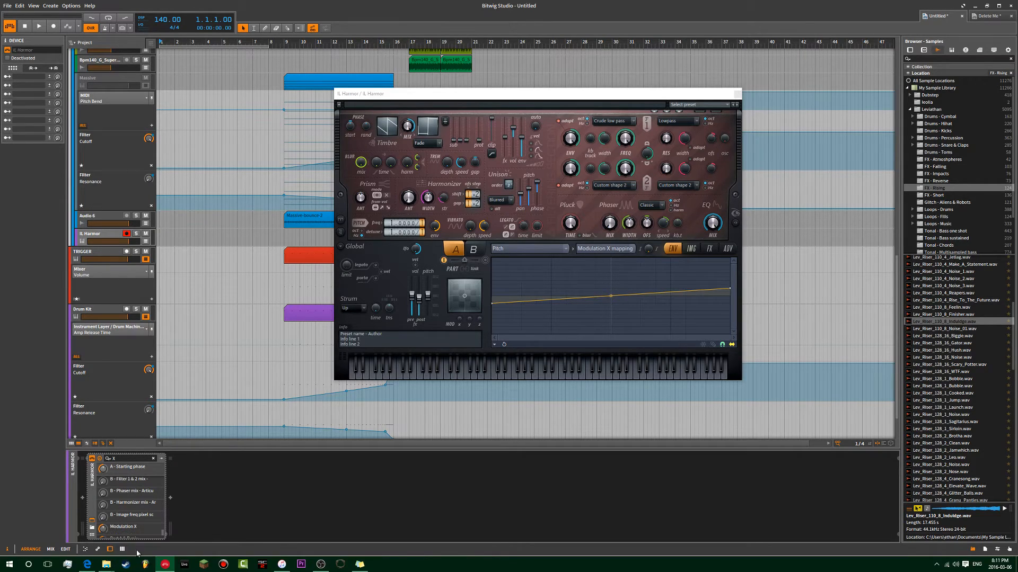
click(117, 460)
key(BackSpace)
text(modula)
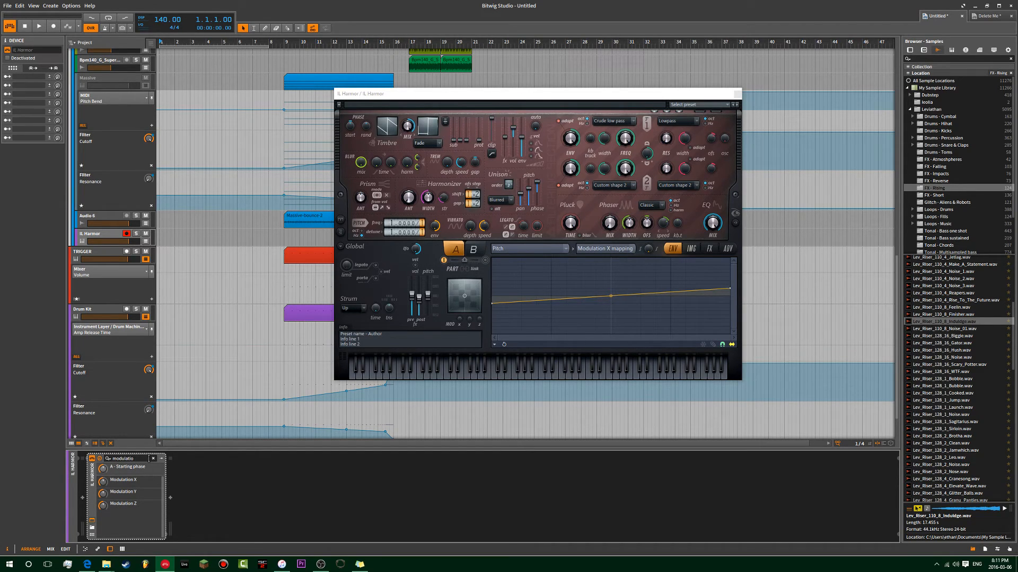
click(152, 459)
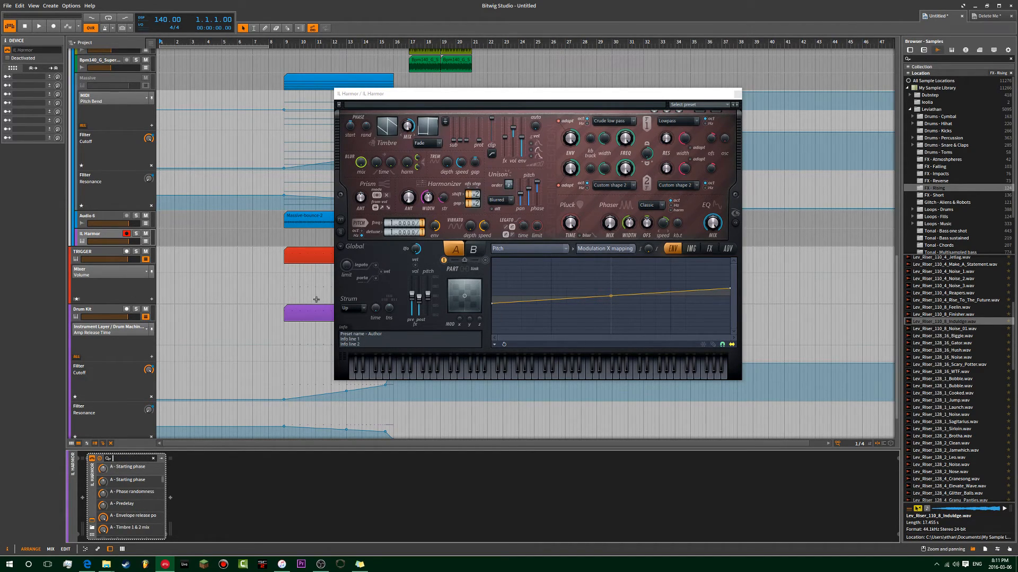
Reposition the Harmor plug-in window and close it to uncover the arrangement.
scroll(258, 327, down, 3)
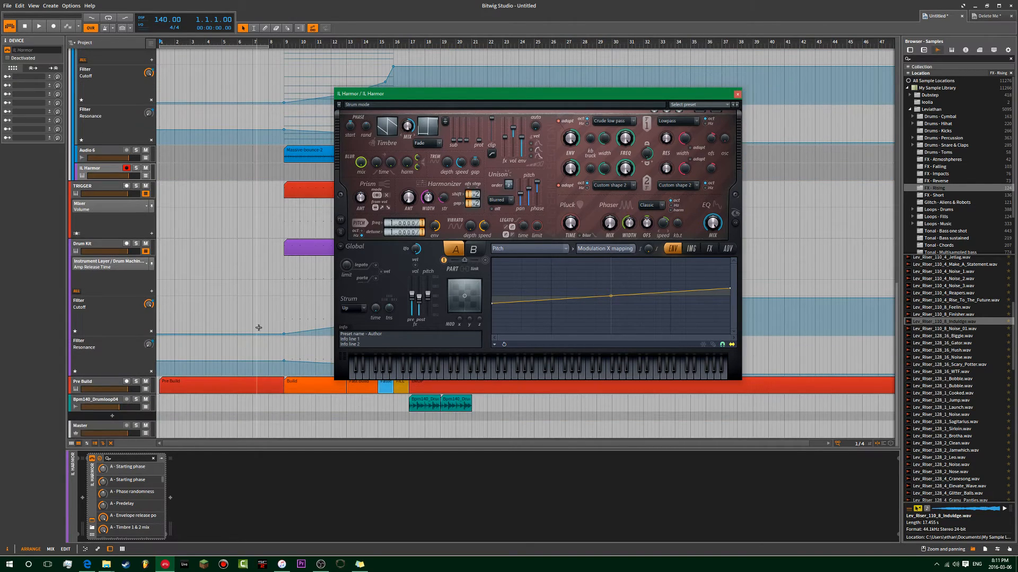
drag(740, 93, 767, 88)
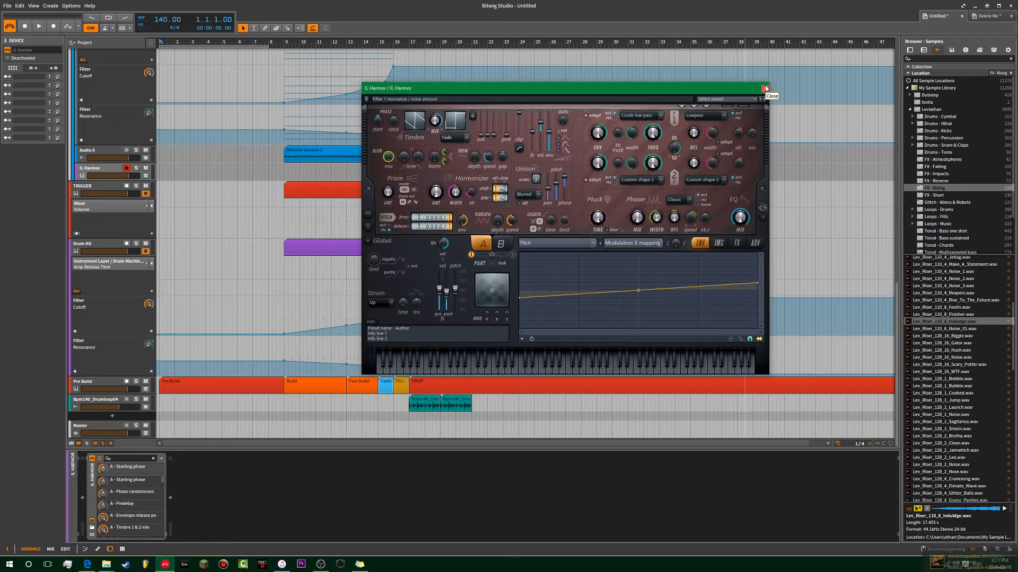
drag(759, 88, 743, 80)
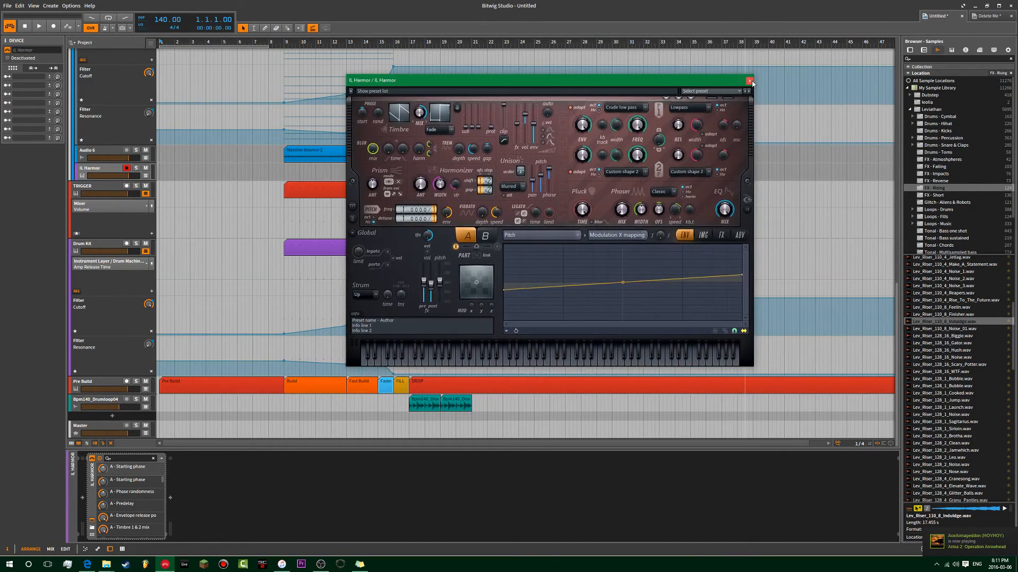
click(750, 81)
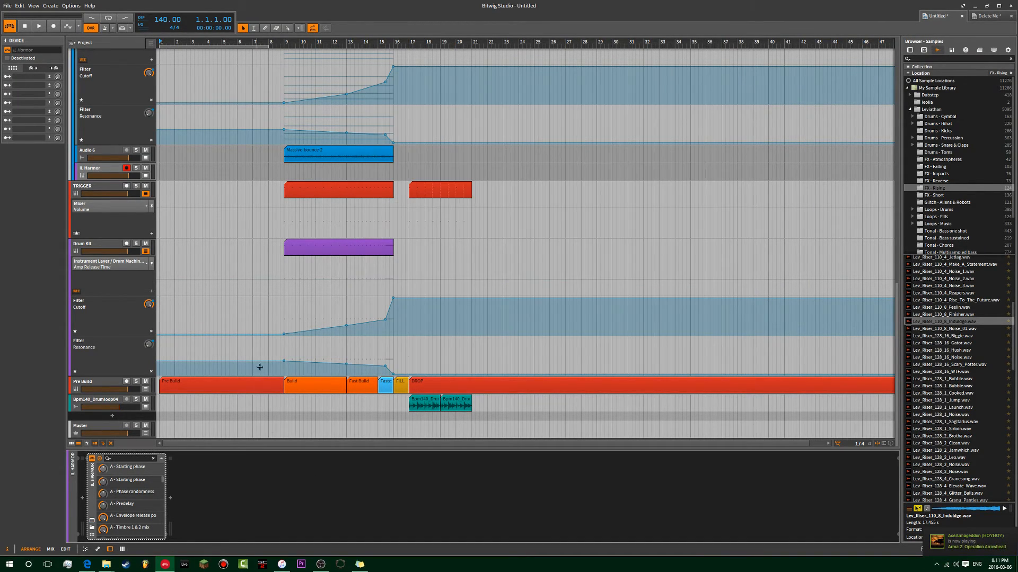
Create a one-bar clip on the IL Harmor track at bar 9 and open it for note editing.
scroll(260, 249, up, 4)
scroll(260, 249, up, 11)
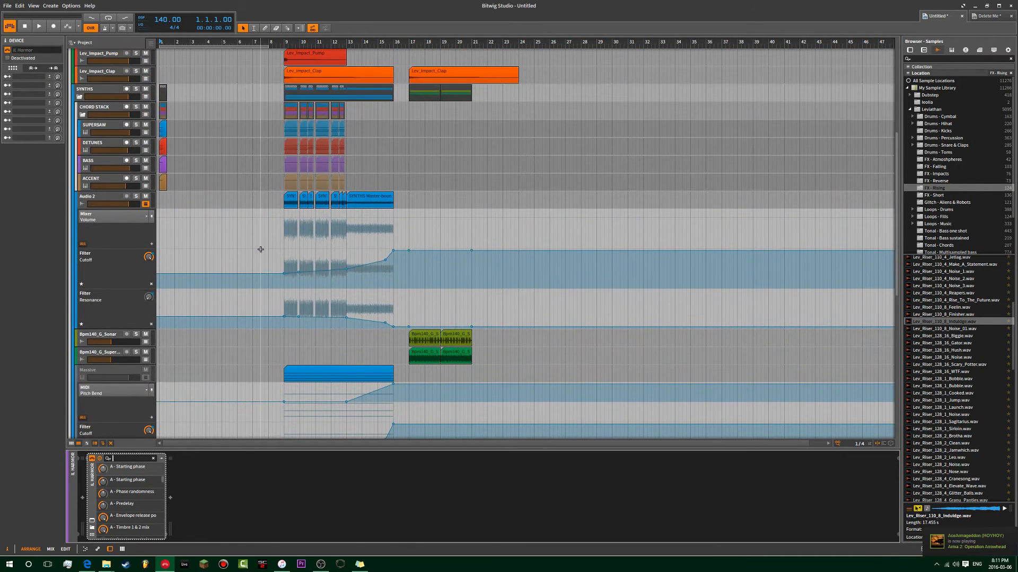
scroll(260, 249, down, 10)
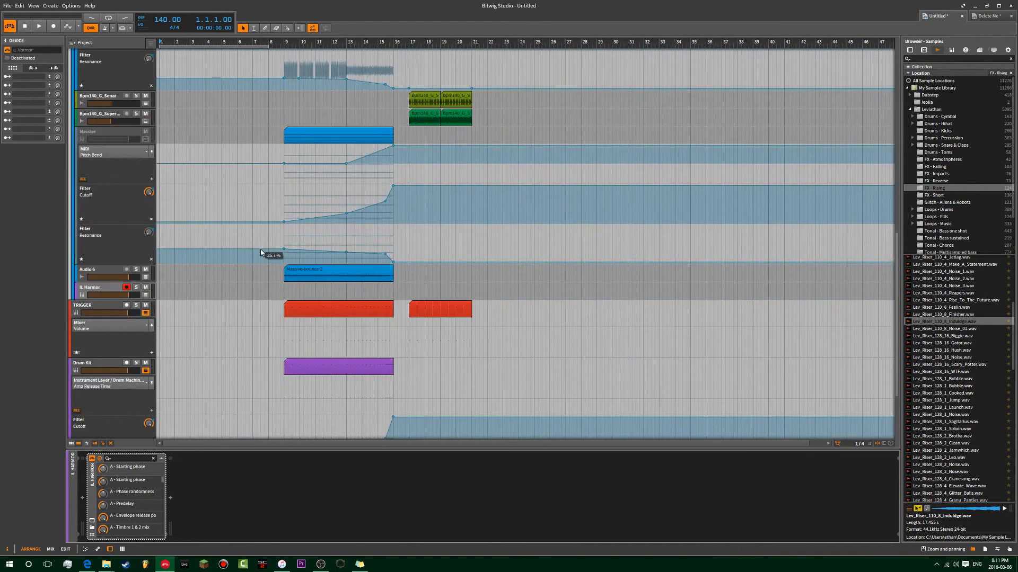
double_click(287, 291)
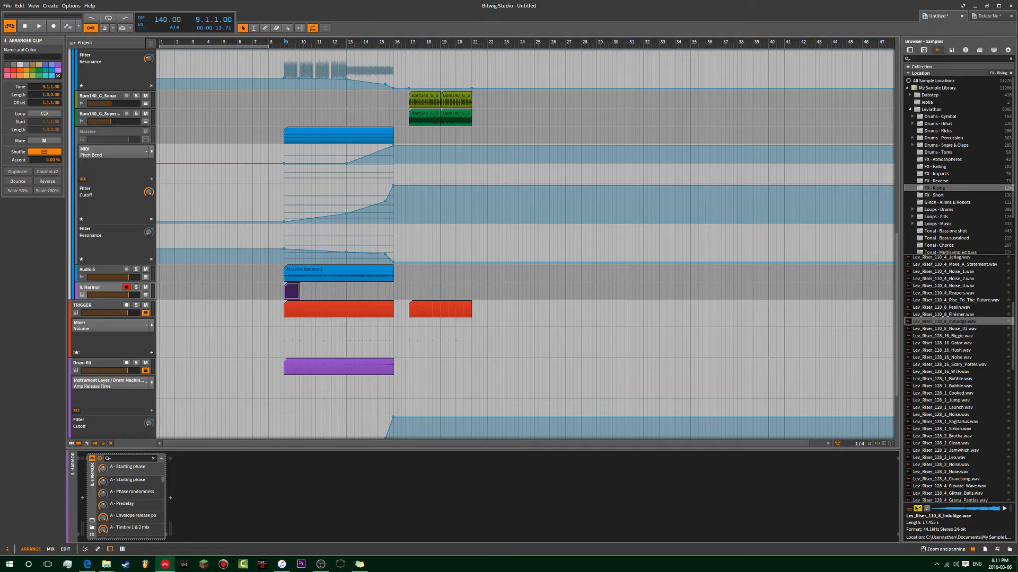
double_click(297, 290)
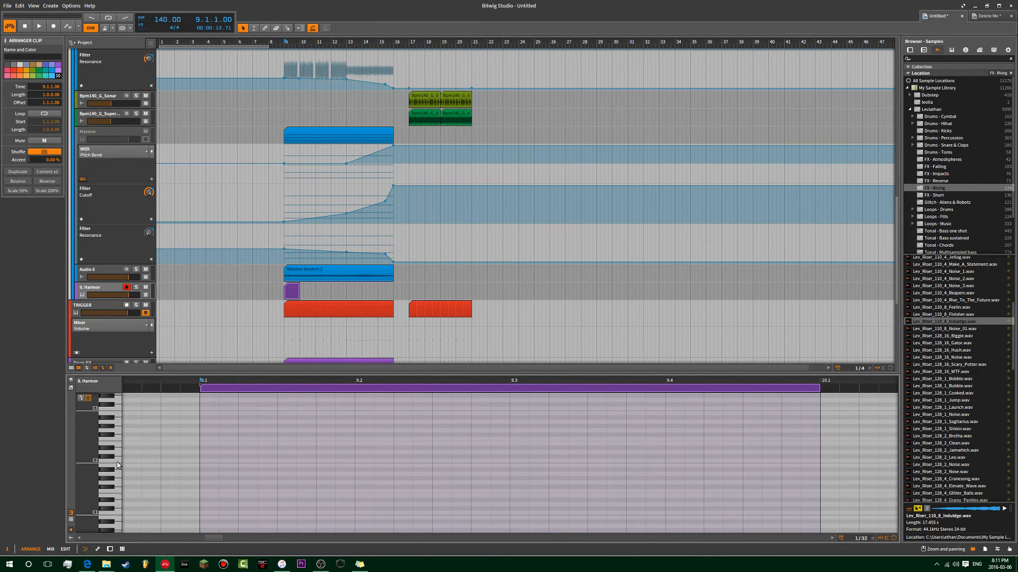
Add an A2 note at the clip's start, solo the IL Harmor track and lengthen the note to 0.0.1.50.
click(117, 465)
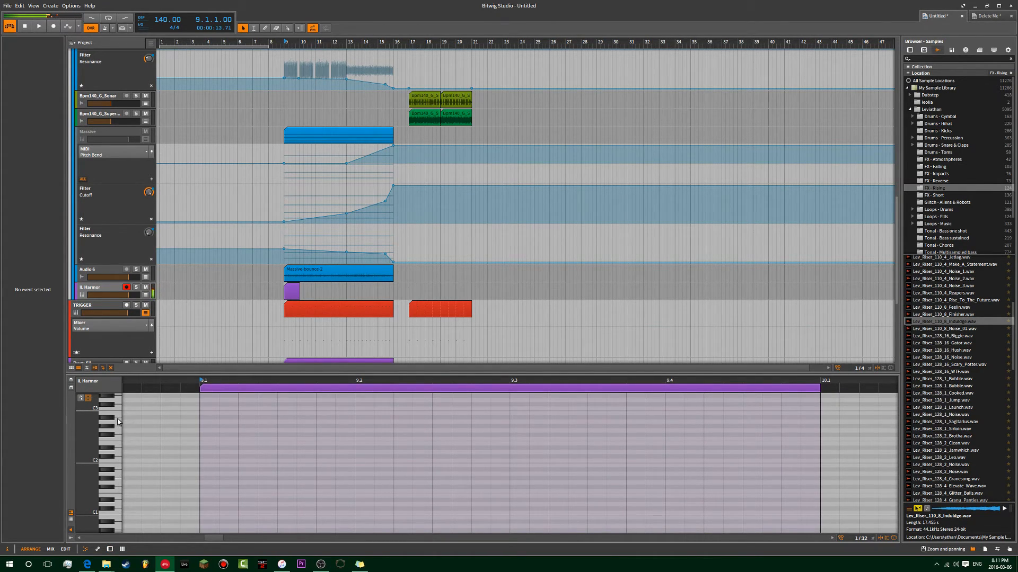
double_click(202, 422)
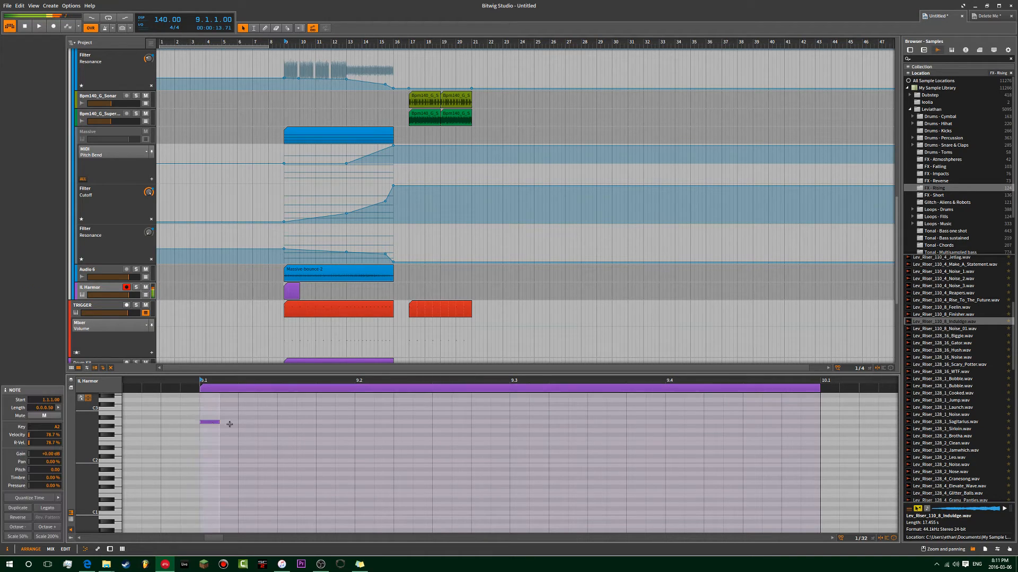
click(136, 288)
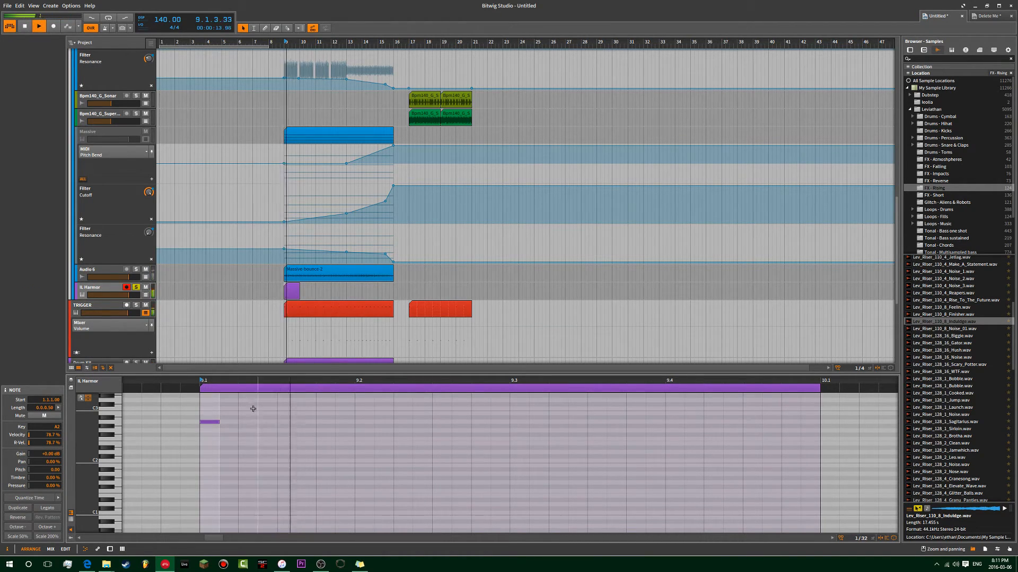
drag(218, 422, 258, 424)
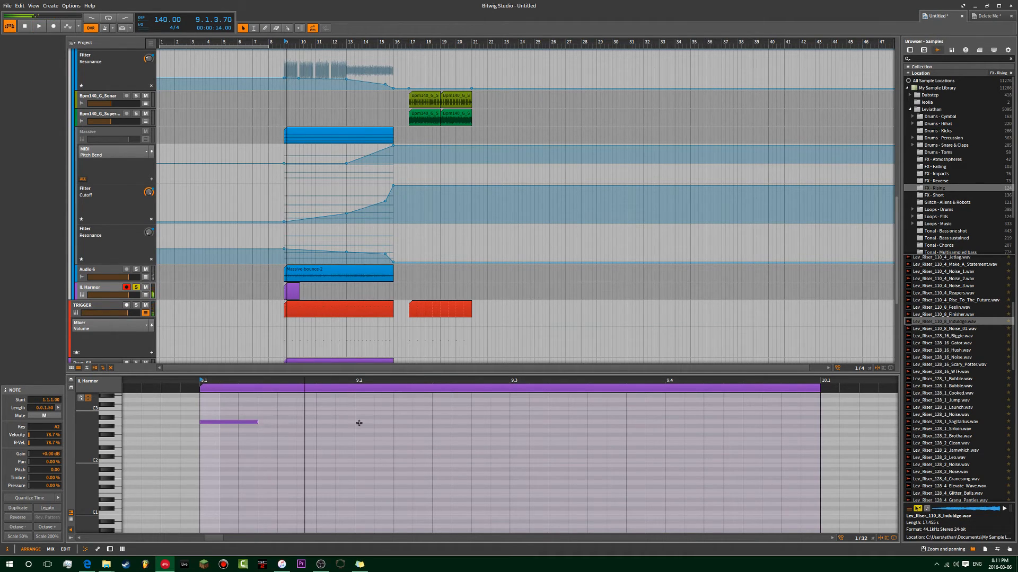
Repeat the A2 note on beats 2, 3 and 4, and add a 0.0.1.00-long one directly before beat 4.
double_click(362, 423)
double_click(517, 422)
double_click(679, 422)
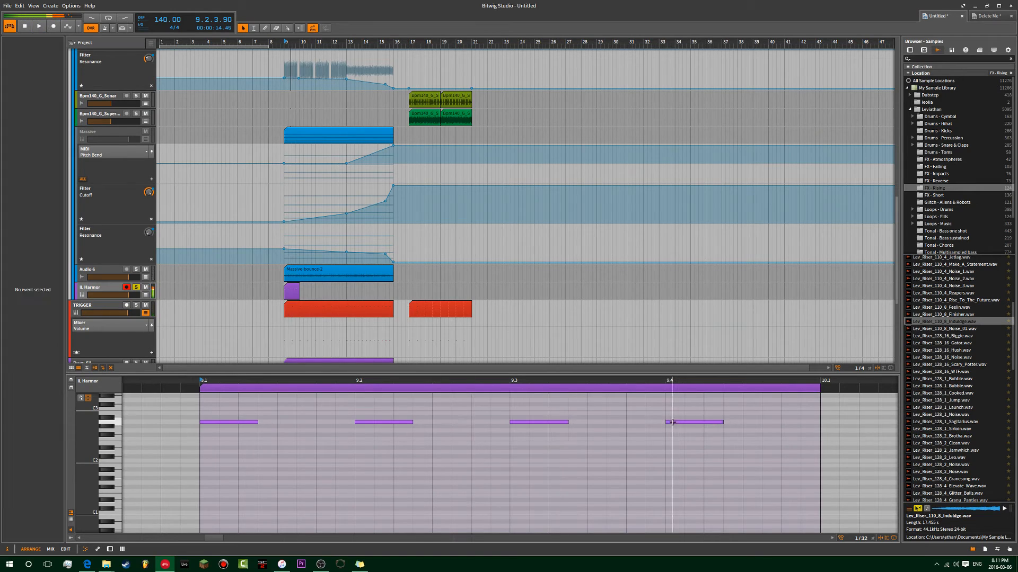
double_click(610, 422)
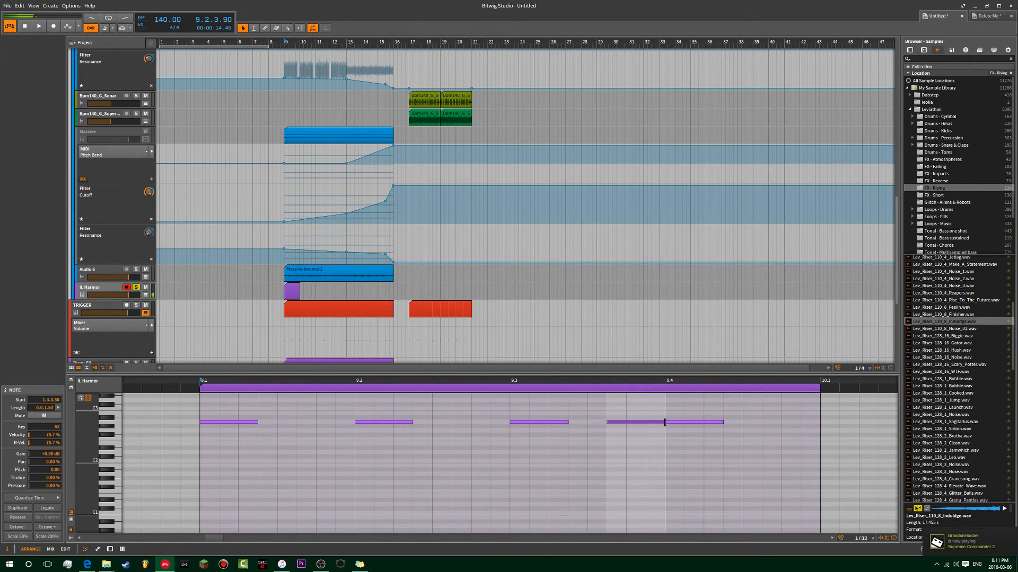
drag(643, 421, 663, 421)
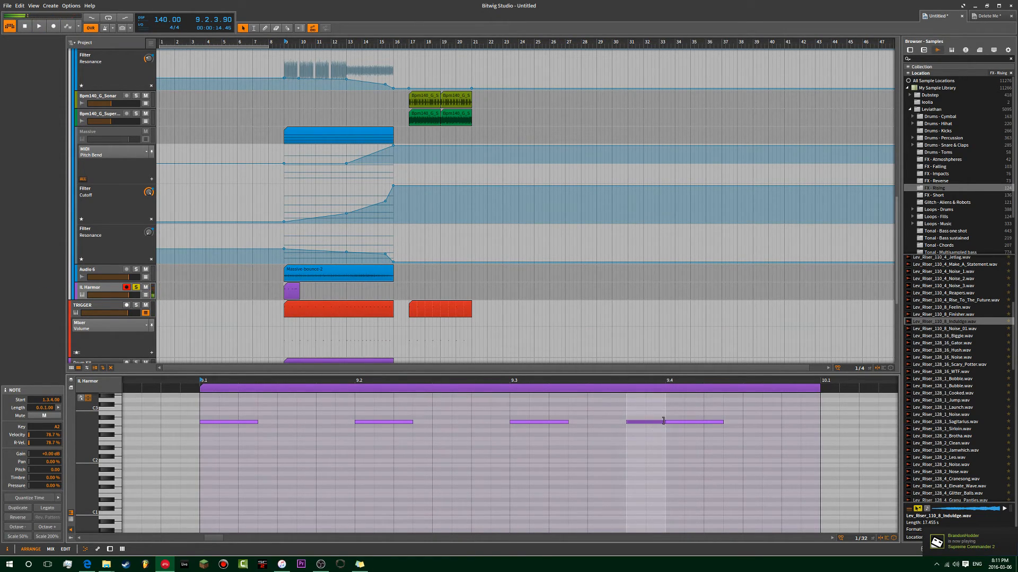
Move the short A2 note to 1.4.4.00 and loop the IL Harmor clip out to bar 16, checking it in playback.
key(space)
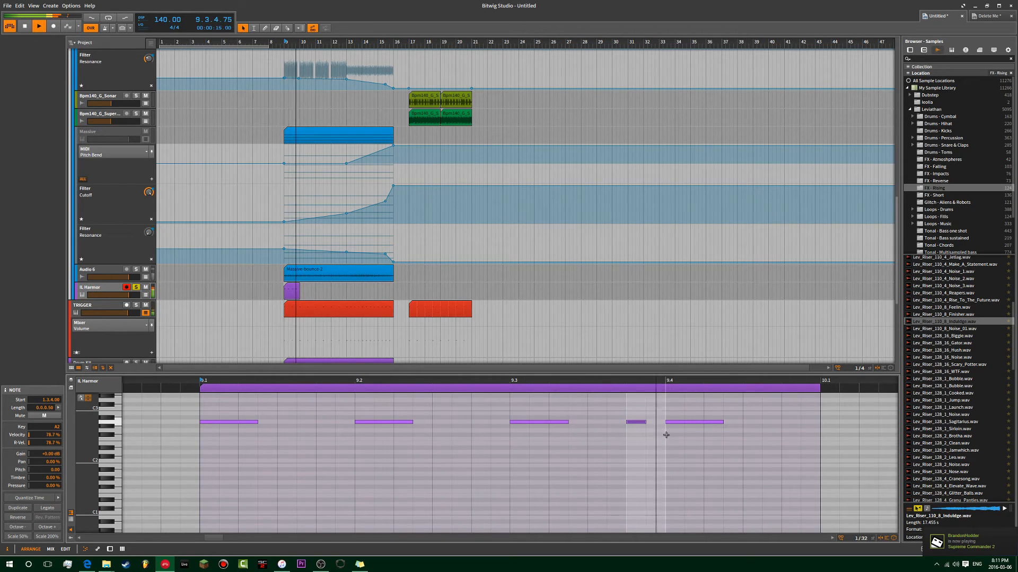
drag(643, 422, 793, 426)
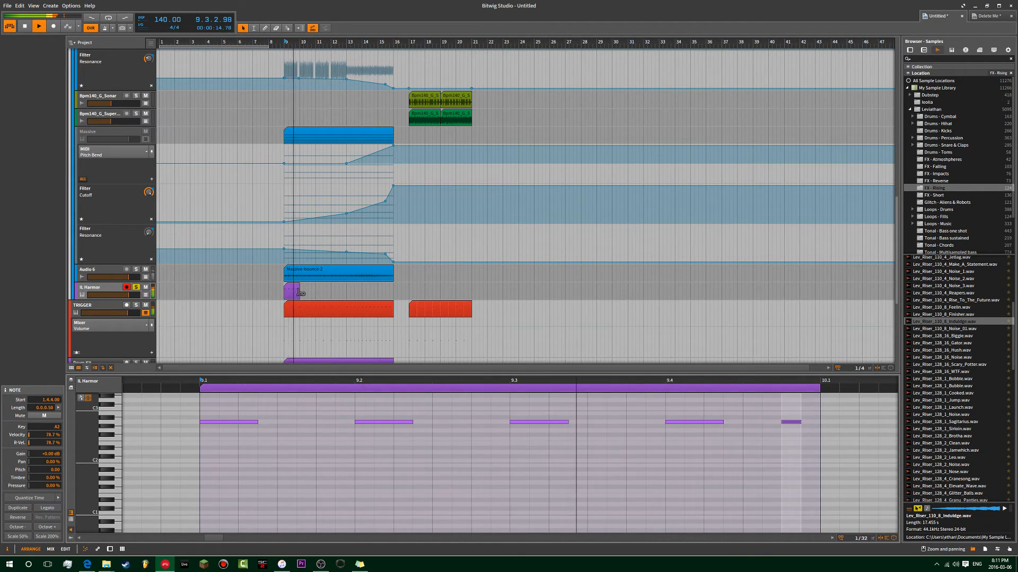
drag(300, 297, 393, 301)
key(space)
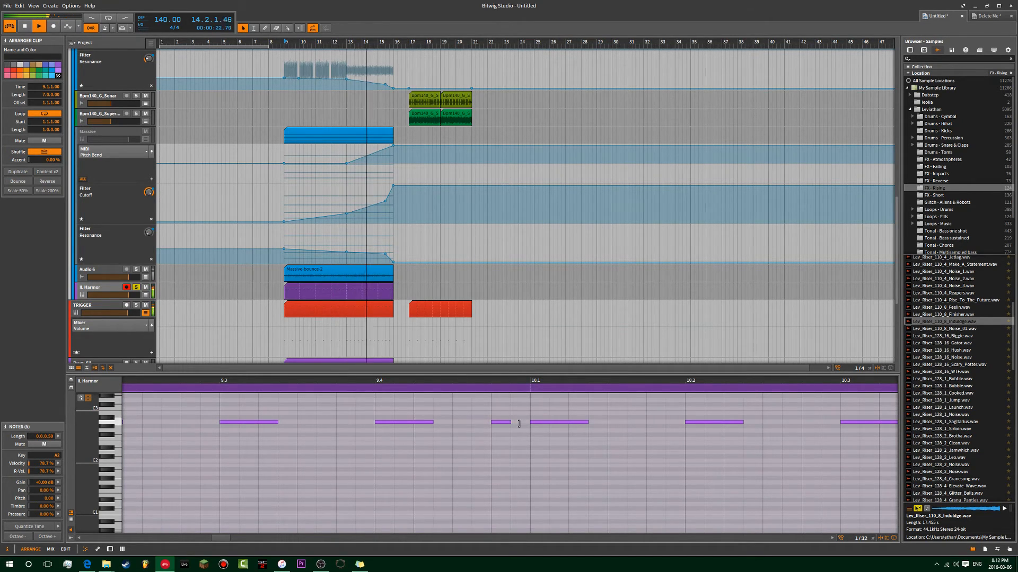
Lengthen the short A2 note at the end of the bar to 0.0.0.74 and play the pattern.
key(space)
click(509, 423)
drag(512, 422, 520, 423)
key(space)
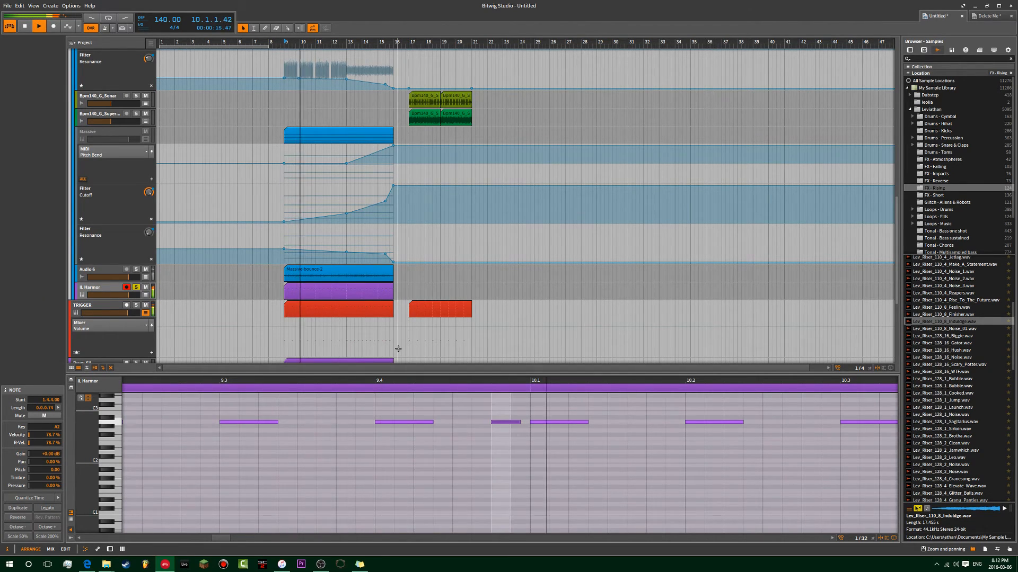
Show the IL Harmor track's automation lanes and add a lane for its Modulation X parameter.
click(145, 295)
double_click(102, 290)
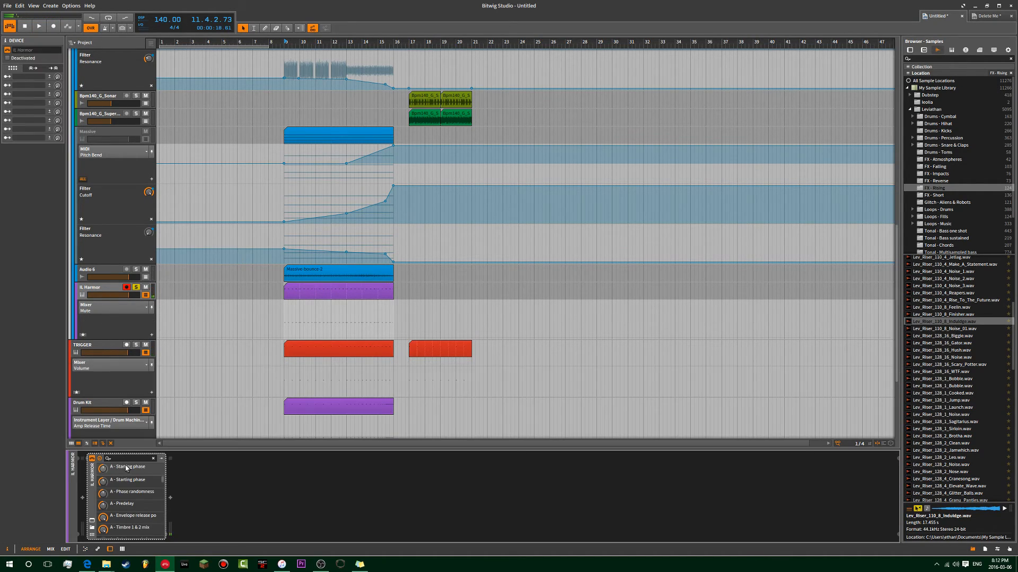
click(83, 335)
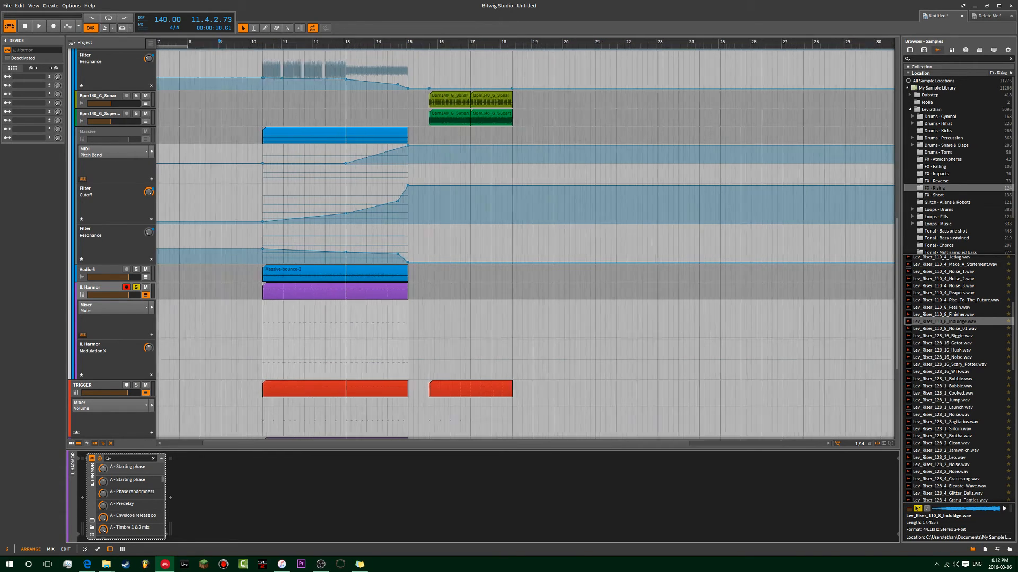
Automate Modulation X to rise from 50 % at bar 13 to 100 % at bar 16, and play from bar 13.
scroll(345, 360, up, 6)
click(340, 362)
drag(339, 362, 339, 359)
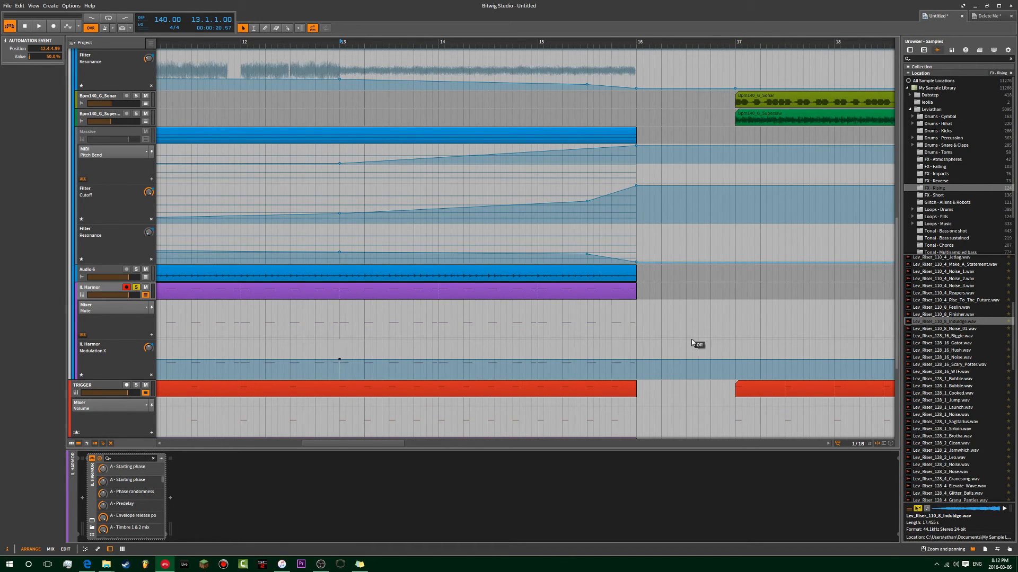
drag(638, 362, 630, 341)
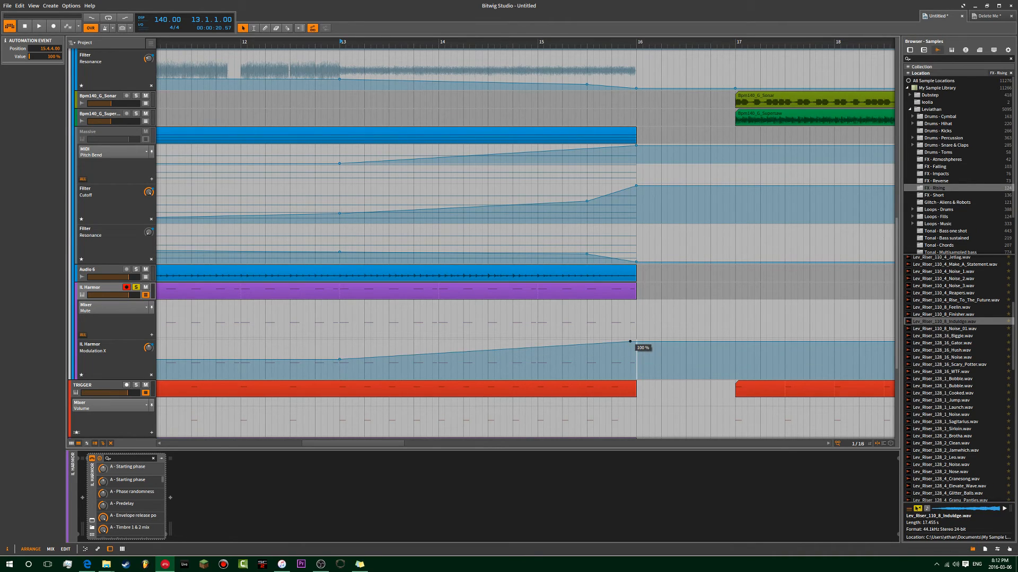
scroll(559, 364, down, 8)
key(space)
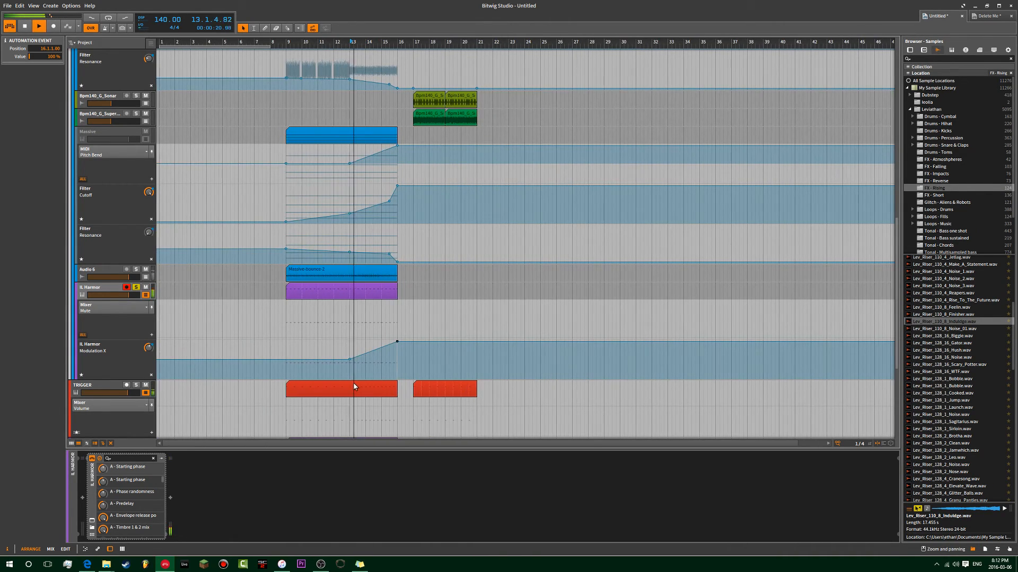
Unsolo the IL Harmor track and lower its volume while playing it with the other tracks.
click(136, 287)
key(space)
key(space)
drag(132, 295, 123, 296)
key(space)
key(space)
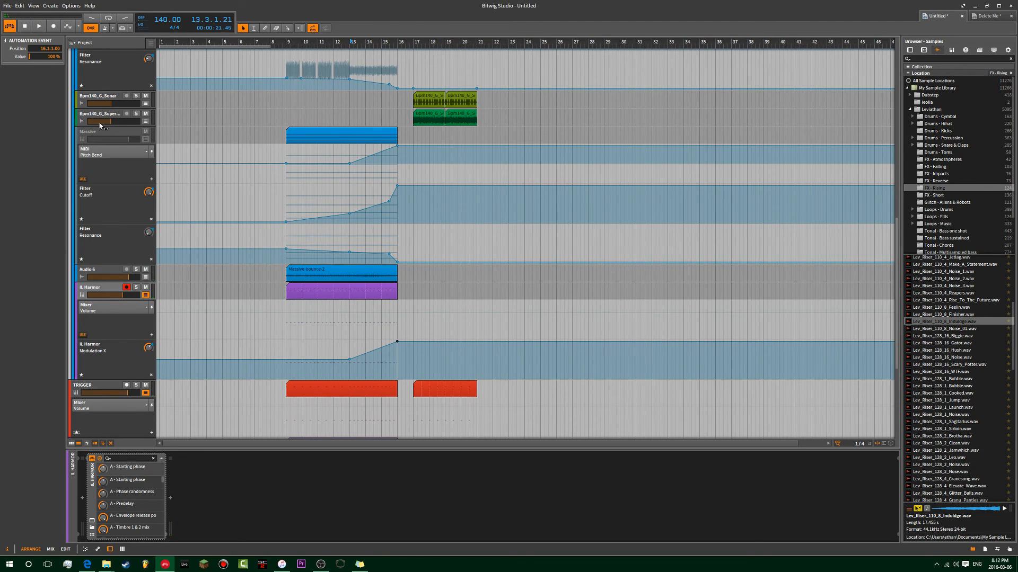
Copy the Drum Kit's Filter with its cutoff and resonance automation to the IL Harmor track and place it after the Harmor device.
scroll(233, 324, down, 3)
click(251, 364)
click(108, 325)
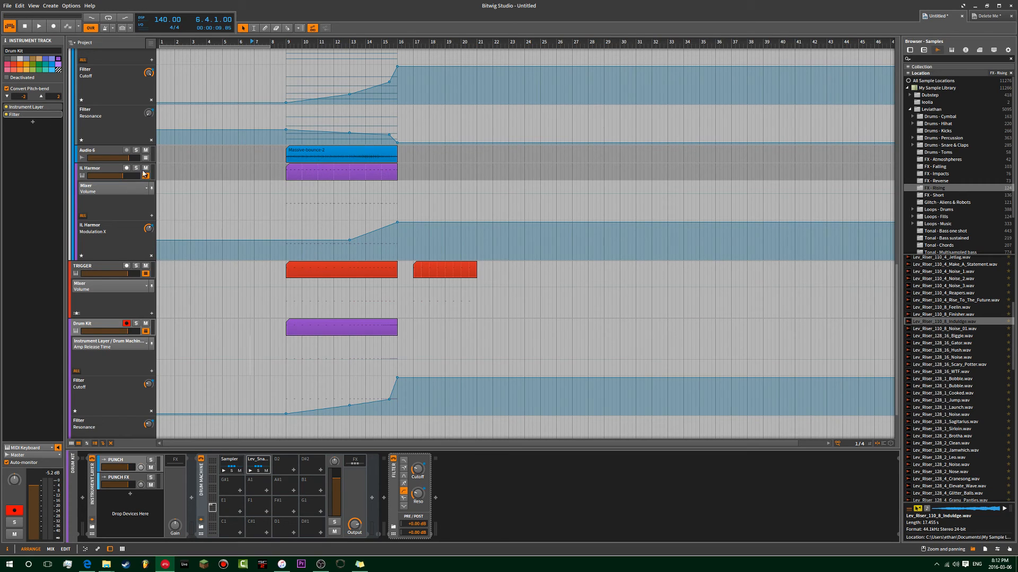
click(108, 175)
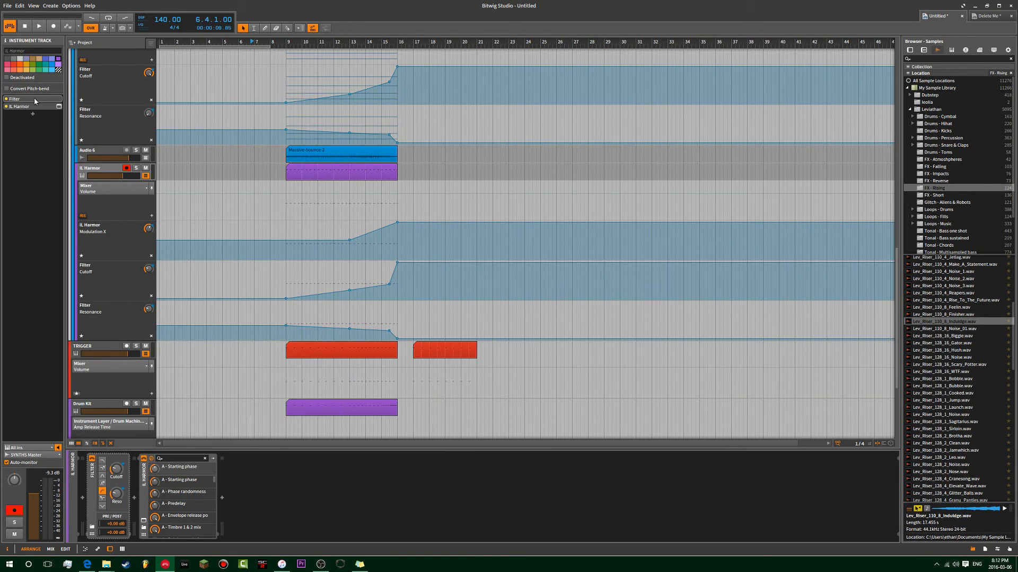
drag(36, 99, 33, 109)
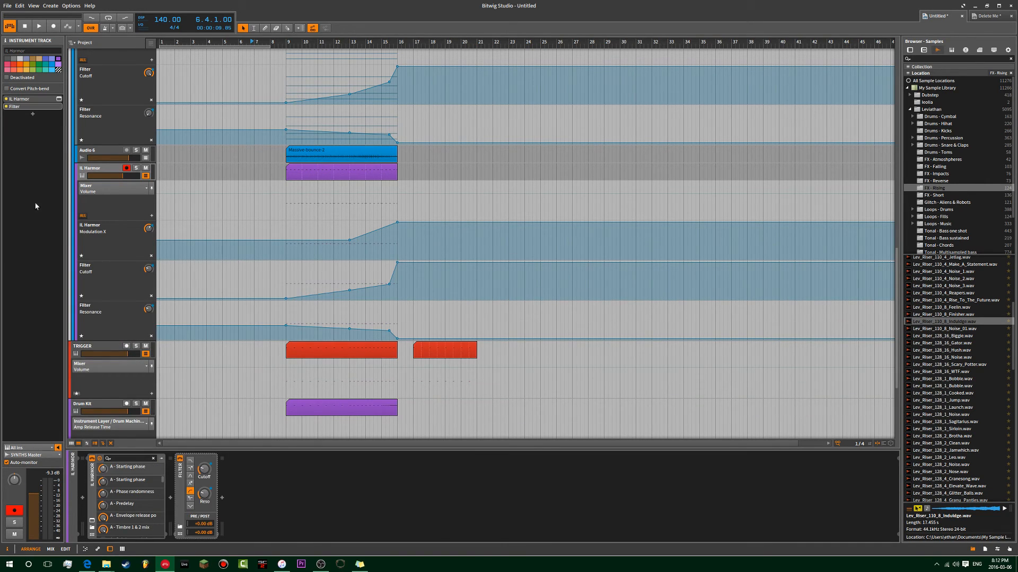
Play the build-up from bar 13 and again from bar 9, checking the Harmor plug-in window during playback.
click(349, 202)
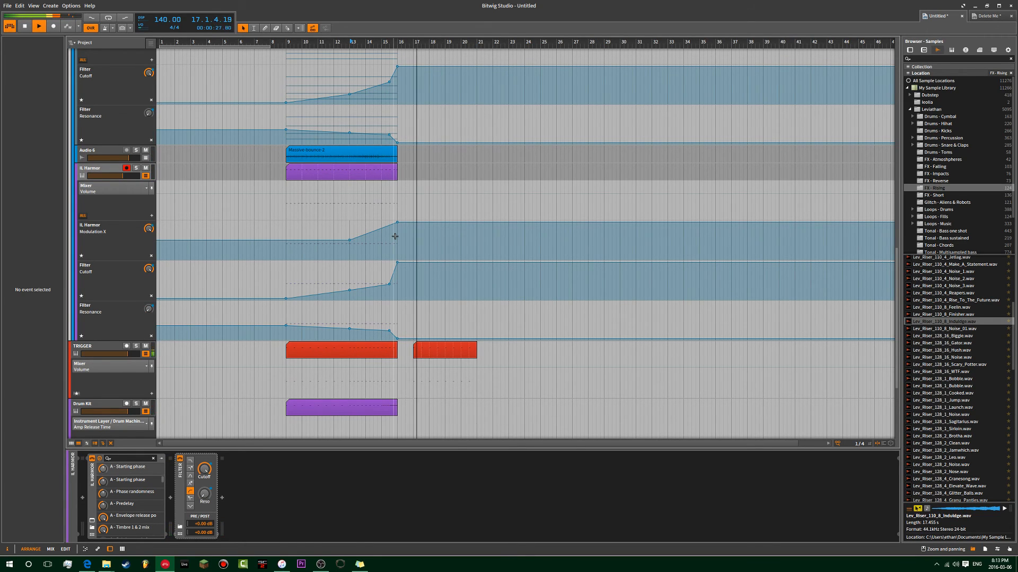
double_click(287, 43)
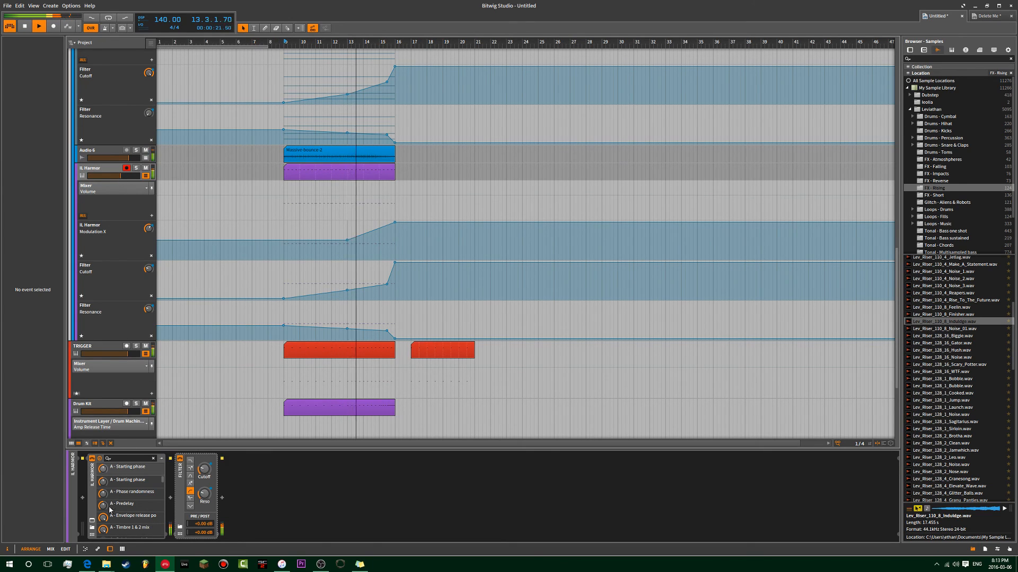
click(92, 522)
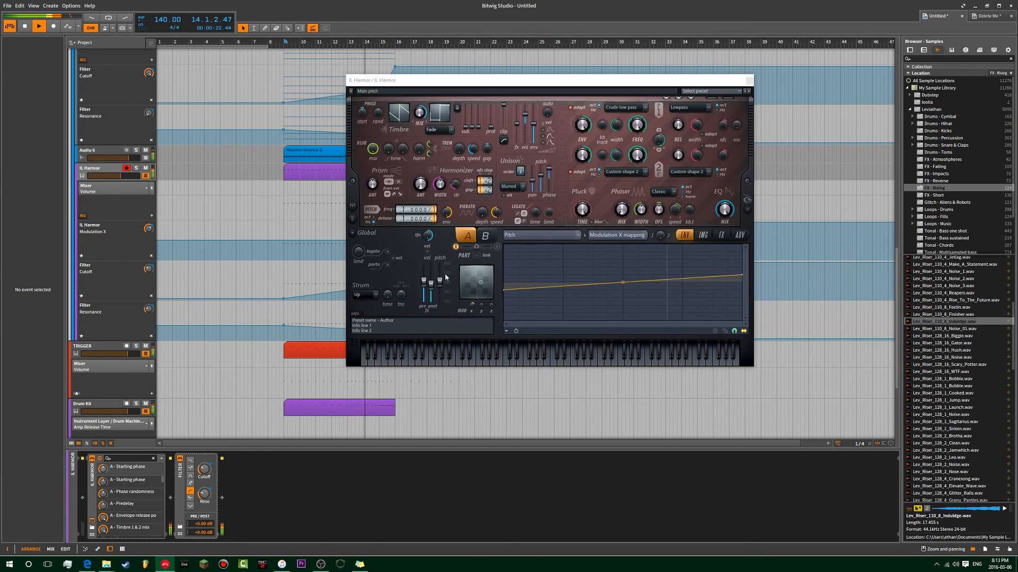
click(555, 169)
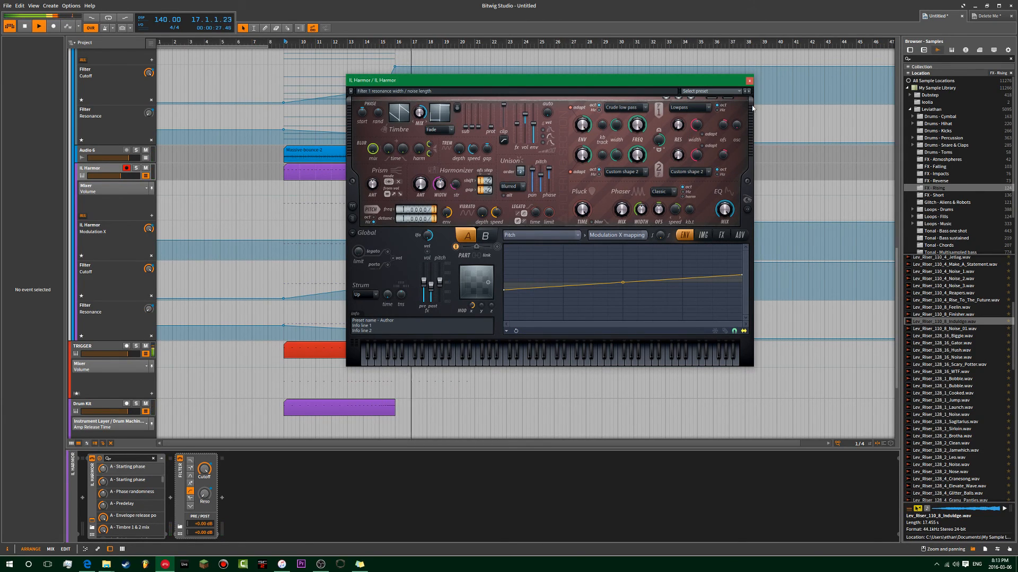
click(749, 82)
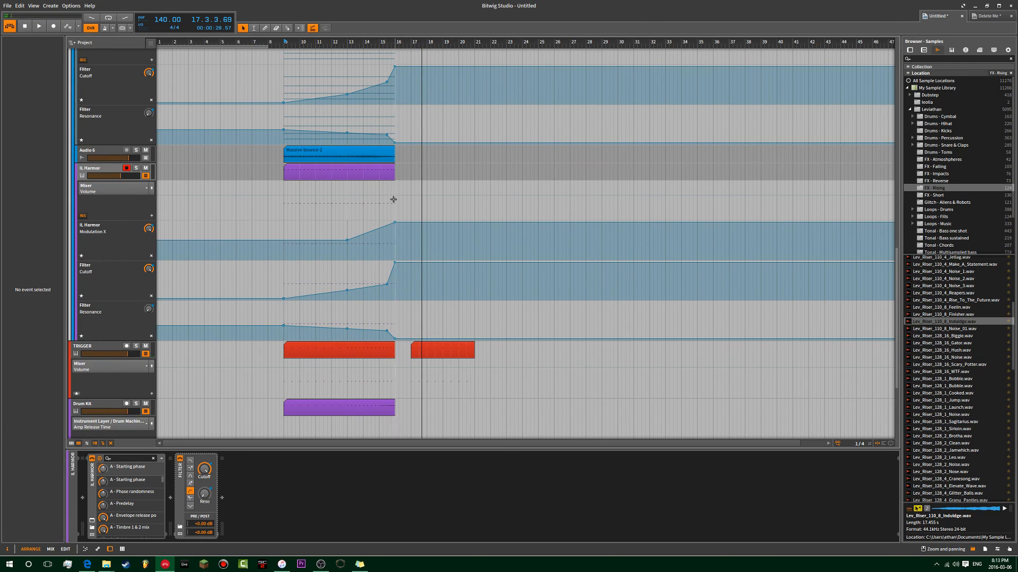
Cancel out of saving the project and look over all tracks of the arrangement at both track heights.
key(ctrl+s)
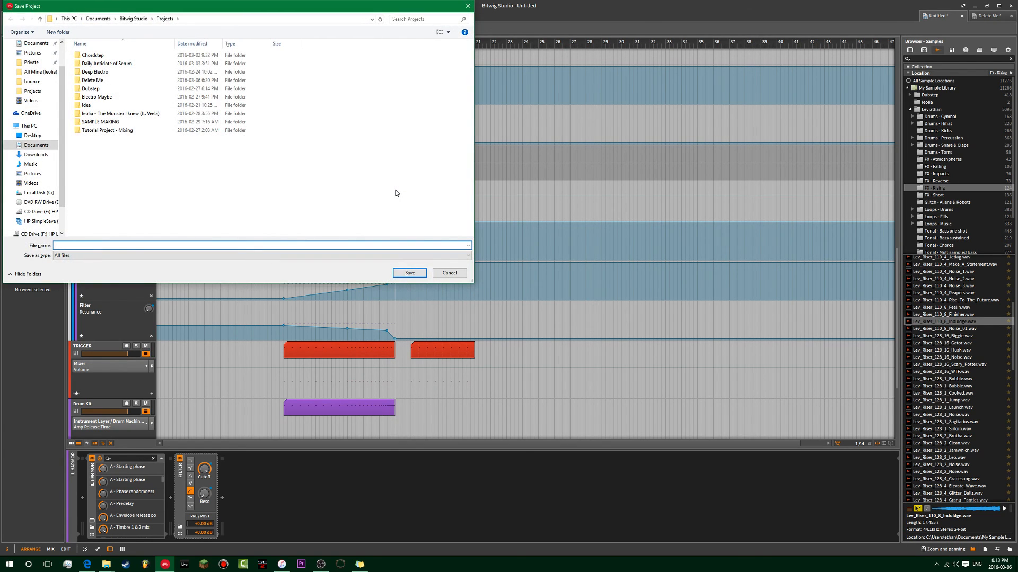
key(Escape)
scroll(395, 190, up, 15)
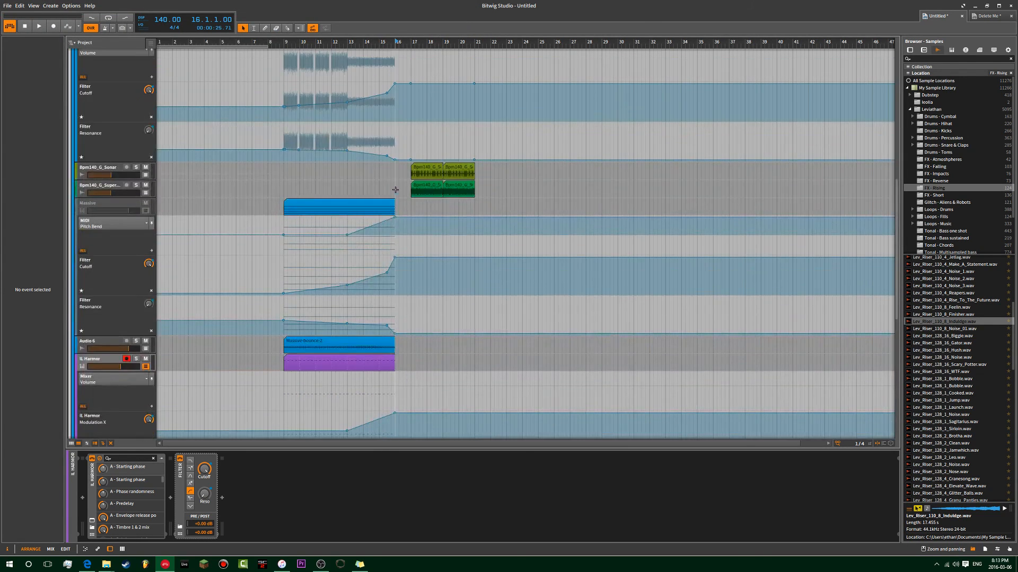
scroll(395, 190, down, 15)
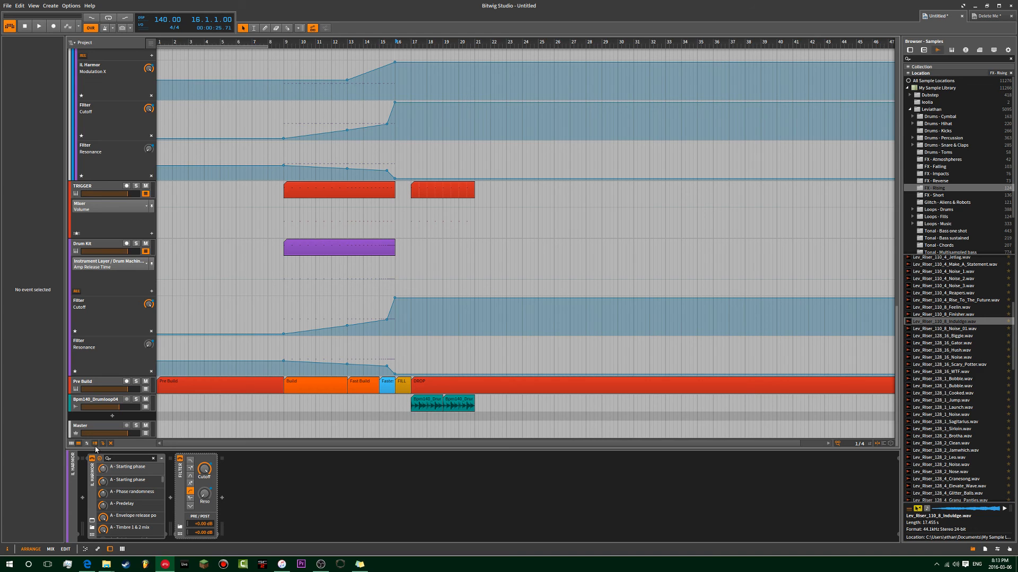
scroll(483, 335, up, 15)
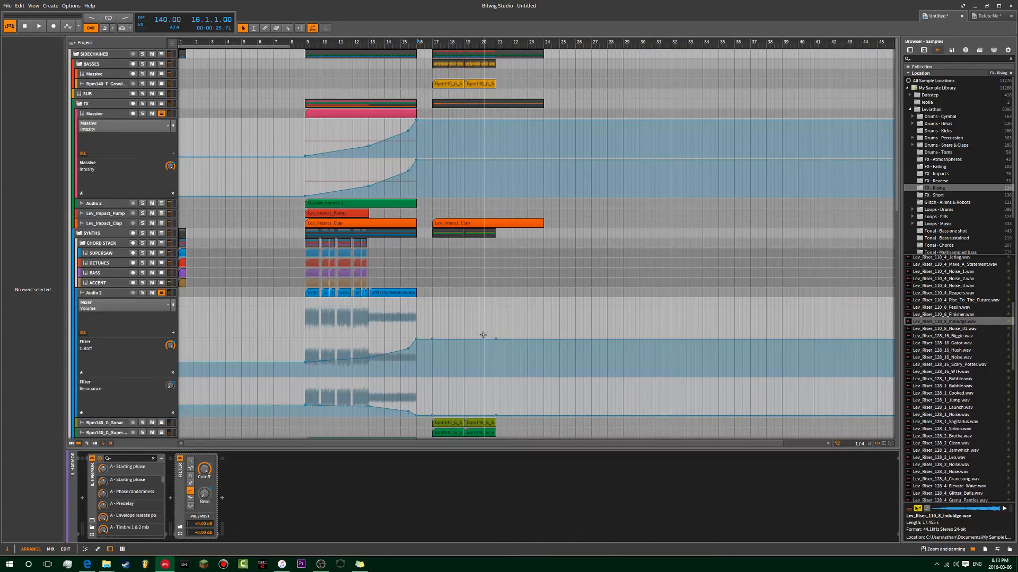
click(95, 444)
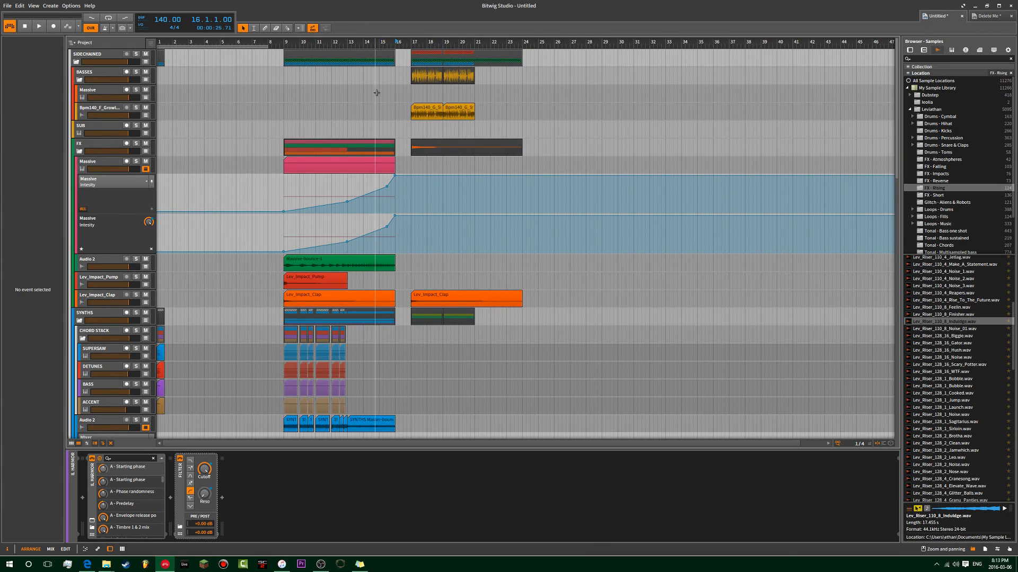